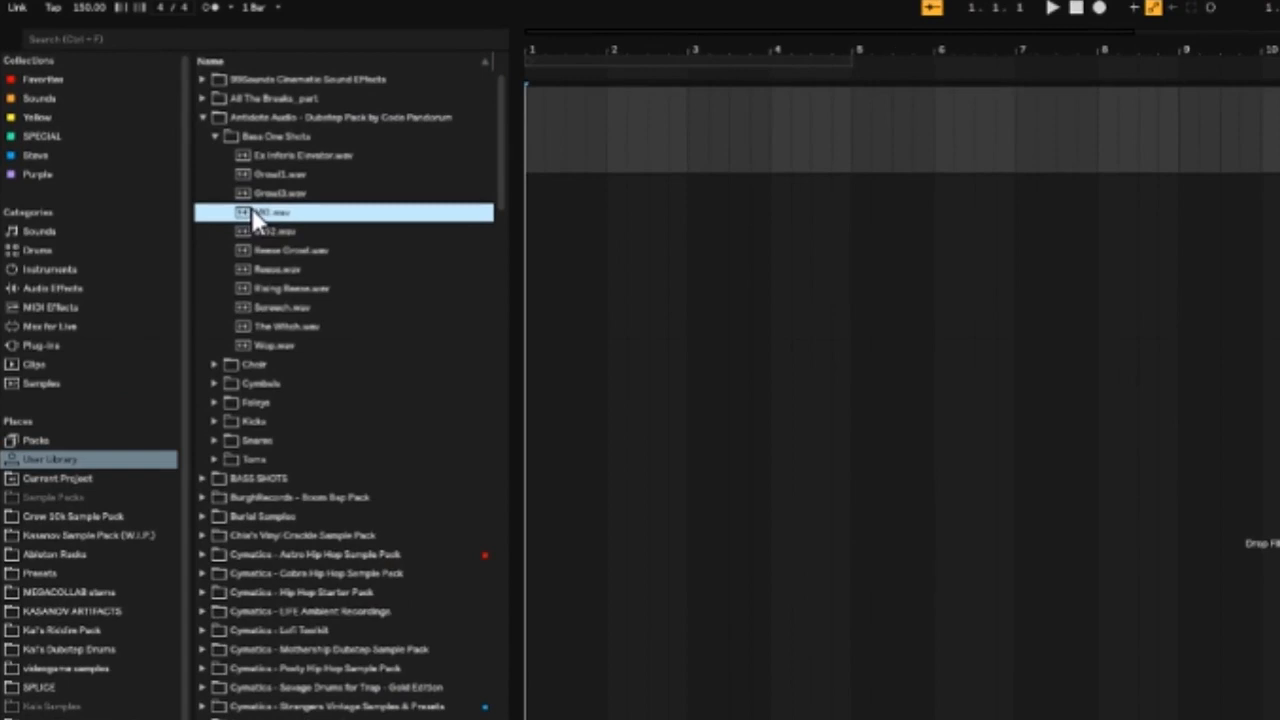
Collapse the Antidote Audio pack, open the BASS SHOTS folder and audition its first two samples.
{"action": "left_click", "coordinate": [201, 117]}
{"action": "left_click", "coordinate": [204, 135]}
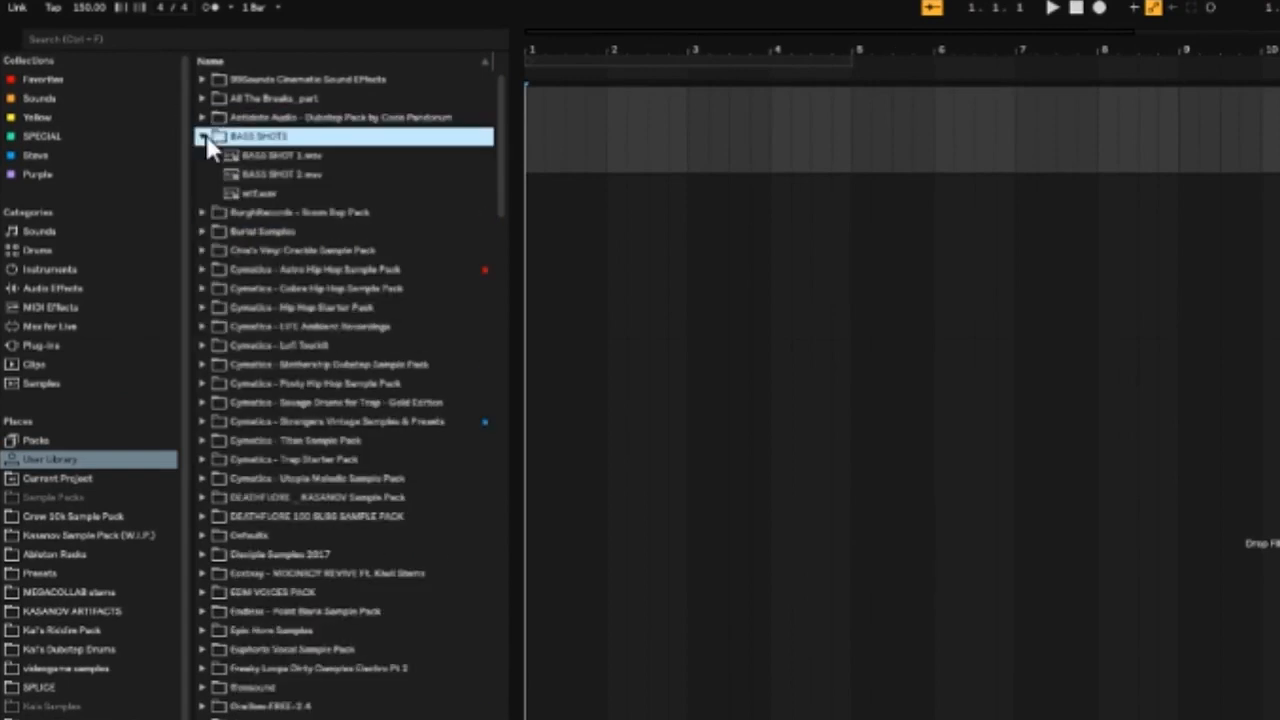
{"action": "left_click", "coordinate": [258, 156]}
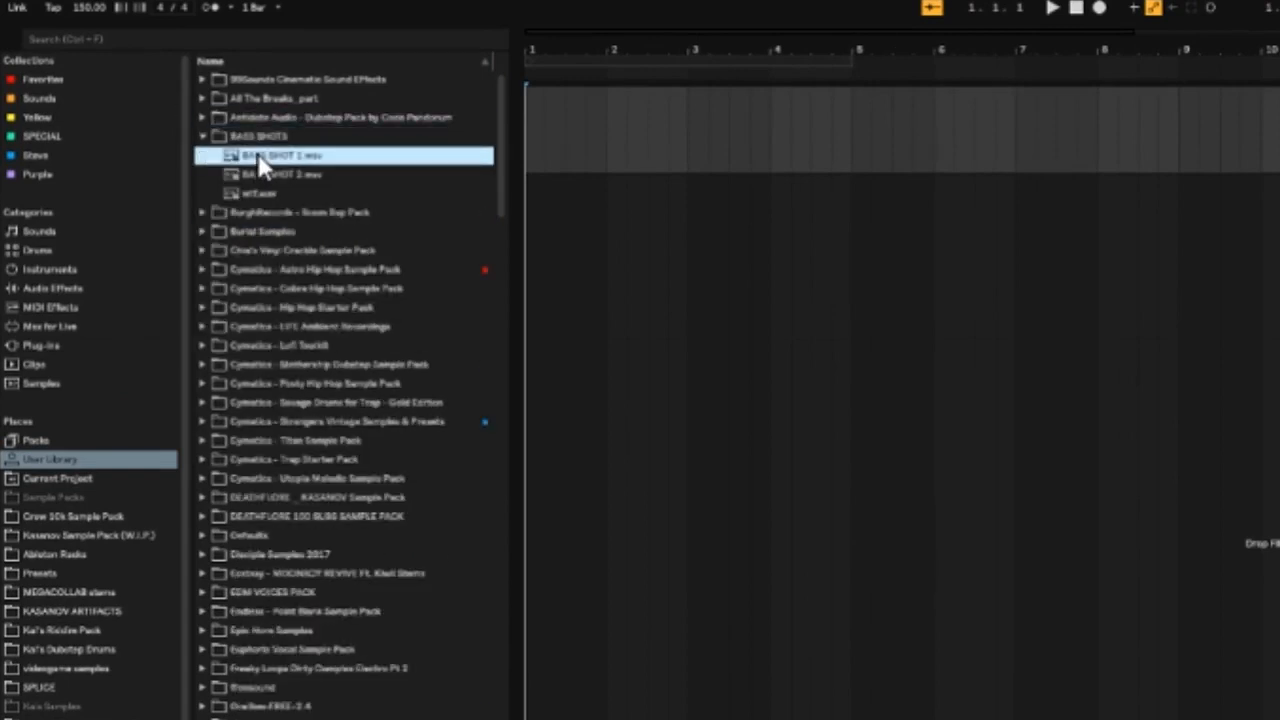
{"action": "key", "text": "Down"}
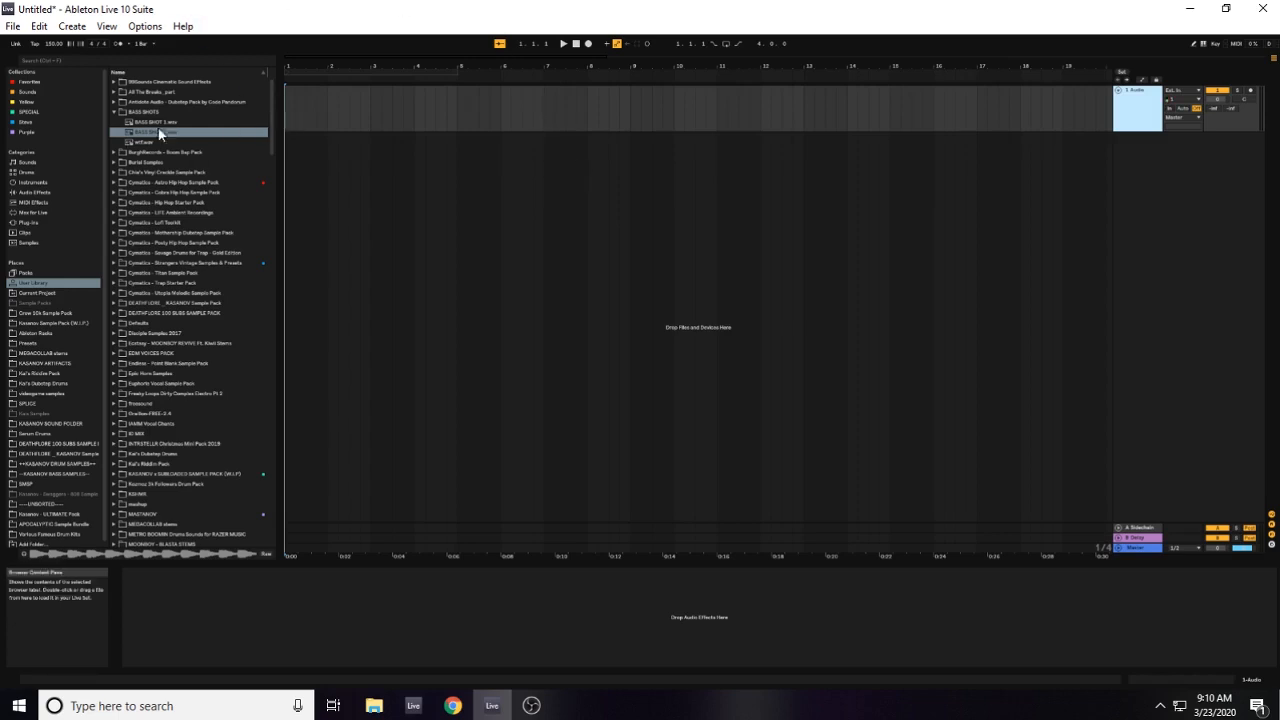
Place the BASS SHOT 1.wav sample on the audio track and play it back.
{"action": "left_click_drag", "start_coordinate": [146, 124], "coordinate": [437, 110]}
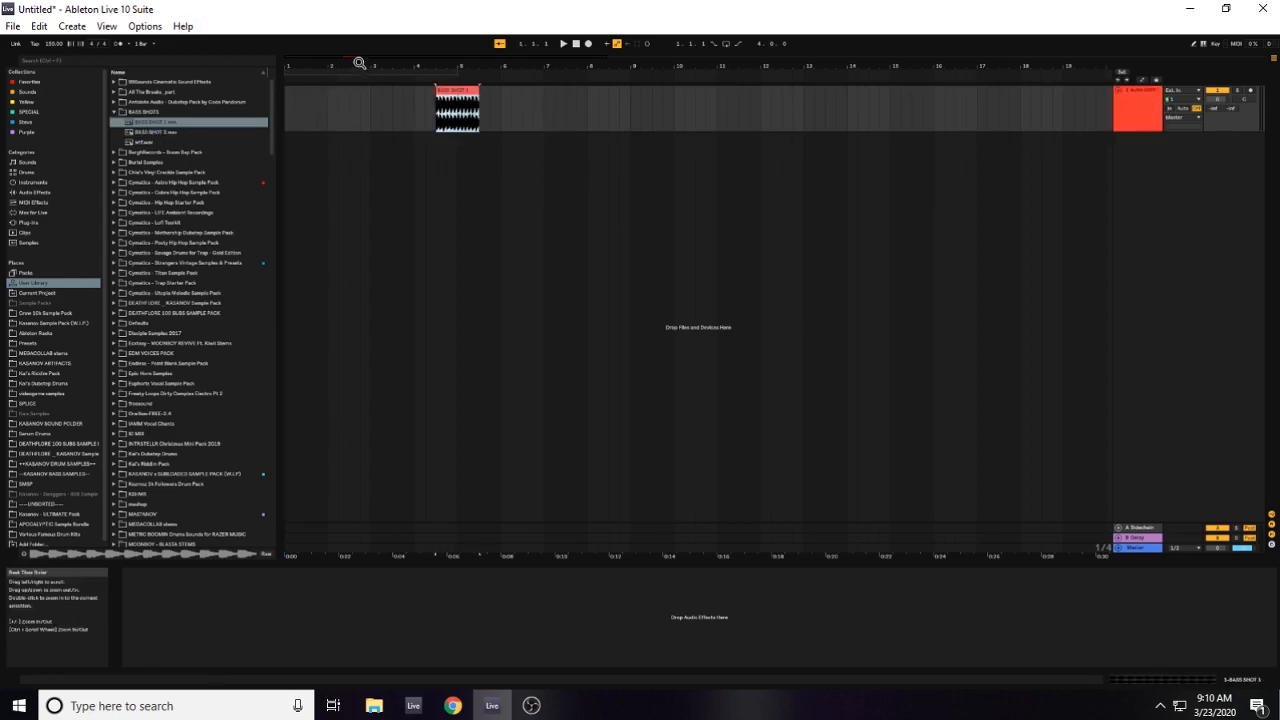
{"action": "left_click_drag", "start_coordinate": [350, 65], "coordinate": [350, 120]}
{"action": "left_click_drag", "start_coordinate": [973, 110], "coordinate": [733, 152]}
{"action": "left_click", "coordinate": [423, 124]}
{"action": "key", "text": "space"}
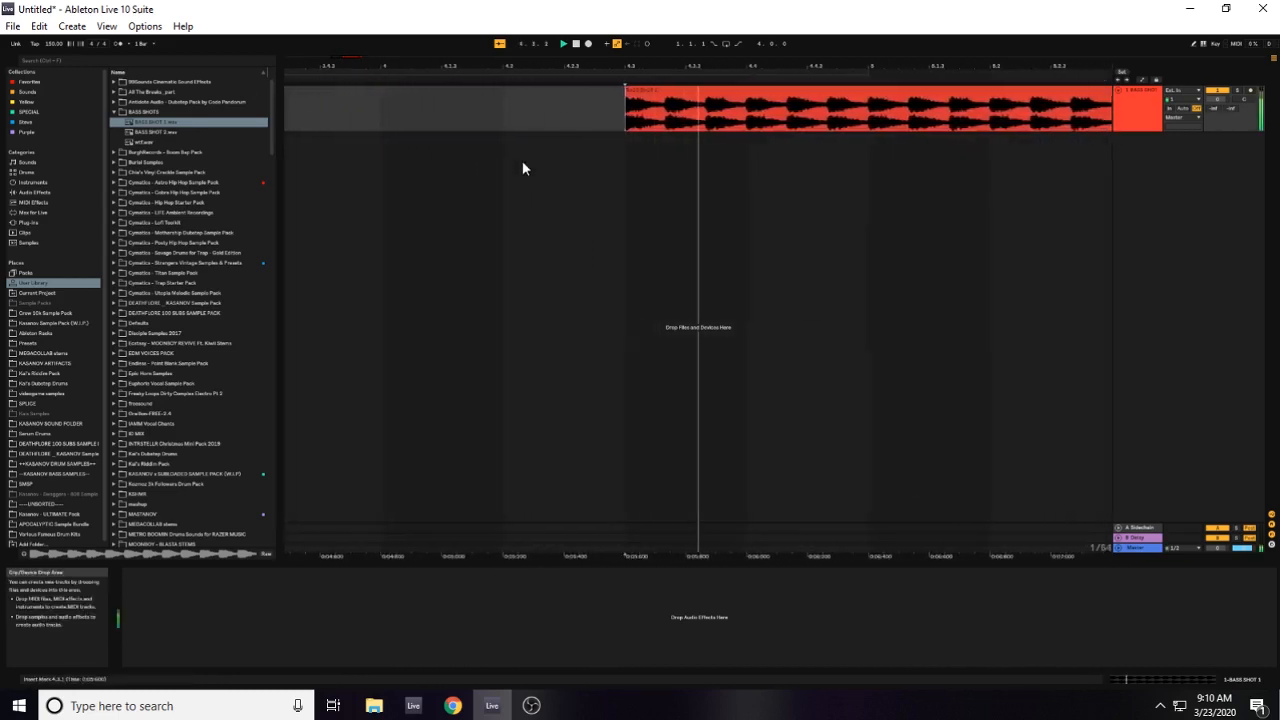
{"action": "key", "text": "space"}
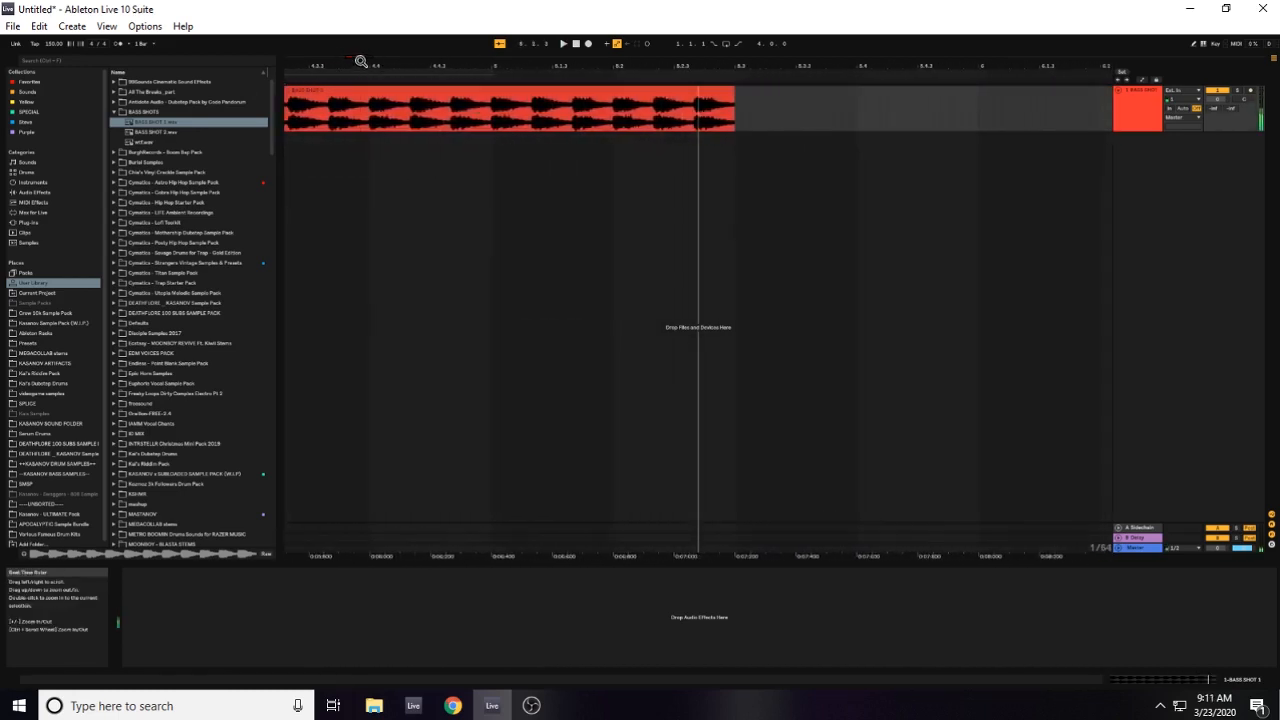
Remove the BASS SHOT 1 clip from the audio track and return to the start of the arrangement.
{"action": "left_click_drag", "start_coordinate": [360, 62], "coordinate": [389, 127]}
{"action": "left_click", "coordinate": [557, 125]}
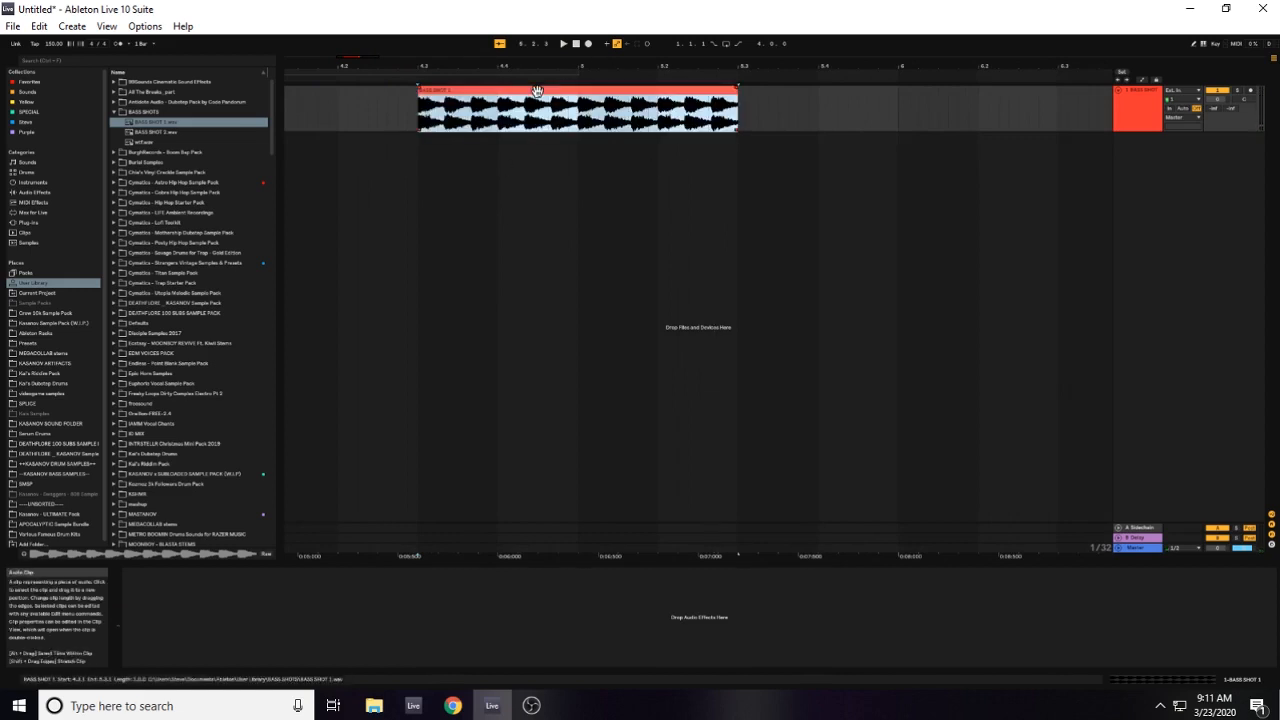
{"action": "left_click_drag", "start_coordinate": [390, 66], "coordinate": [430, 40]}
{"action": "left_click", "coordinate": [291, 108]}
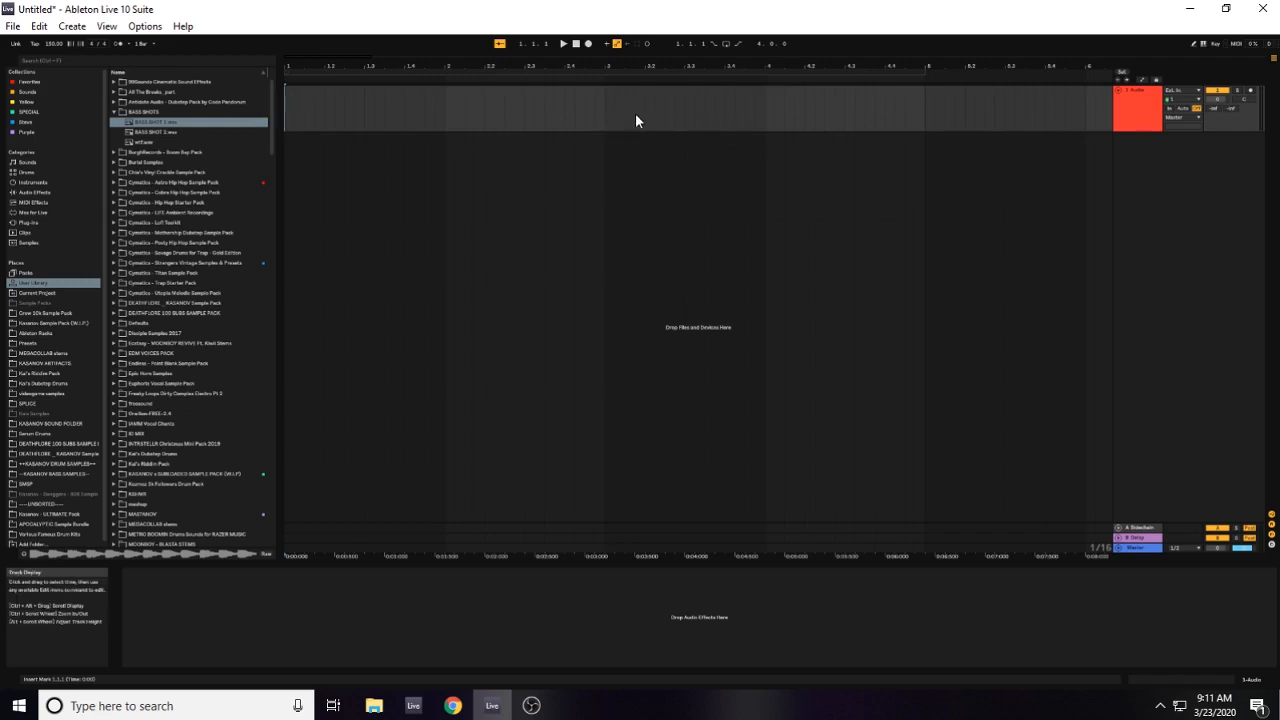
Search the user library for "hardcore" and place the hardcore kick sample at the start of the audio track.
{"action": "left_click", "coordinate": [161, 63]}
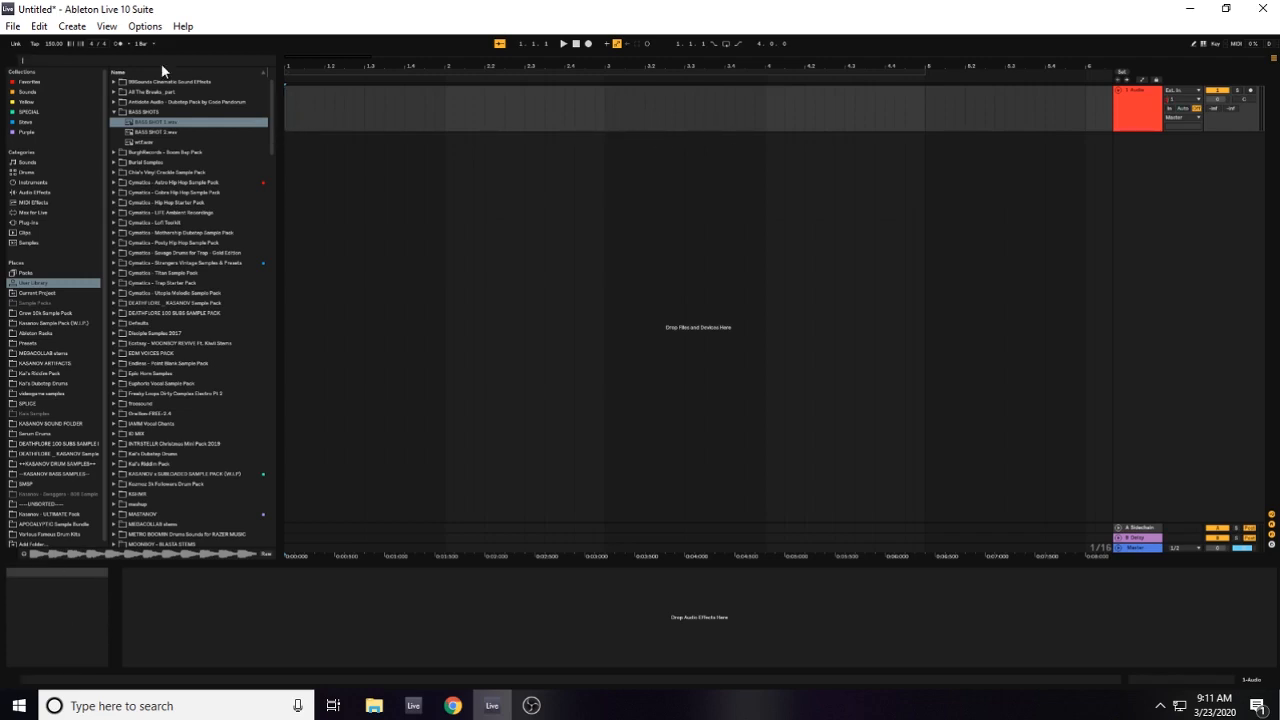
{"action": "type", "text": "hardcore"}
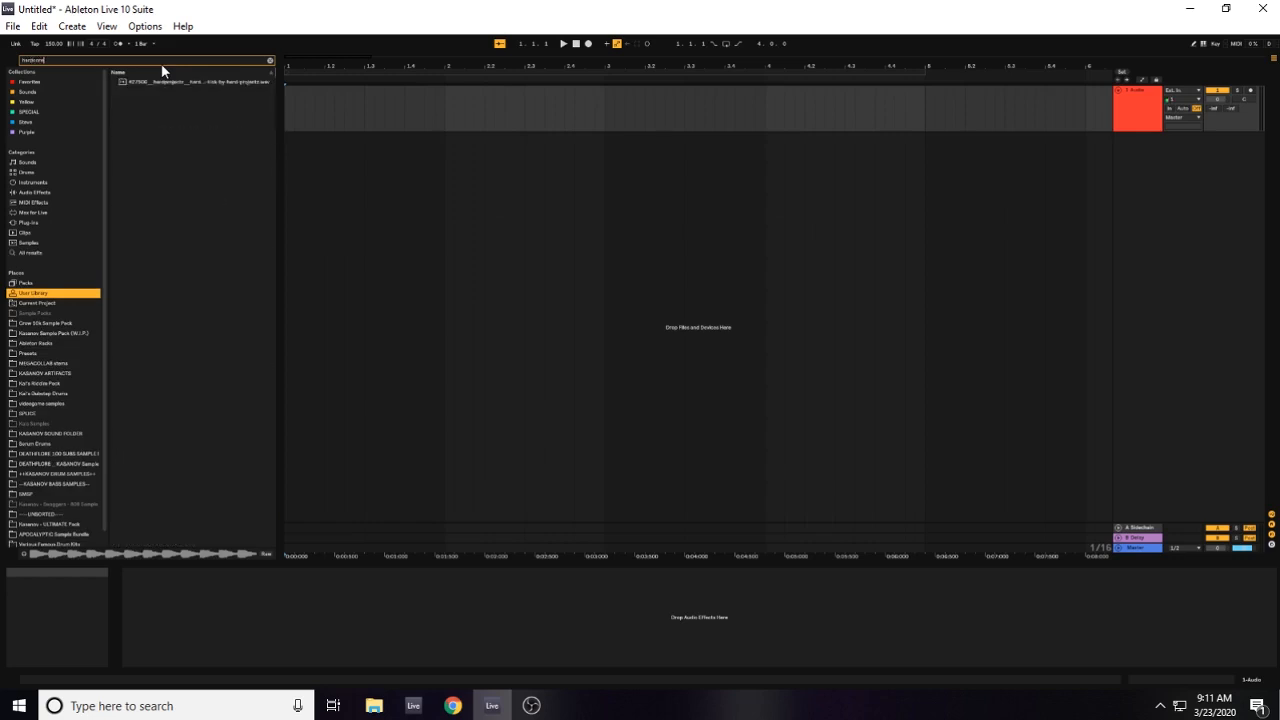
{"action": "left_click_drag", "start_coordinate": [149, 83], "coordinate": [288, 110]}
{"action": "left_click_drag", "start_coordinate": [285, 65], "coordinate": [285, 90]}
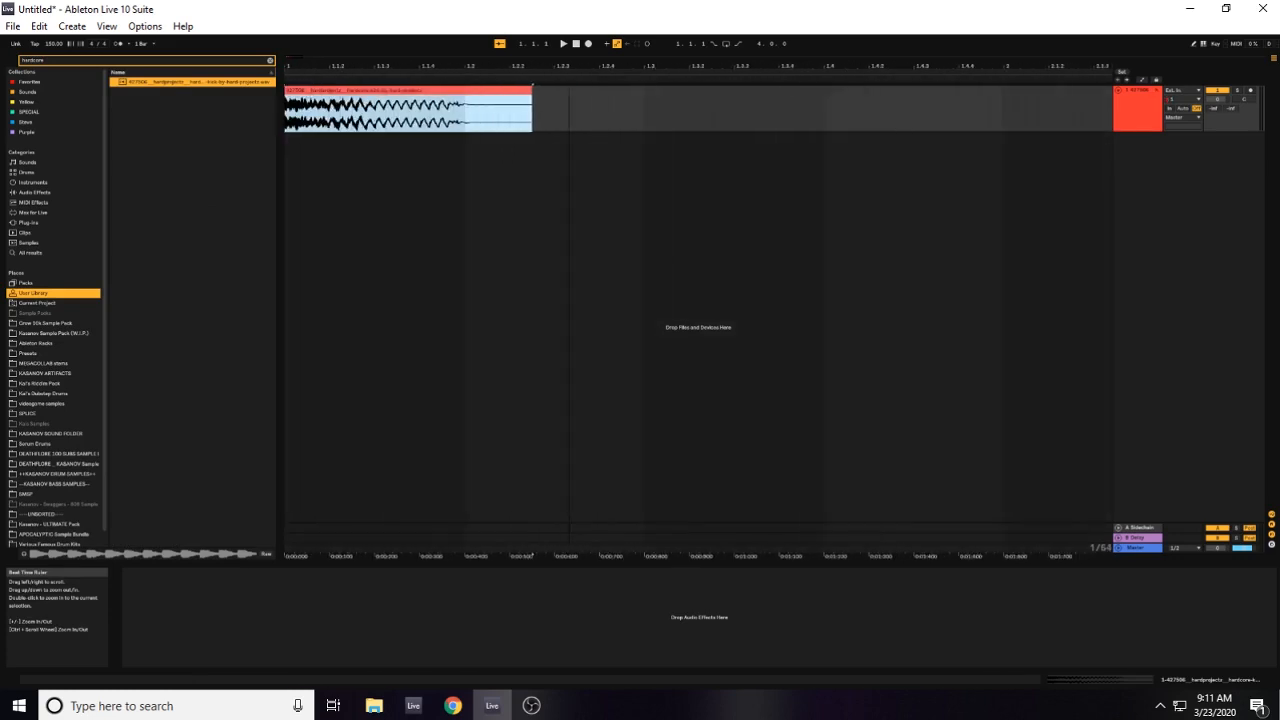
Solo the track and cut the kick clip down to about its first 0.15 seconds, auditioning the result.
{"action": "left_click", "coordinate": [291, 121]}
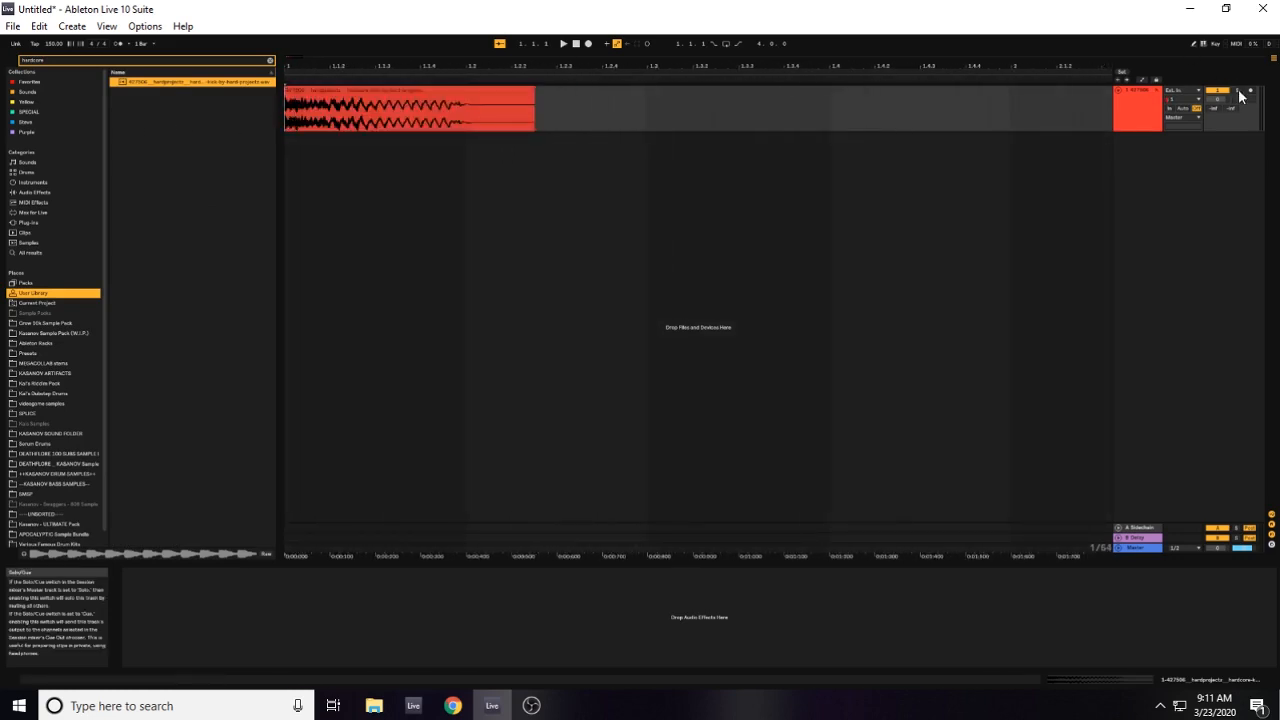
{"action": "key", "text": "space"}
{"action": "left_click_drag", "start_coordinate": [354, 118], "coordinate": [750, 116]}
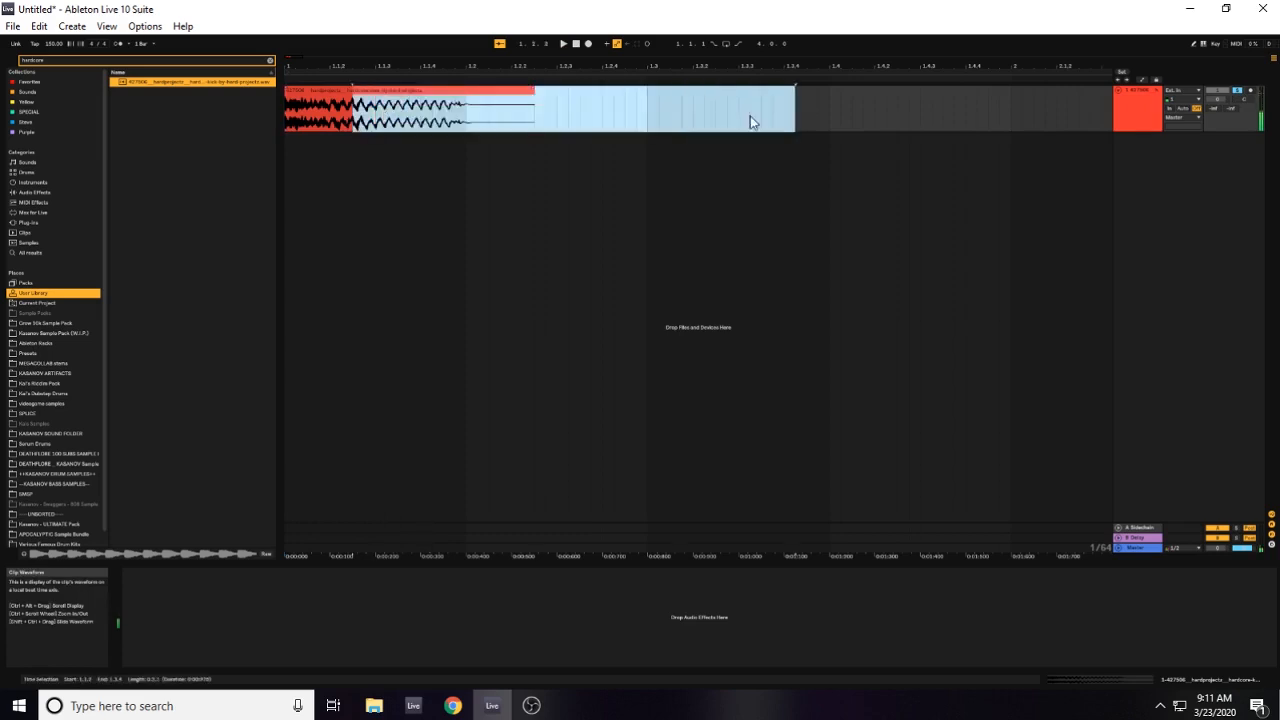
{"action": "key", "text": "Delete"}
{"action": "key", "text": "space"}
{"action": "key", "text": "space"}
{"action": "key", "text": "space"}
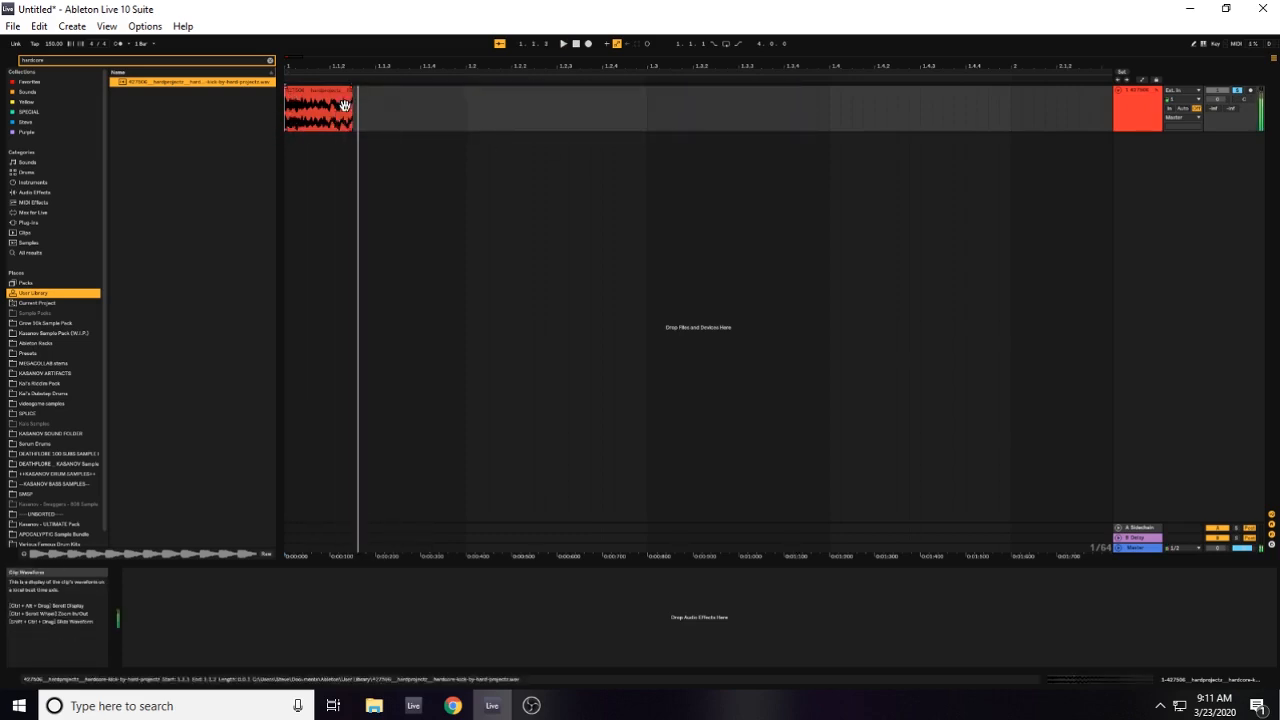
Shorten the kick clip to about 0.1 seconds with a fade-out at its end and audition it.
{"action": "mouse_move", "coordinate": [351, 106]}
{"action": "left_mouse_down"}
{"action": "mouse_move", "coordinate": [308, 89]}
{"action": "mouse_move", "coordinate": [329, 128]}
{"action": "mouse_move", "coordinate": [297, 89]}
{"action": "mouse_move", "coordinate": [309, 91]}
{"action": "left_mouse_up"}
{"action": "key", "text": "space"}
{"action": "key", "text": "space"}
{"action": "left_click", "coordinate": [342, 112]}
{"action": "key", "text": "space"}
{"action": "key", "text": "space"}
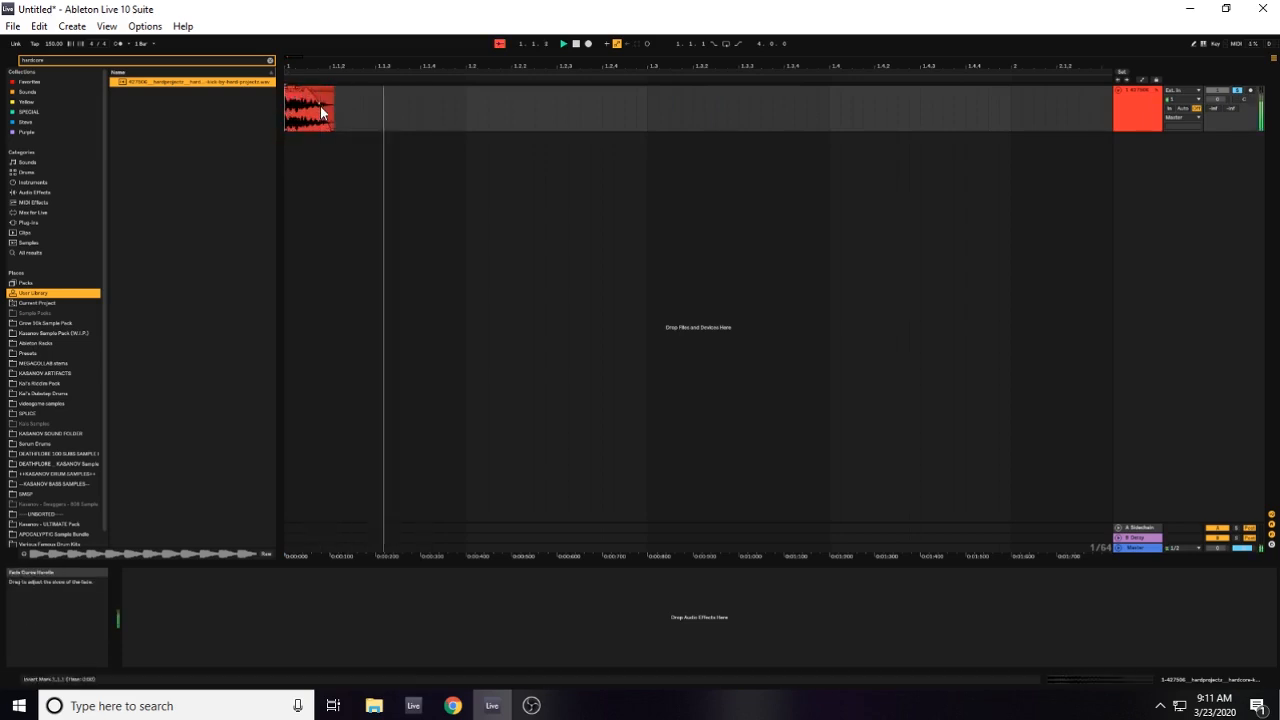
Duplicate the short kick clip seven times back to back up to 1.3 and play the run from the start.
{"action": "left_click", "coordinate": [330, 108]}
{"action": "key", "text": "space"}
{"action": "key", "text": "ctrl+d"}
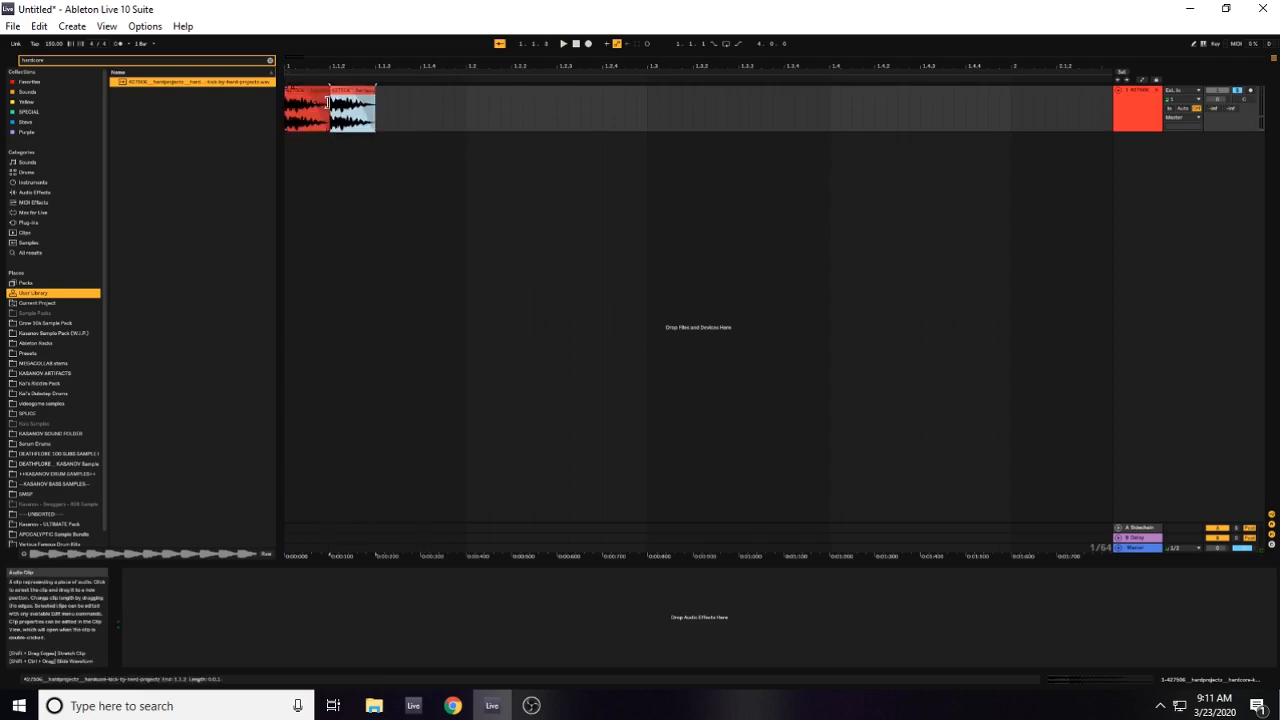
{"action": "key", "text": "ctrl+d"}
{"action": "key", "text": "ctrl+d"}
{"action": "key", "text": "ctrl+d"}
{"action": "key", "text": "ctrl+d"}
{"action": "key", "text": "ctrl+d"}
{"action": "key", "text": "ctrl+d"}
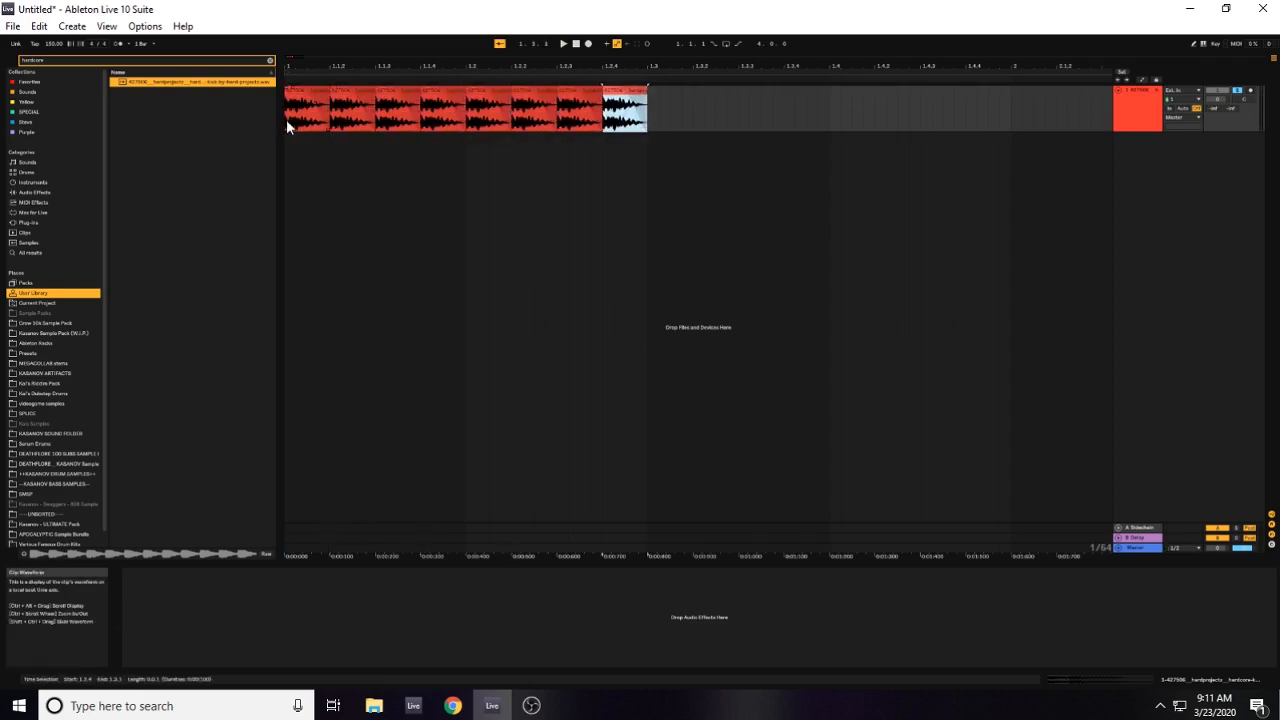
{"action": "left_click", "coordinate": [286, 119]}
{"action": "key", "text": "space"}
Replace the repeated kicks with a run of six kicks on the triplet grid up to 1.3 and play it back.
{"action": "left_click_drag", "start_coordinate": [641, 121], "coordinate": [330, 112]}
{"action": "right_click", "coordinate": [362, 103]}
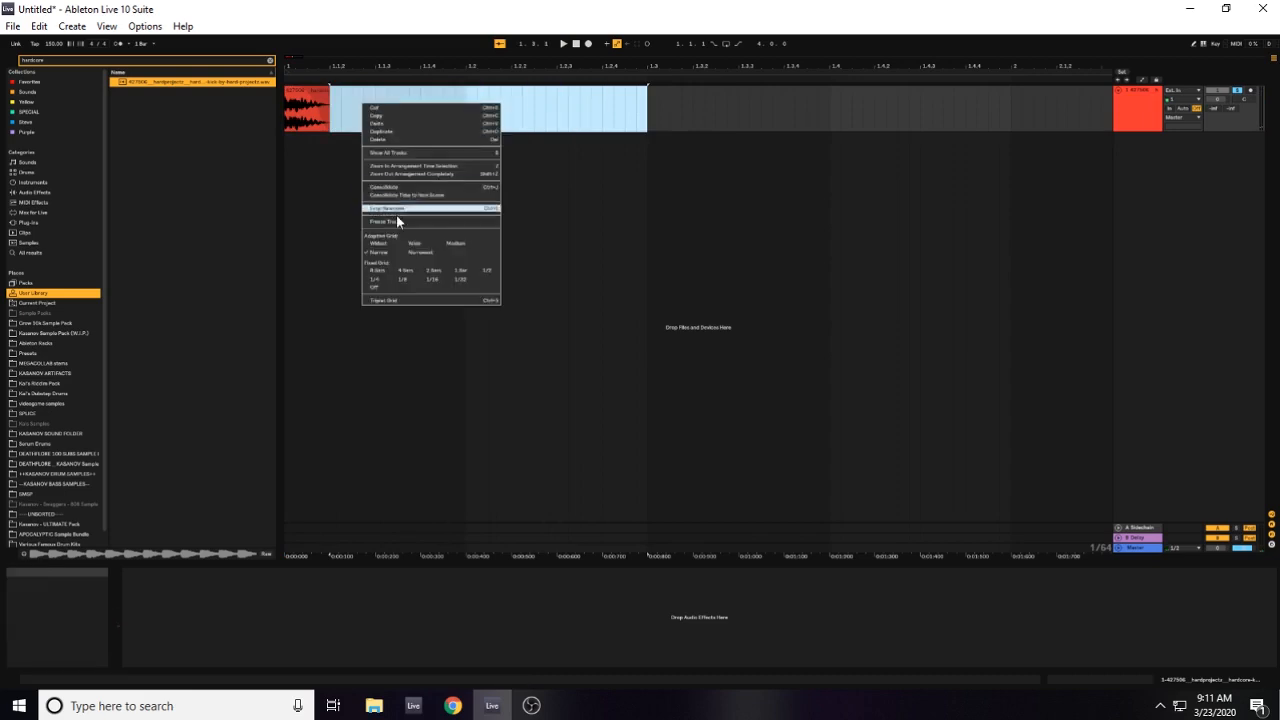
{"action": "left_click", "coordinate": [396, 299]}
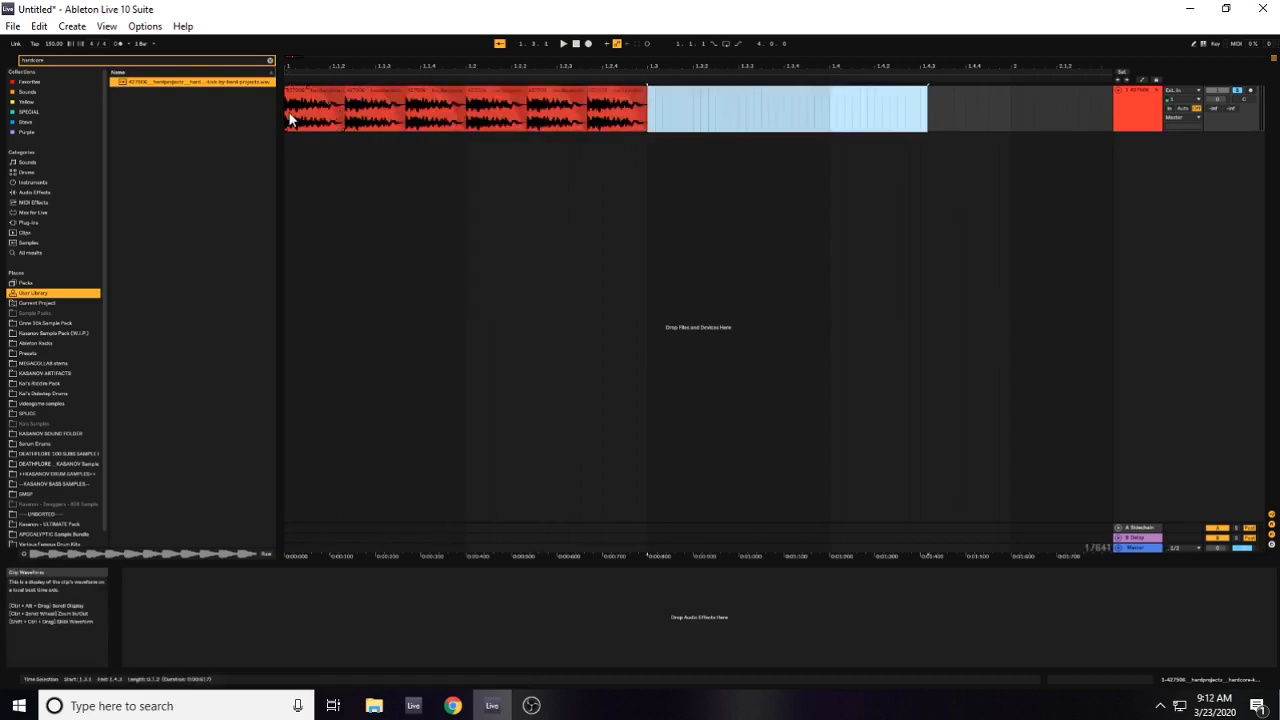
{"action": "left_click", "coordinate": [289, 119]}
{"action": "key", "text": "space"}
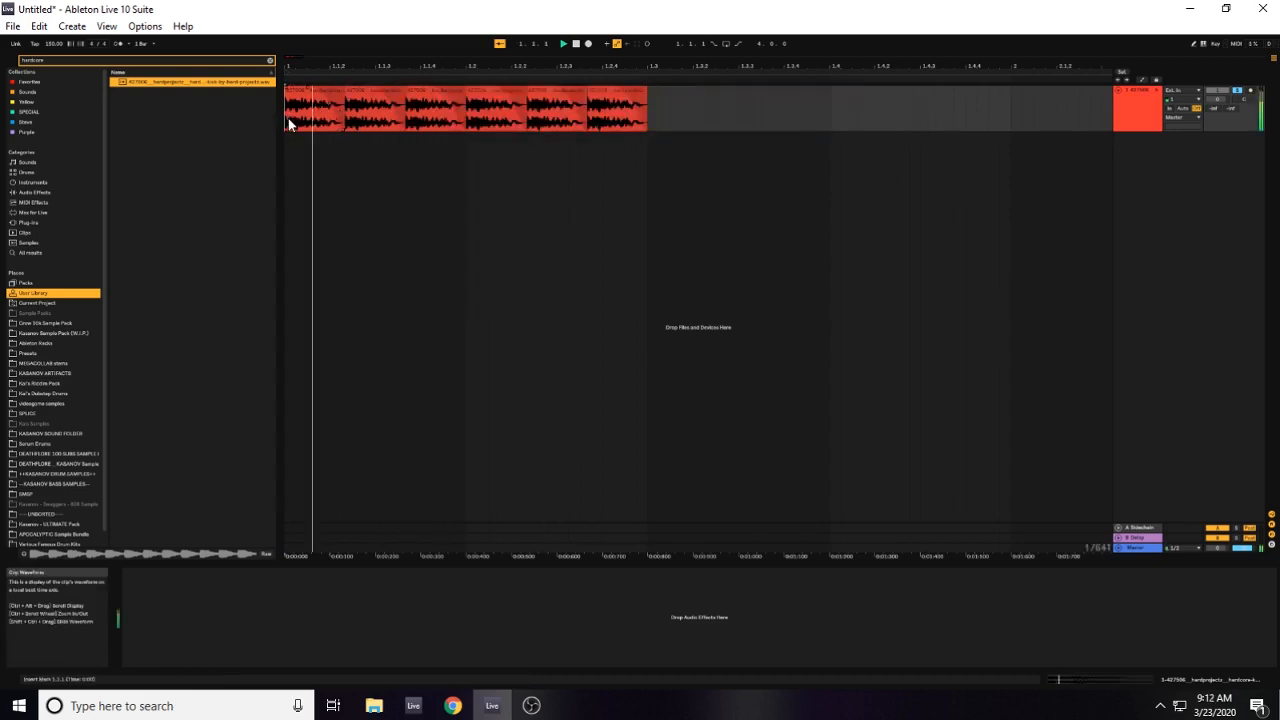
{"action": "key", "text": "space"}
{"action": "key", "text": "space"}
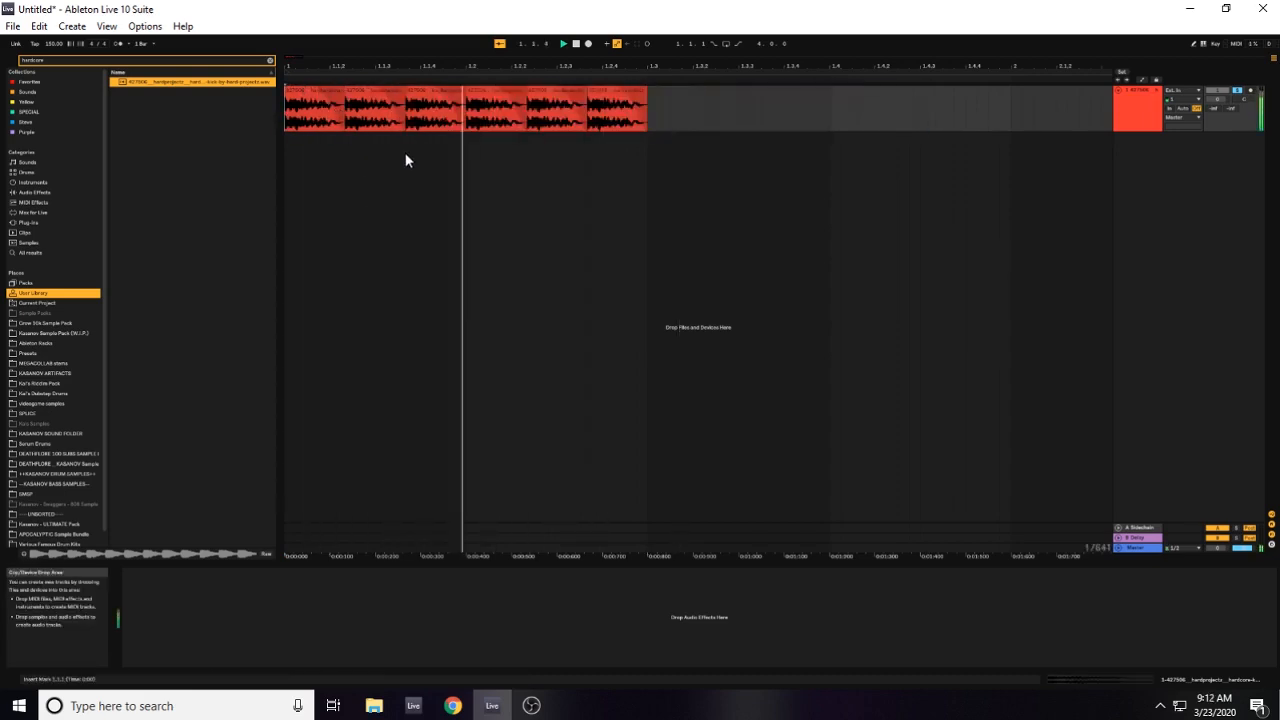
Add the OTT audio effect to the kick track and set its master output to 10.1 dB and time to 1000 %.
{"action": "left_click", "coordinate": [35, 192]}
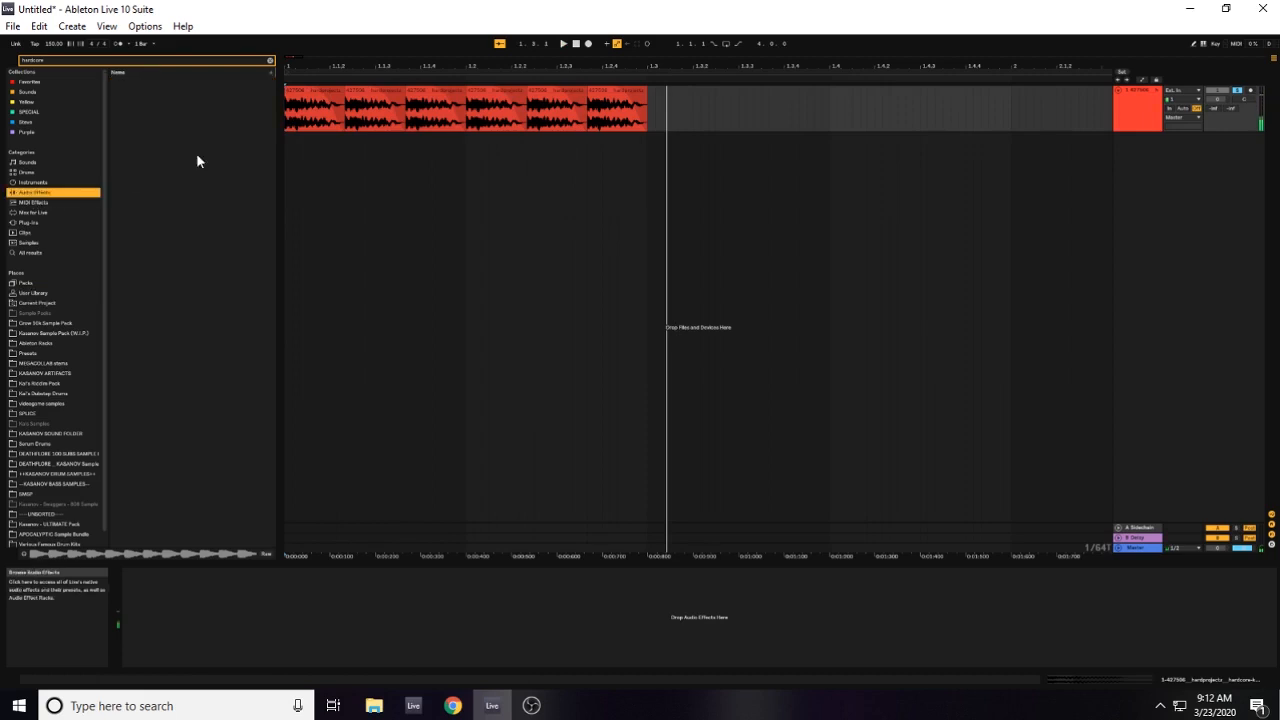
{"action": "left_click", "coordinate": [269, 61]}
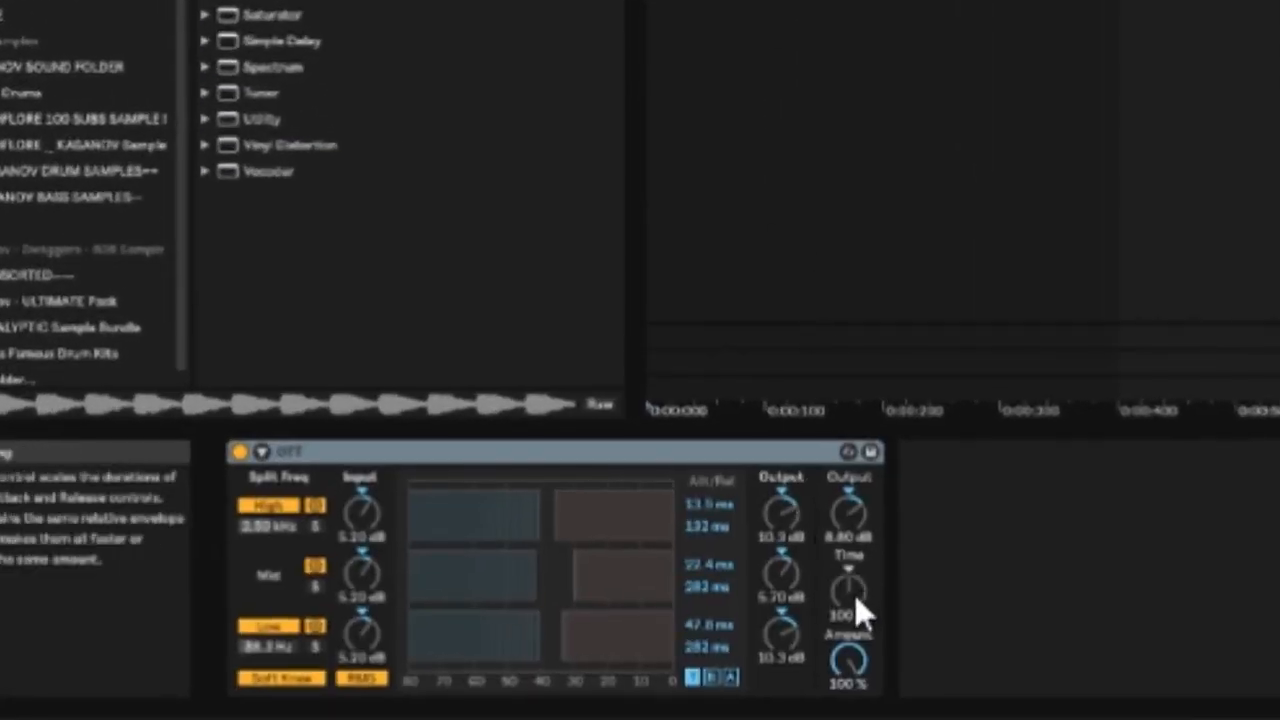
{"action": "left_click_drag", "start_coordinate": [854, 596], "coordinate": [849, 500]}
{"action": "key", "text": "space"}
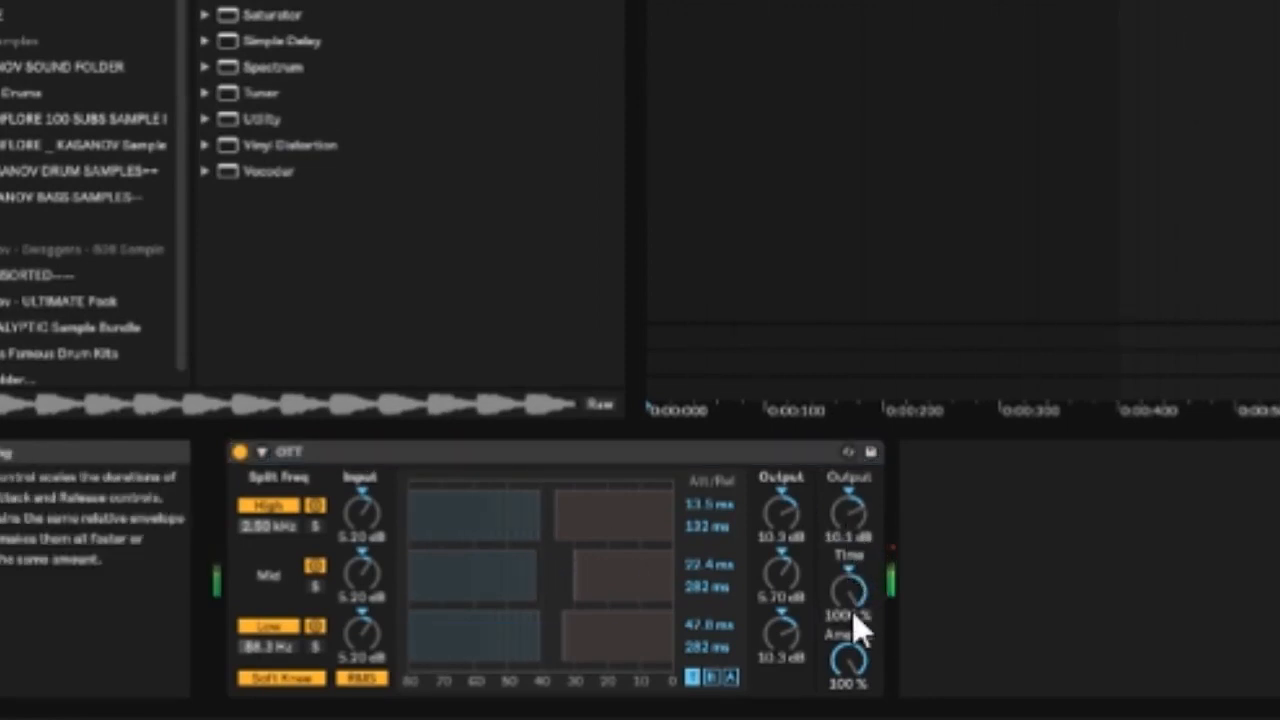
{"action": "left_click_drag", "start_coordinate": [854, 613], "coordinate": [854, 640]}
{"action": "key", "text": "space"}
Lower OTT's low band input to -9.00 dB, switch the low band off and listen to the kicks.
{"action": "left_click_drag", "start_coordinate": [362, 630], "coordinate": [362, 670]}
{"action": "key", "text": "space"}
{"action": "left_click", "coordinate": [290, 626]}
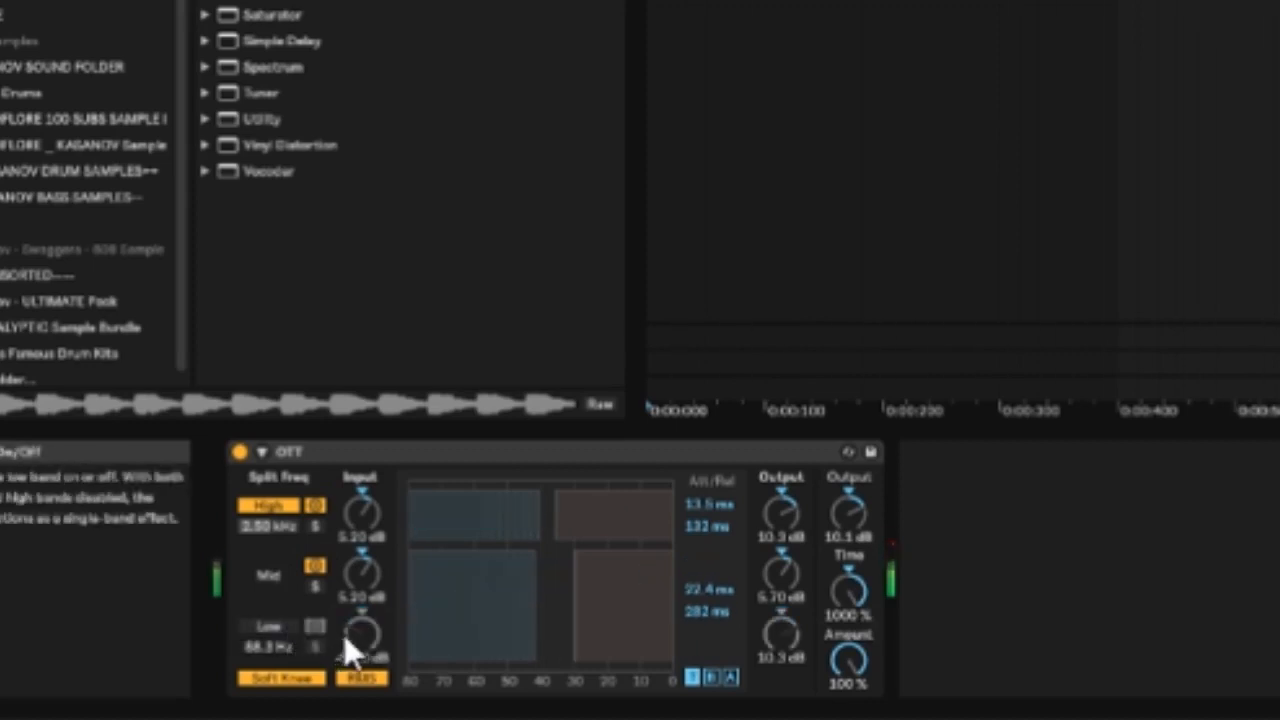
{"action": "key", "text": "space"}
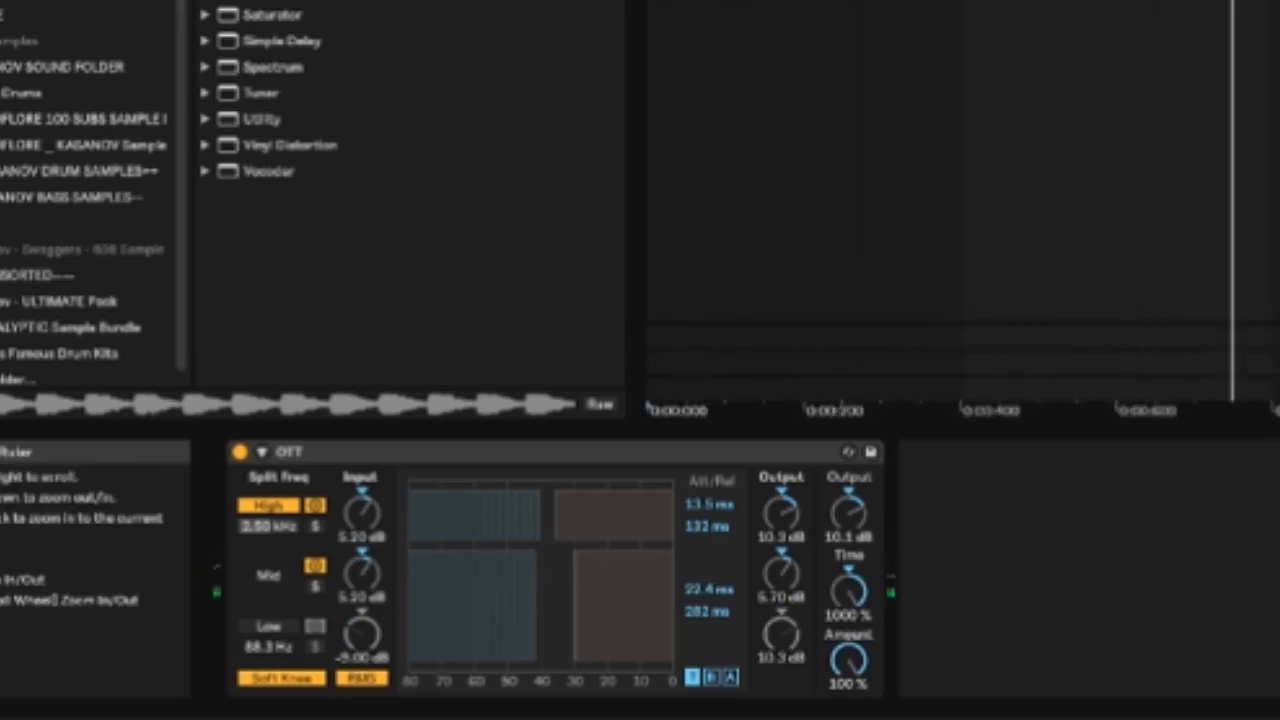
{"action": "key", "text": "space"}
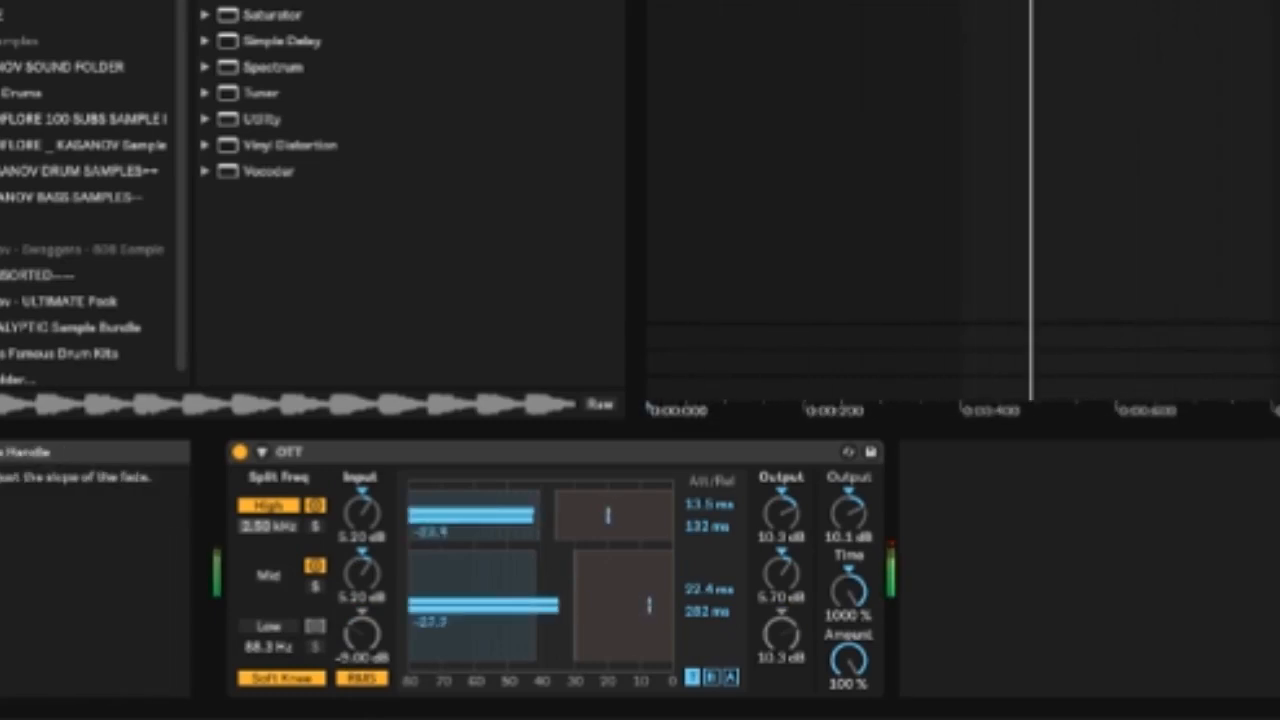
{"action": "key", "text": "space"}
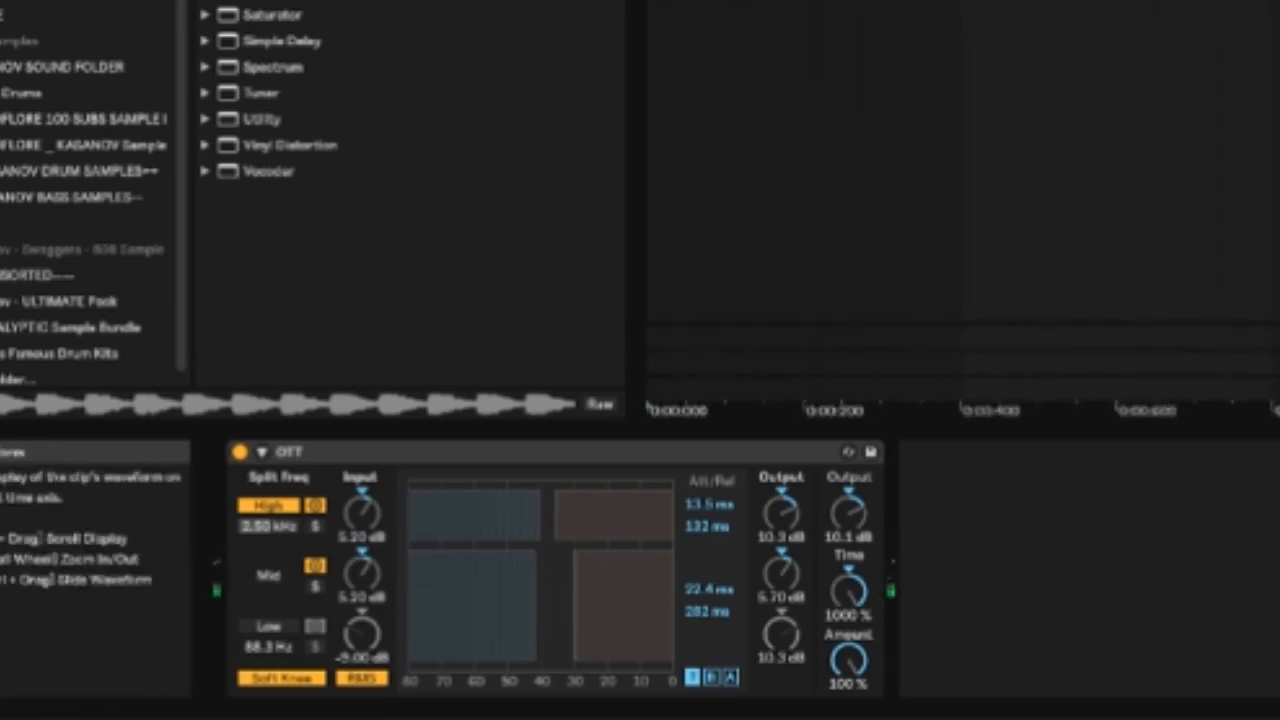
{"action": "key", "text": "space"}
{"action": "key", "text": "space"}
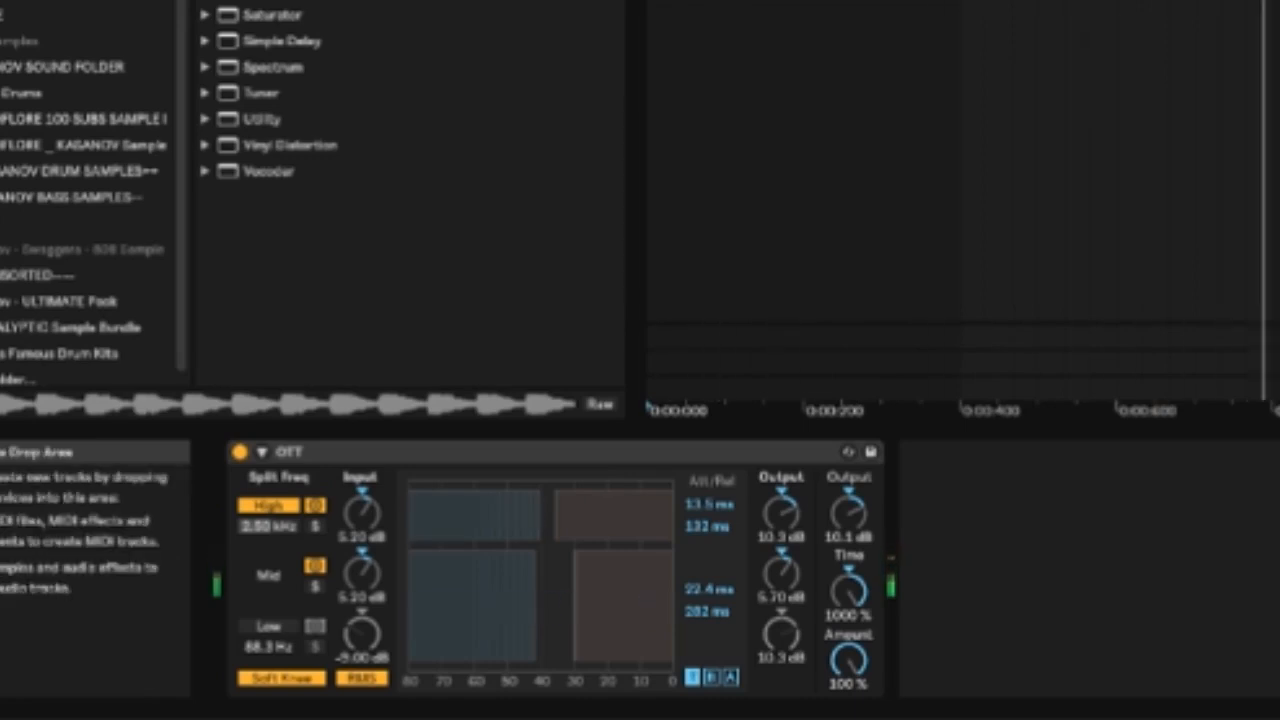
Add EQ Eight after OTT and boost its band 4 high shelf by about 4 dB near 5 kHz during playback.
{"action": "double_click", "coordinate": [270, 3]}
{"action": "left_click", "coordinate": [842, 555]}
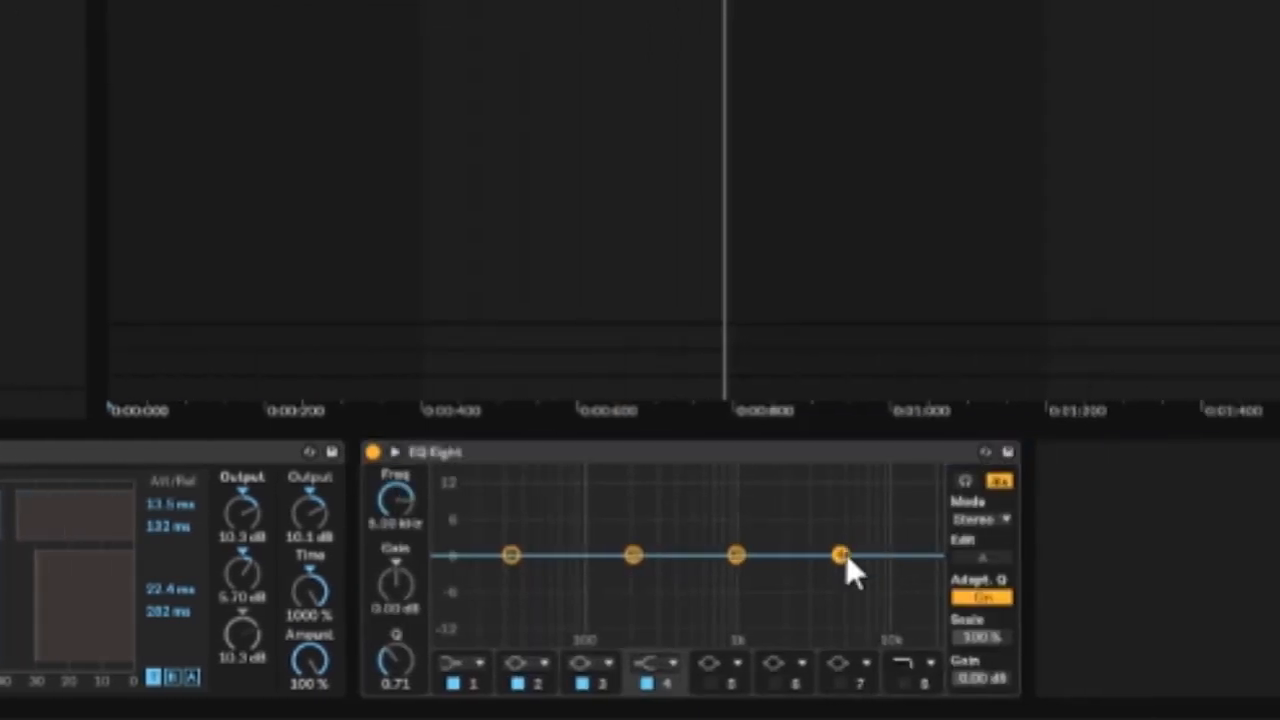
{"action": "left_click_drag", "start_coordinate": [846, 558], "coordinate": [840, 533]}
{"action": "key", "text": "space"}
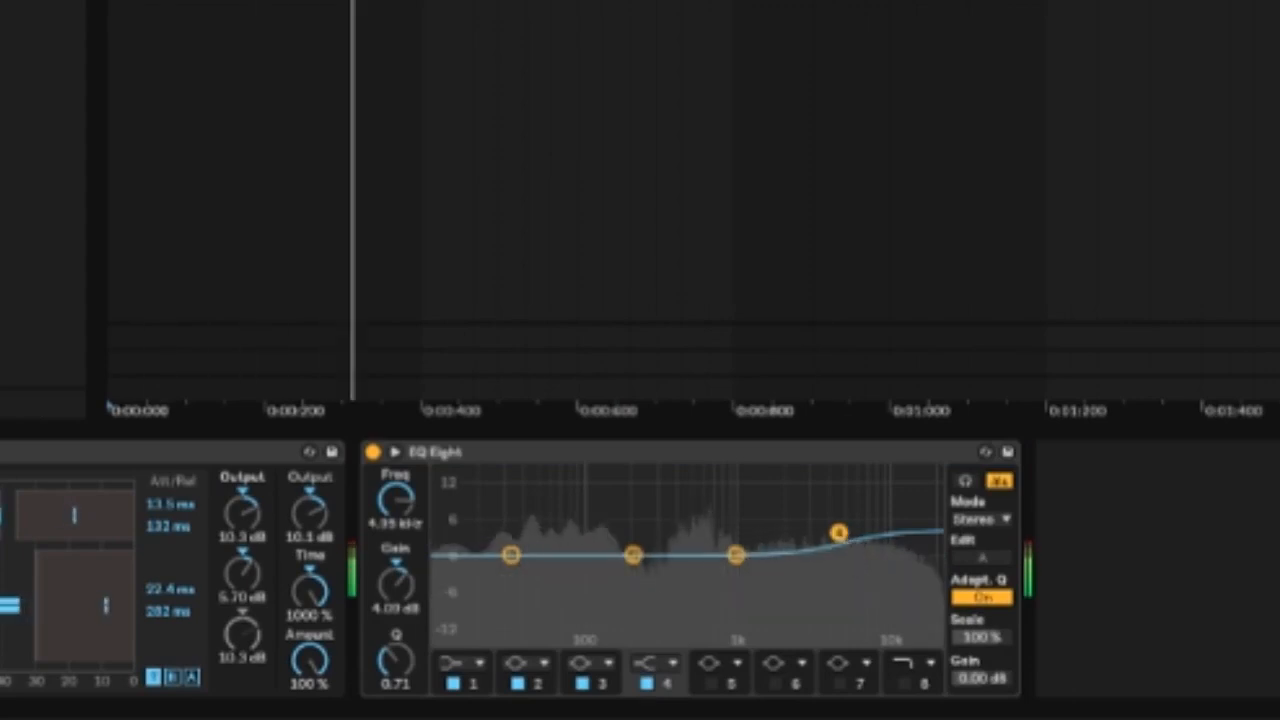
Cut EQ Eight band 2 by about 4.8 dB near 68 Hz and boost band 3 by 2.11 dB at 562 Hz.
{"action": "left_click_drag", "start_coordinate": [634, 555], "coordinate": [563, 582]}
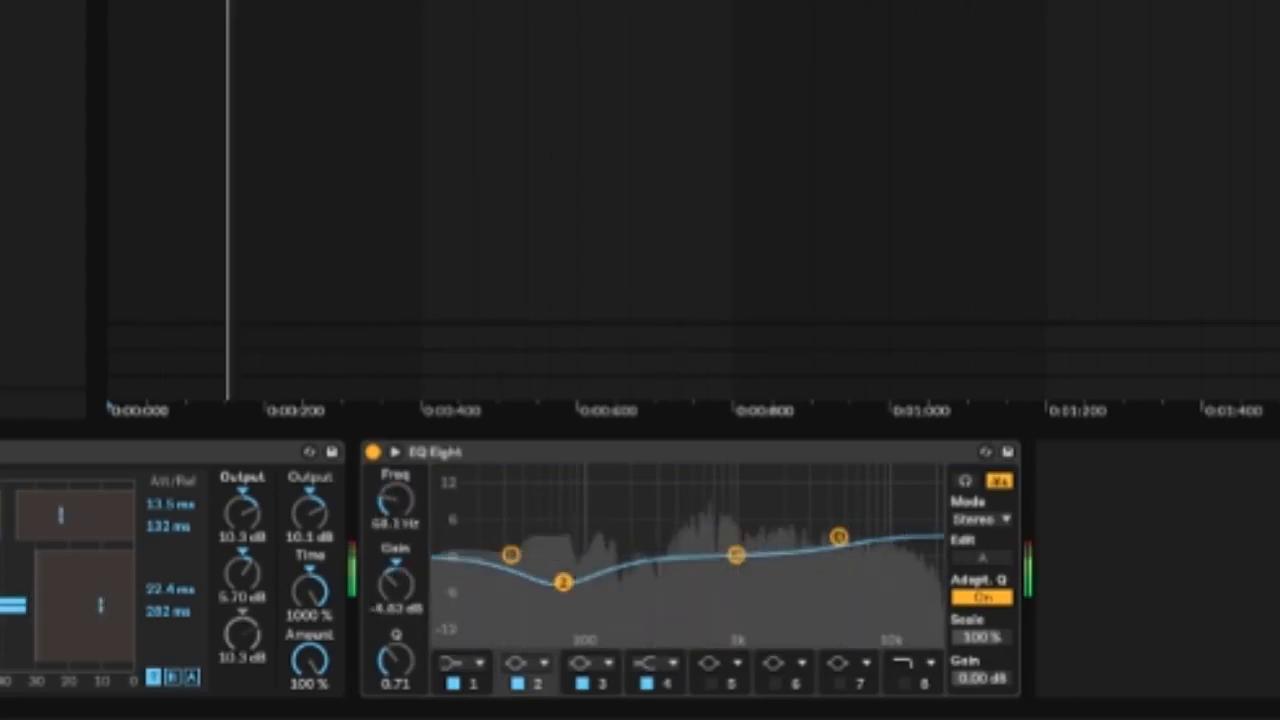
{"action": "left_click_drag", "start_coordinate": [737, 555], "coordinate": [699, 545]}
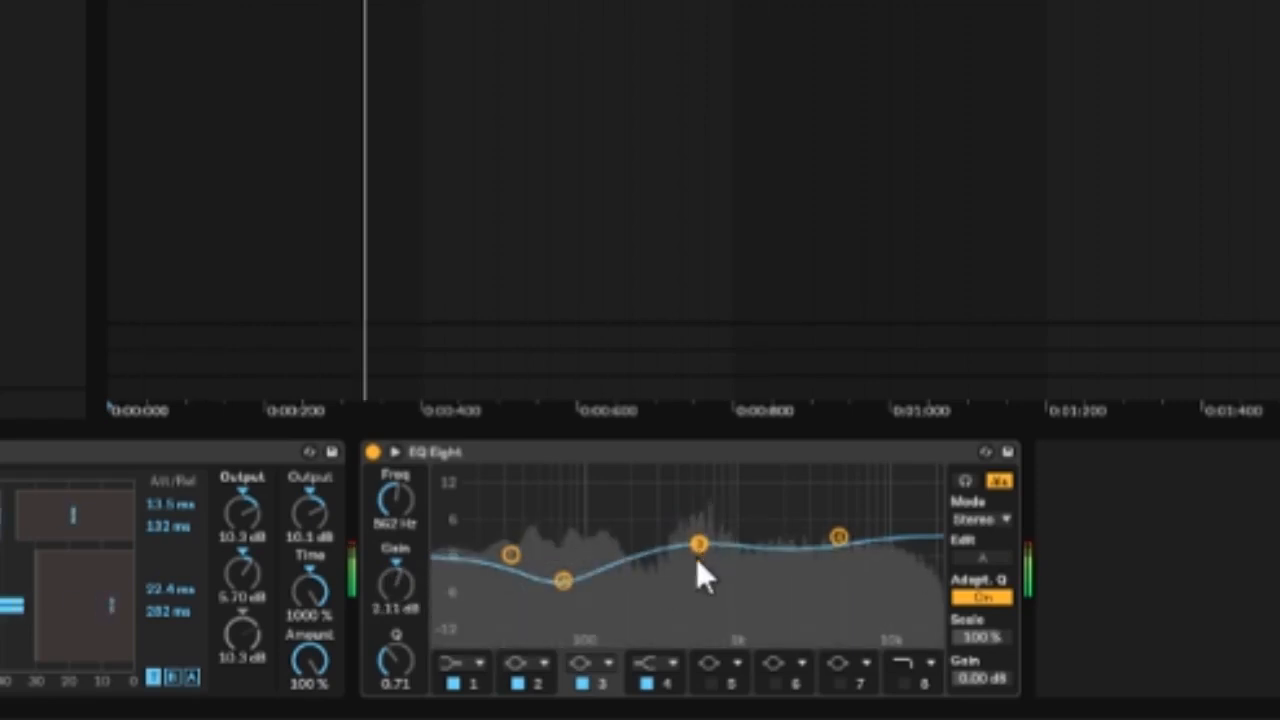
Change EQ Eight band 1 to a low cut filter and raise its frequency to just below band 2's.
{"action": "left_click", "coordinate": [470, 663]}
{"action": "left_click", "coordinate": [466, 520]}
{"action": "left_click_drag", "start_coordinate": [398, 510], "coordinate": [398, 490]}
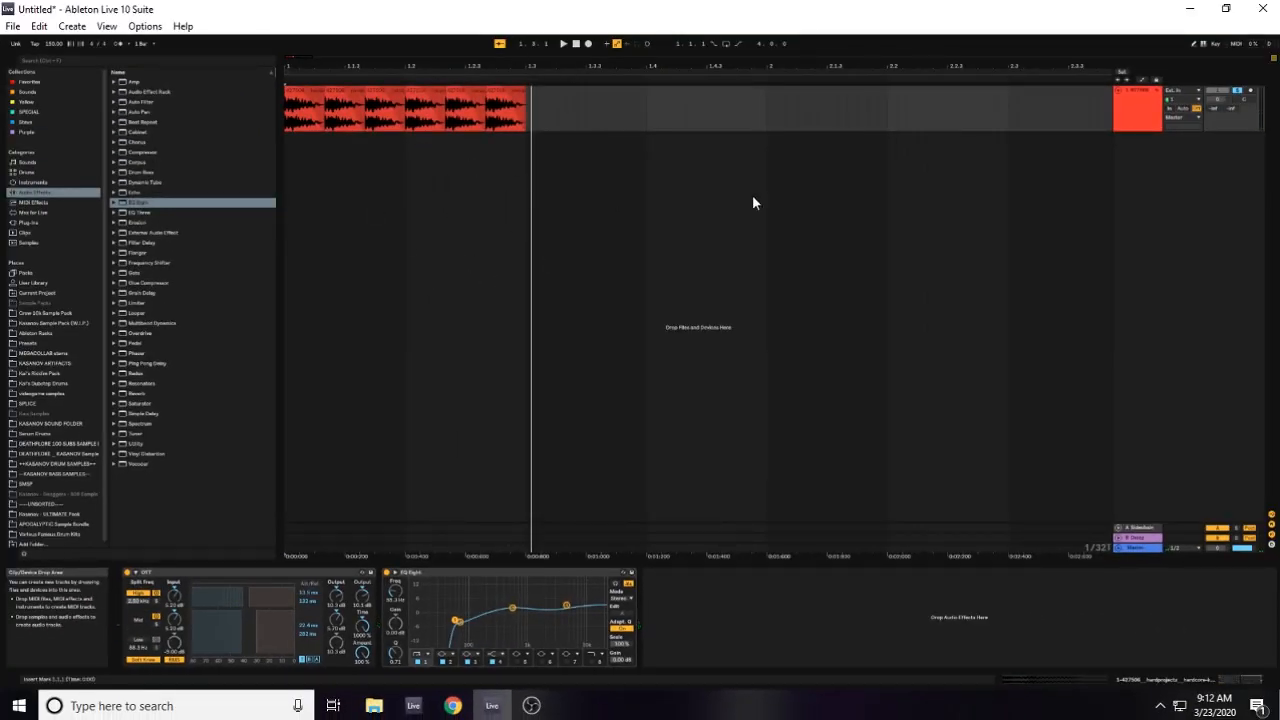
Duplicate the kick track and delete all clips on the copy, keeping its effects.
{"action": "left_click", "coordinate": [1145, 104]}
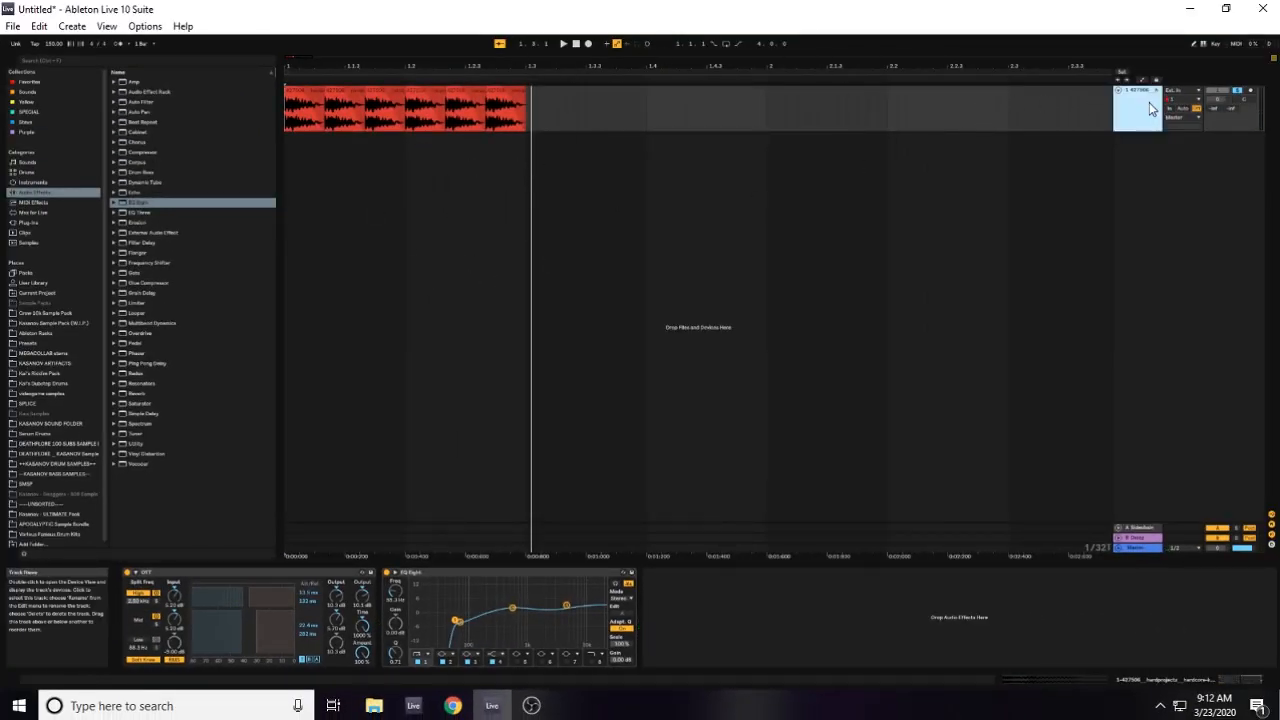
{"action": "key", "text": "ctrl+d"}
{"action": "left_click_drag", "start_coordinate": [560, 155], "coordinate": [286, 163]}
{"action": "key", "text": "Delete"}
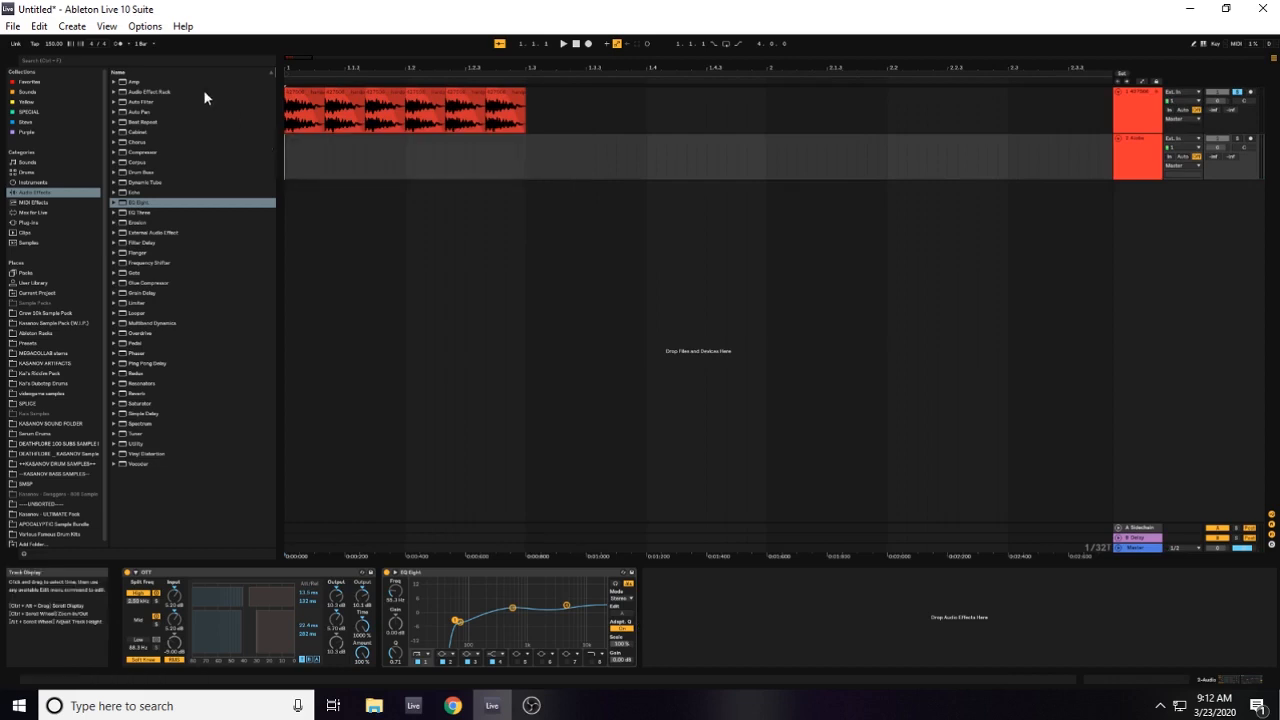
Find the Cymatics Glass Break 1 sample by searching for "glass brea" and place it at the start of the empty track.
{"action": "left_click", "coordinate": [106, 63]}
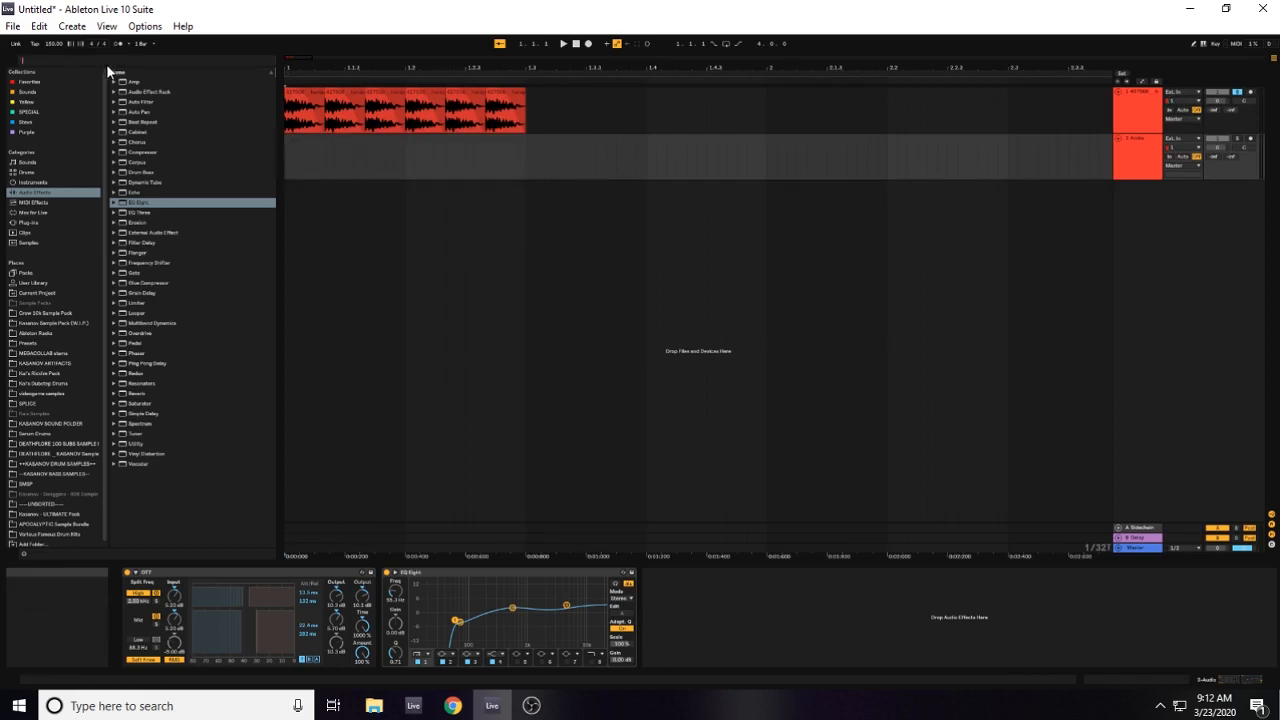
{"action": "type", "text": "ghoss brea"}
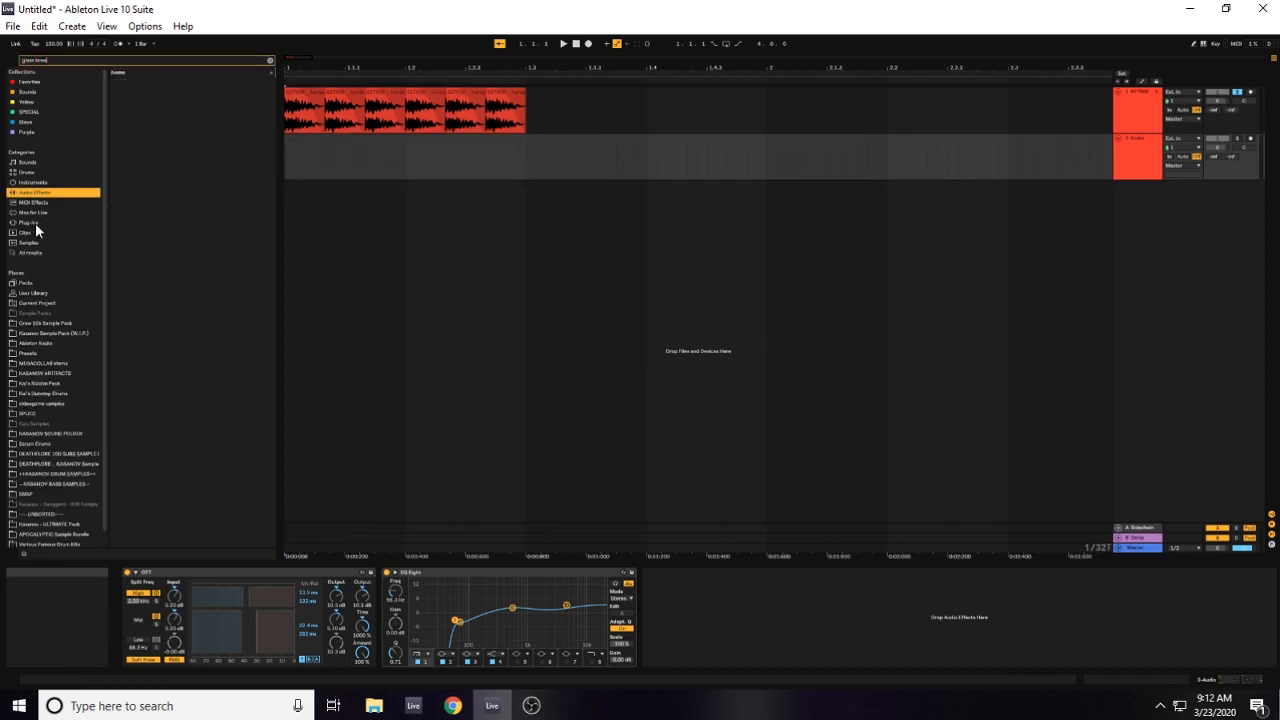
{"action": "left_click", "coordinate": [30, 243]}
{"action": "left_click", "coordinate": [32, 253]}
{"action": "left_click_drag", "start_coordinate": [165, 81], "coordinate": [289, 165]}
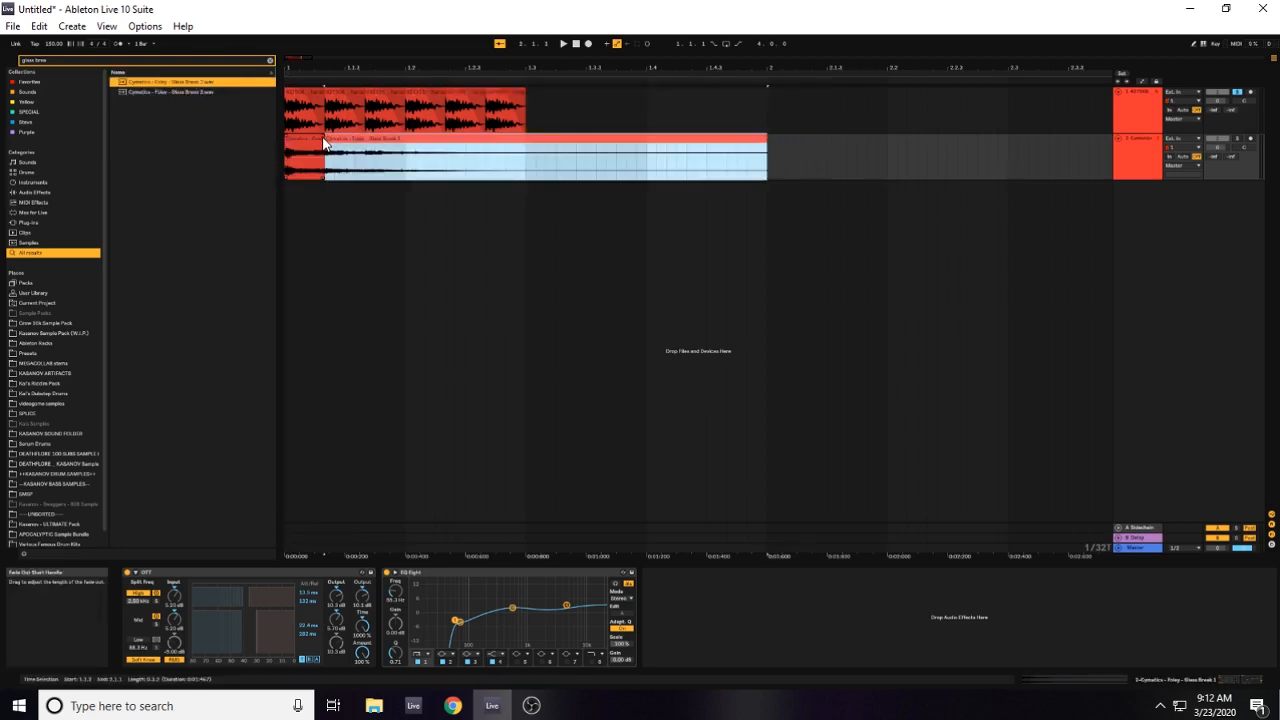
Trim the glass break clip to the length of one kick and duplicate it five times.
{"action": "key", "text": "ctrl+d"}
{"action": "key", "text": "ctrl+d"}
{"action": "key", "text": "ctrl+d"}
{"action": "key", "text": "ctrl+d"}
{"action": "key", "text": "ctrl+d"}
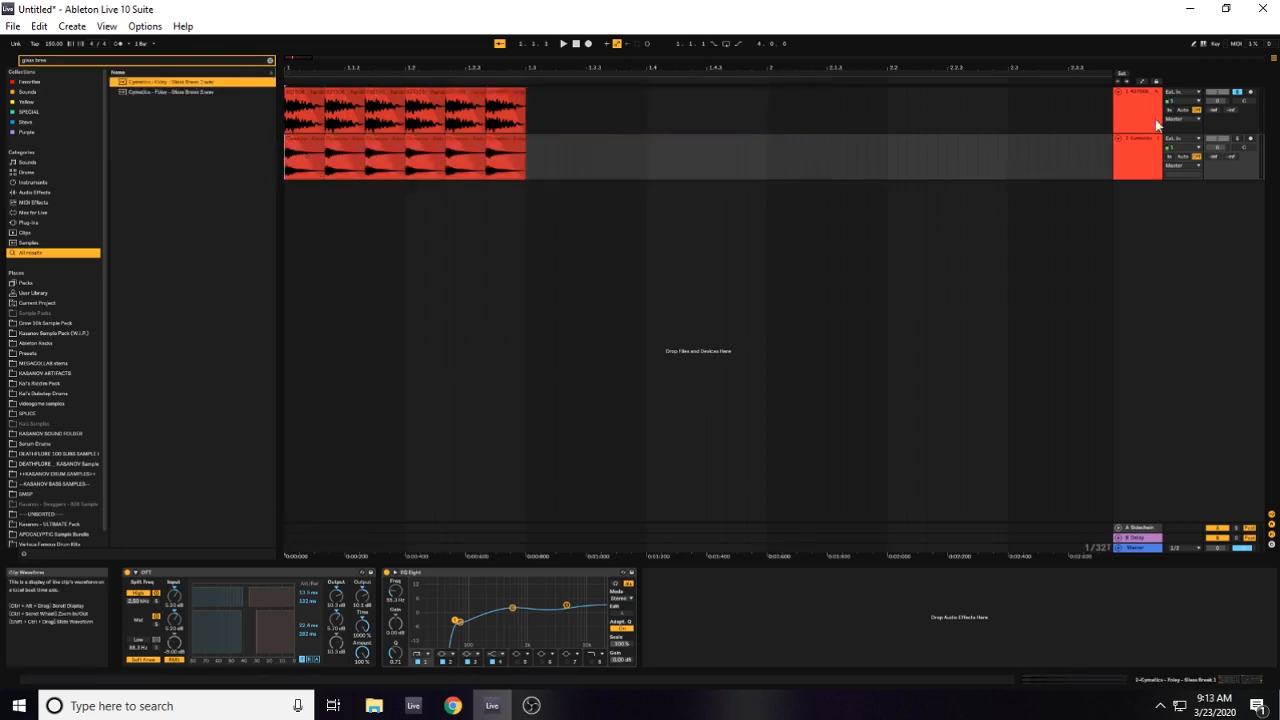
Solo the glass break track and listen to its repeated pattern.
{"action": "left_click", "coordinate": [1238, 139]}
{"action": "left_click", "coordinate": [1138, 156]}
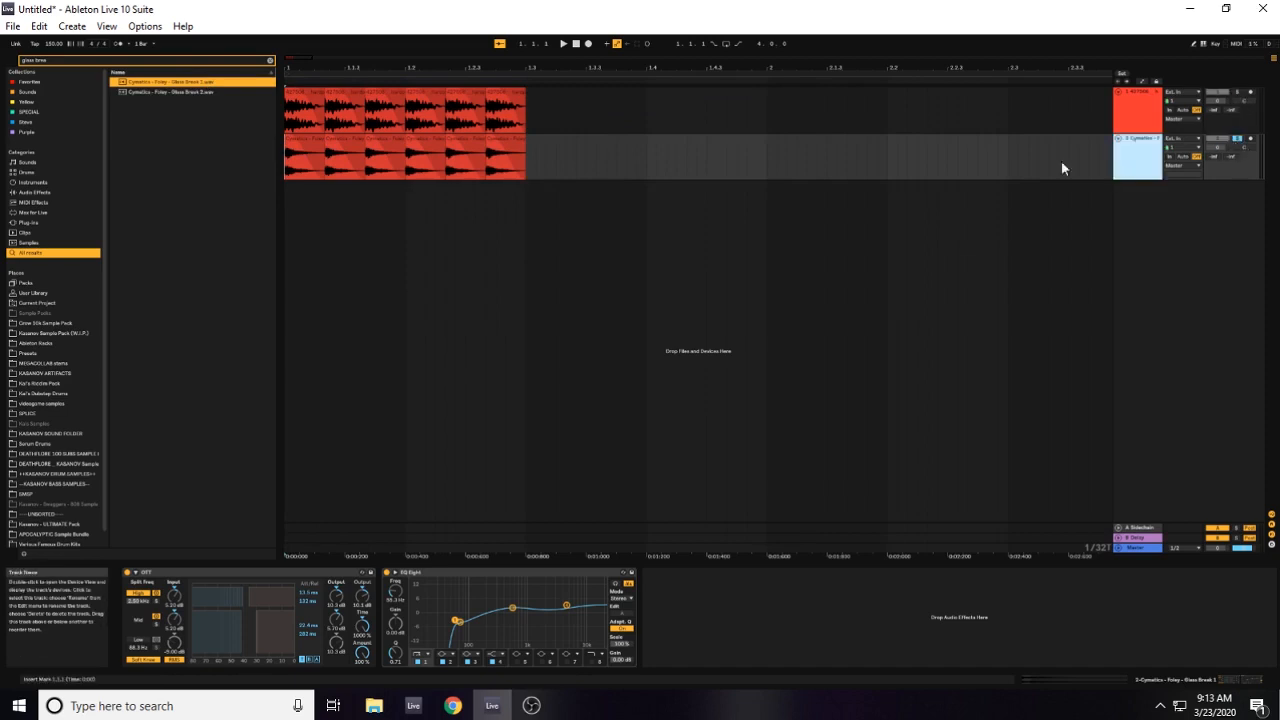
{"action": "key", "text": "space"}
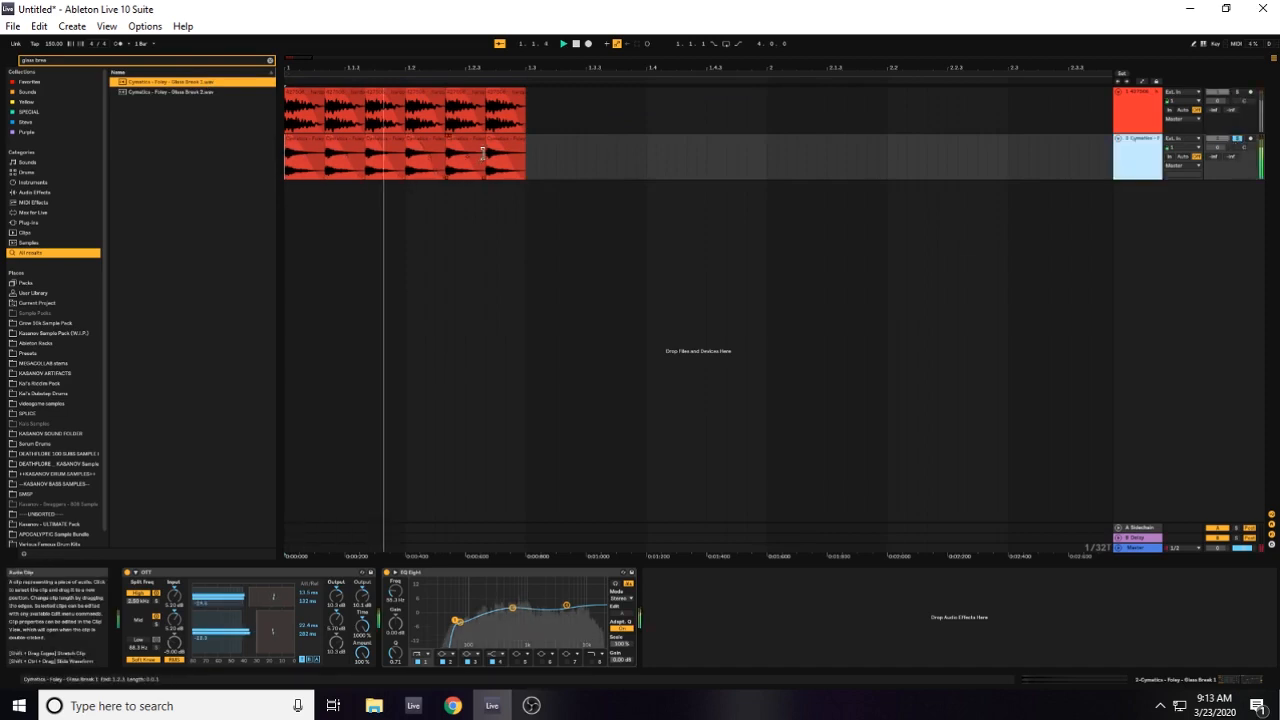
{"action": "left_click", "coordinate": [1005, 206]}
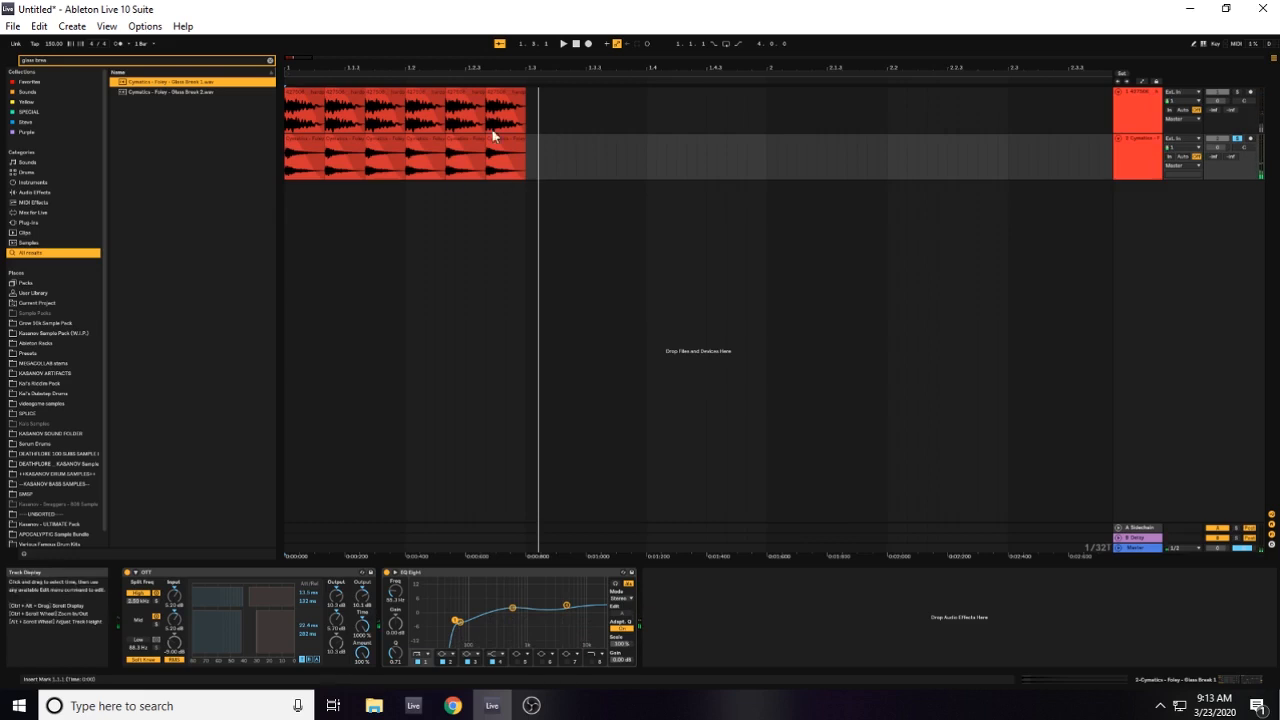
Clear the browser search and add Frequency Shifter after EQ Eight on the glass break track.
{"action": "left_click", "coordinate": [80, 193]}
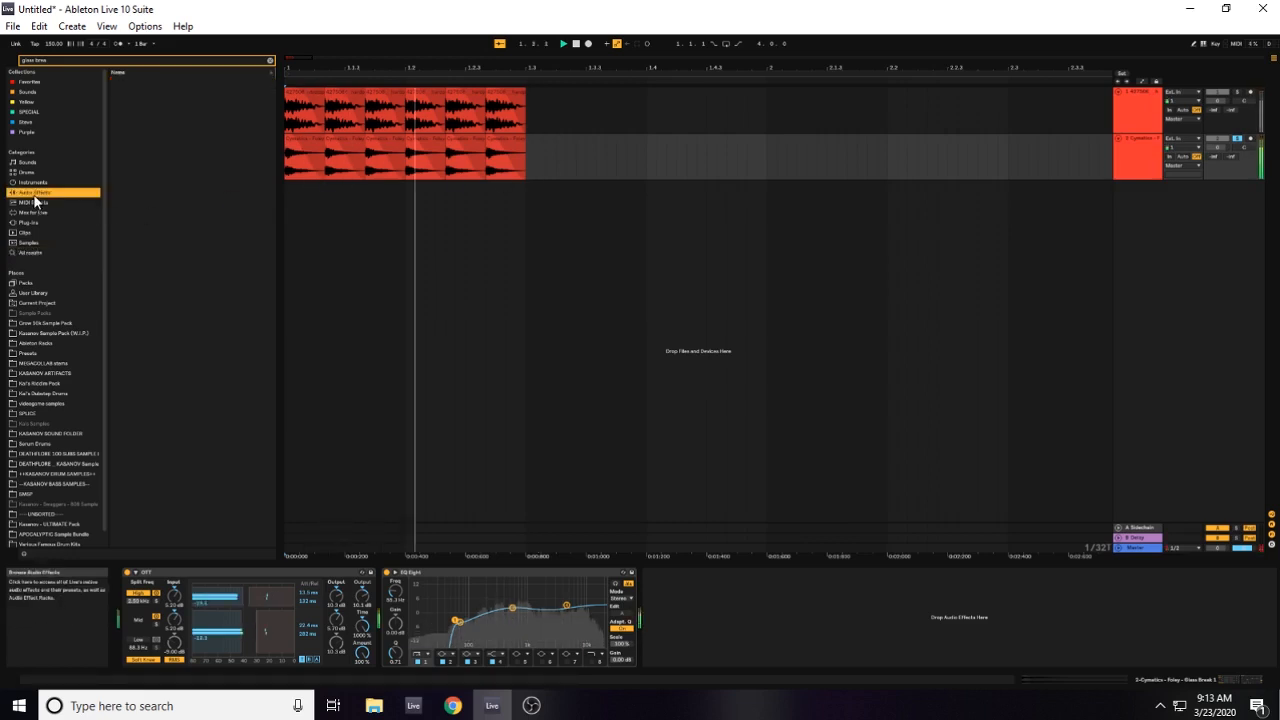
{"action": "left_click", "coordinate": [270, 61]}
{"action": "left_click_drag", "start_coordinate": [156, 263], "coordinate": [666, 705]}
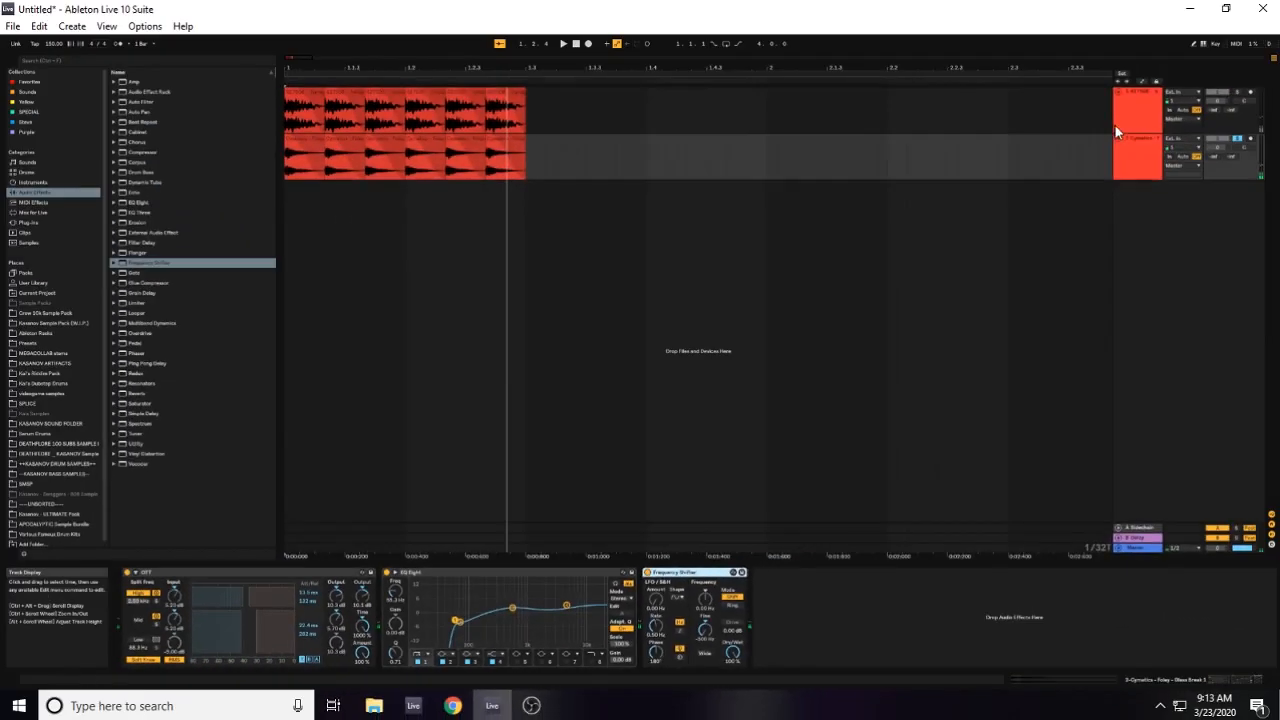
Copy the Frequency Shifter to the kick track and take the glass break track out of solo.
{"action": "left_click", "coordinate": [1115, 125]}
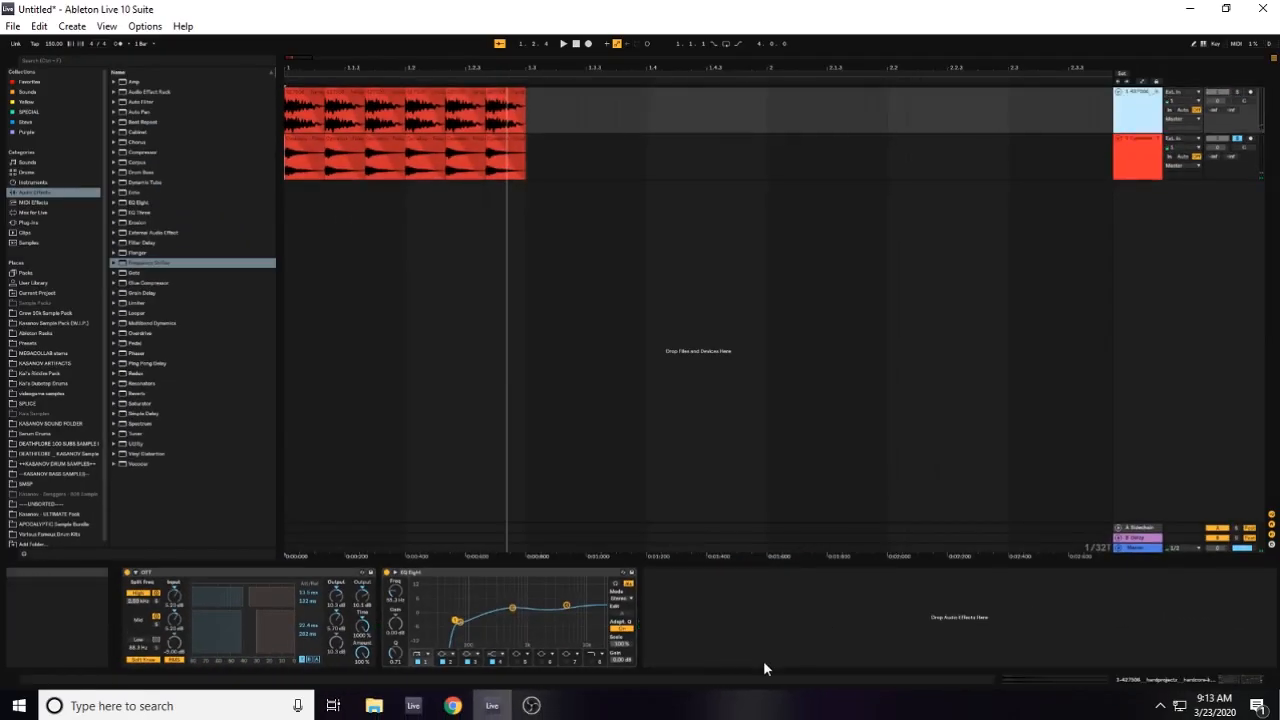
{"action": "left_click", "coordinate": [1240, 143]}
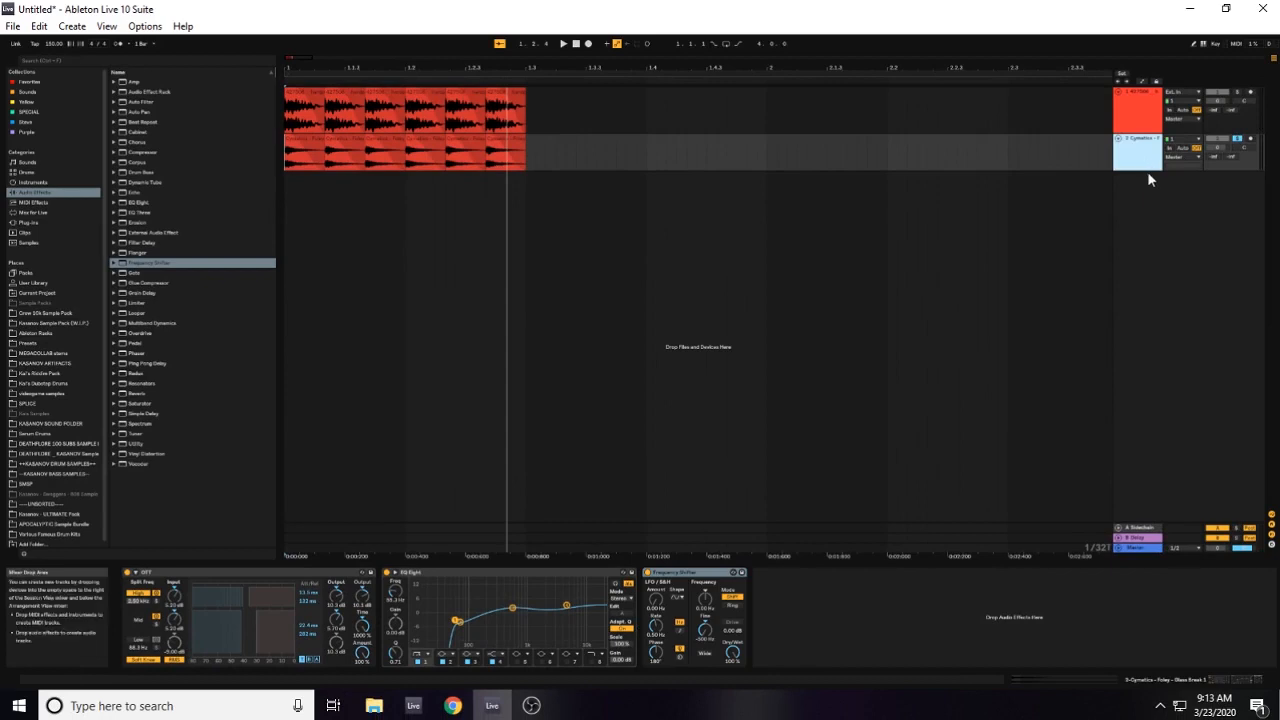
{"action": "left_click_drag", "start_coordinate": [1147, 168], "coordinate": [1147, 178]}
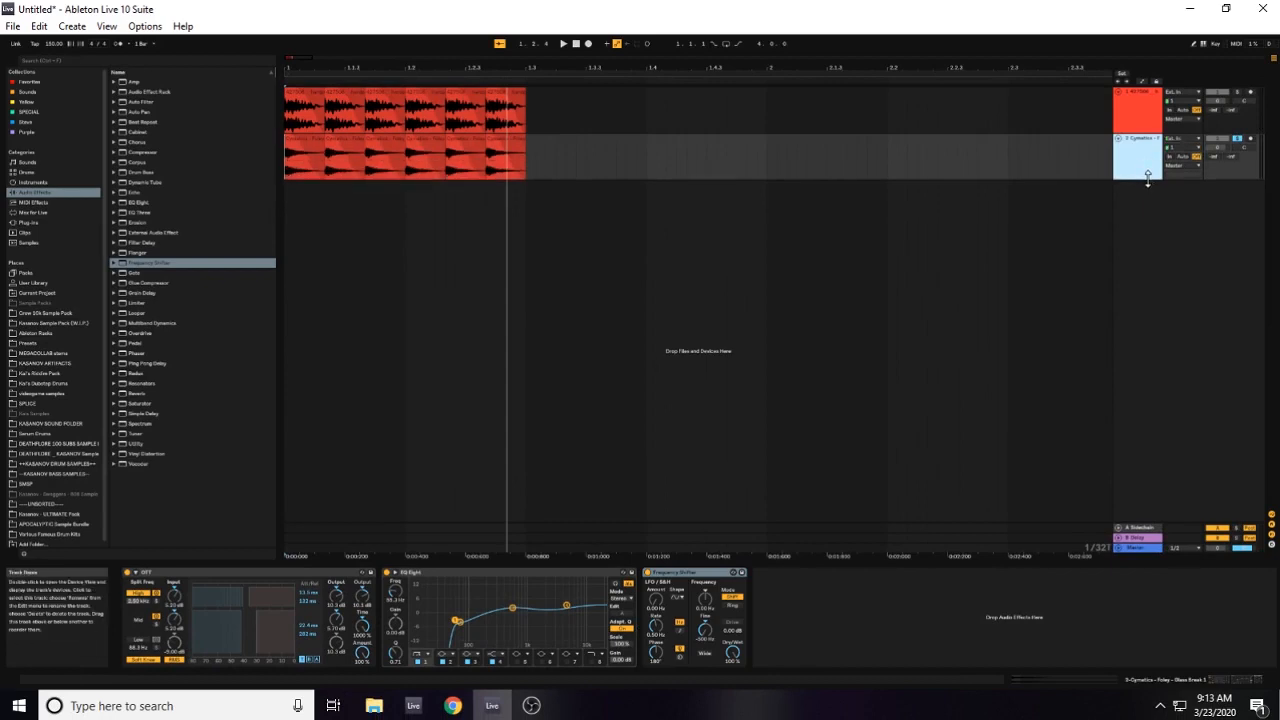
{"action": "left_click", "coordinate": [1233, 140]}
{"action": "left_click", "coordinate": [1237, 92]}
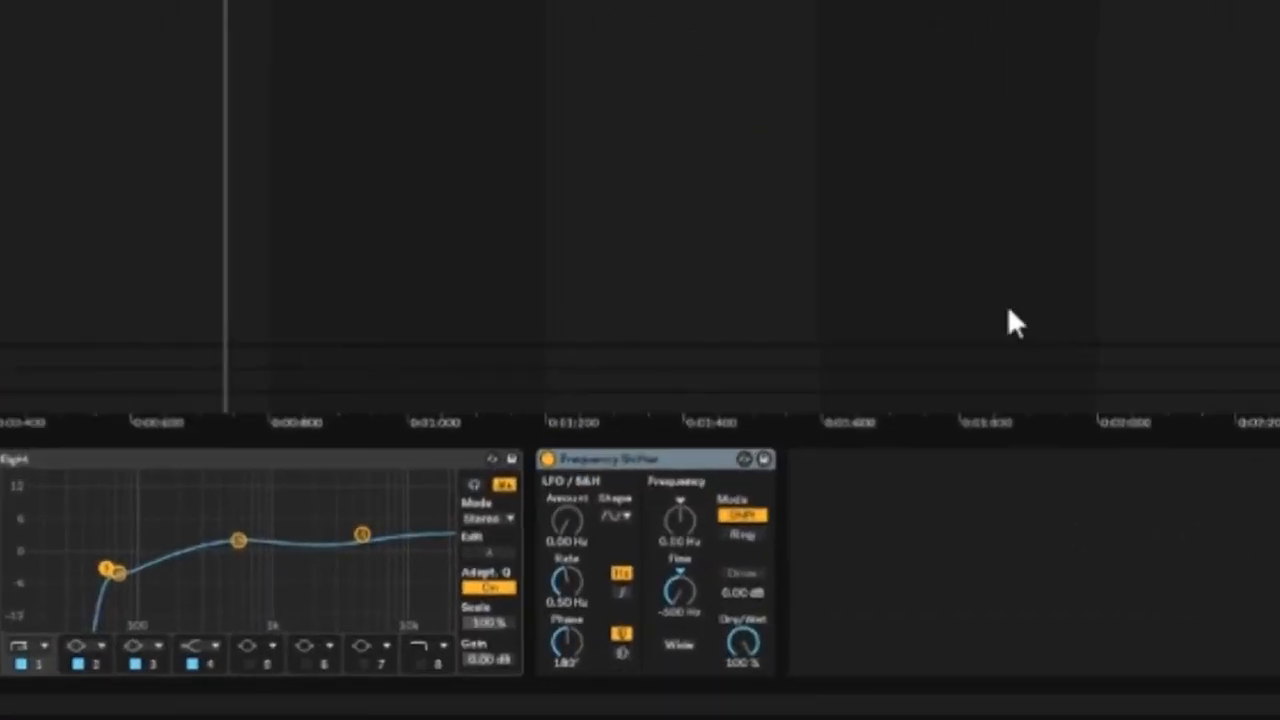
Raise the Fine frequency of the kick track's Frequency Shifter during playback and listen to both tracks together.
{"action": "key", "text": "space"}
{"action": "left_click_drag", "start_coordinate": [676, 571], "coordinate": [676, 524]}
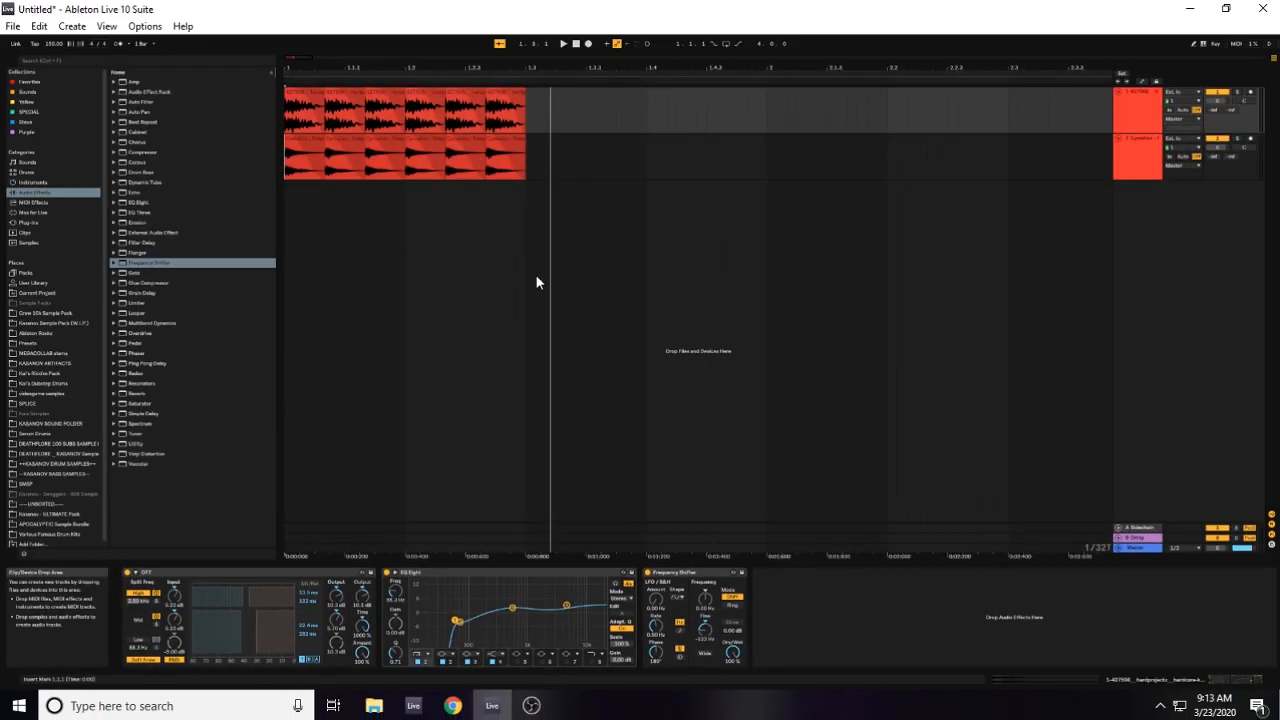
{"action": "key", "text": "space"}
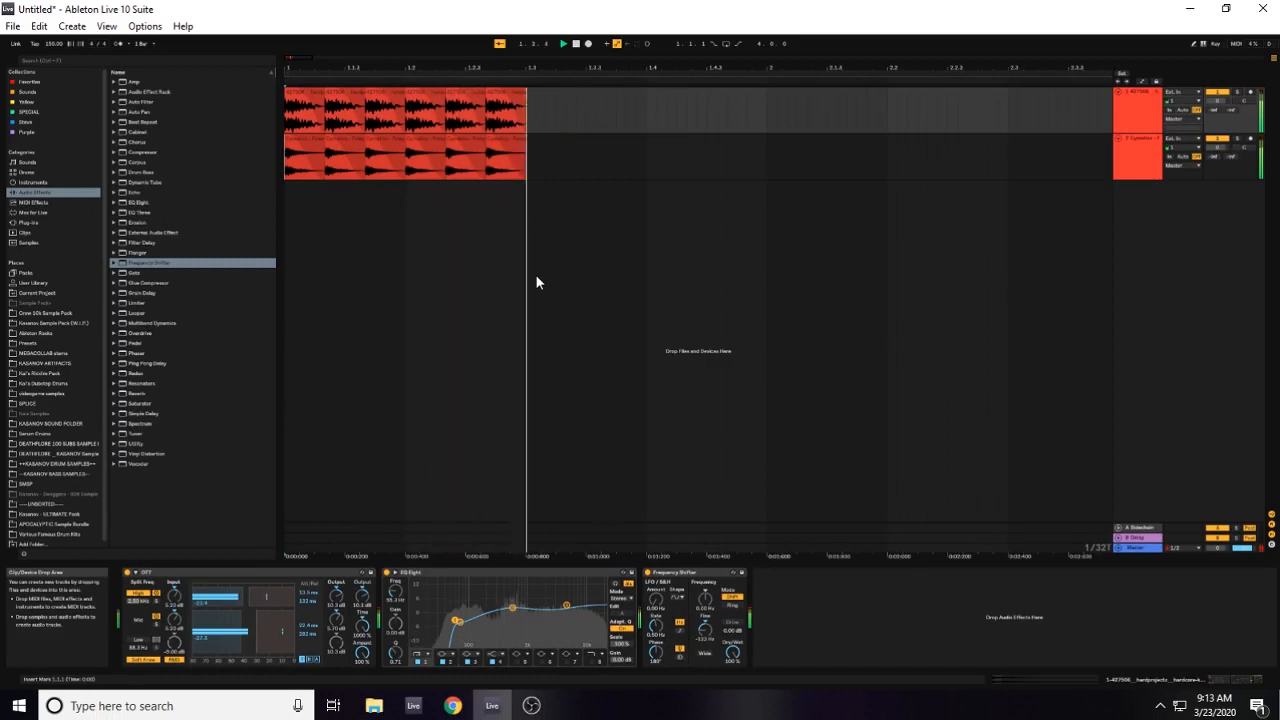
Search the User Library for "brass shot" and open the brass One Shots folder of the Savage Drums for Trap pack.
{"action": "left_click", "coordinate": [46, 282]}
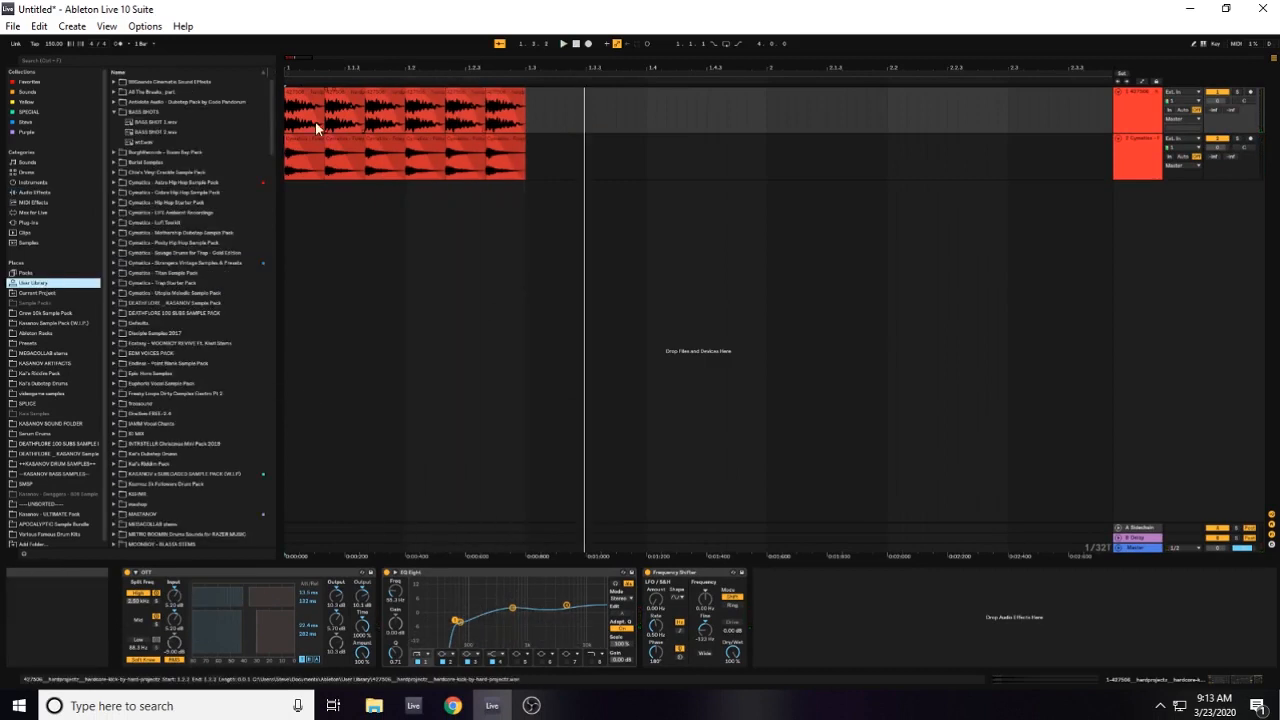
{"action": "left_click", "coordinate": [147, 60]}
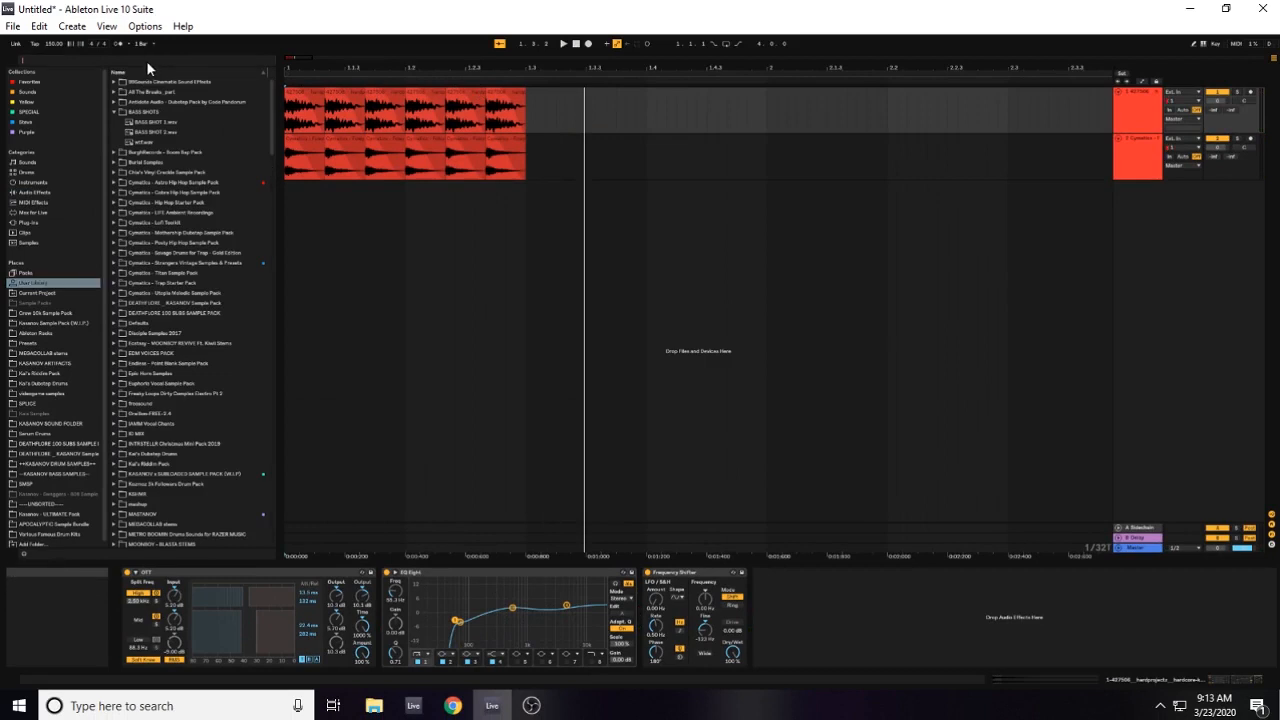
{"action": "type", "text": "ass shot"}
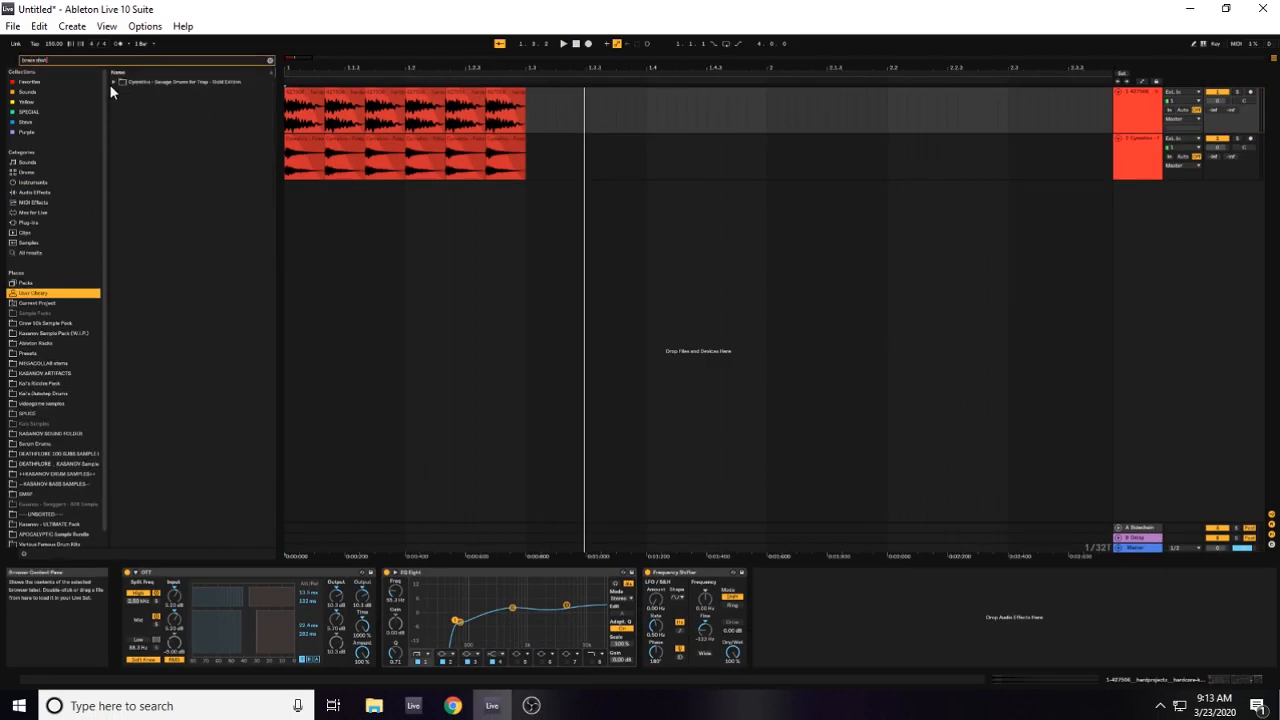
{"action": "left_click", "coordinate": [113, 83]}
{"action": "left_click", "coordinate": [119, 92]}
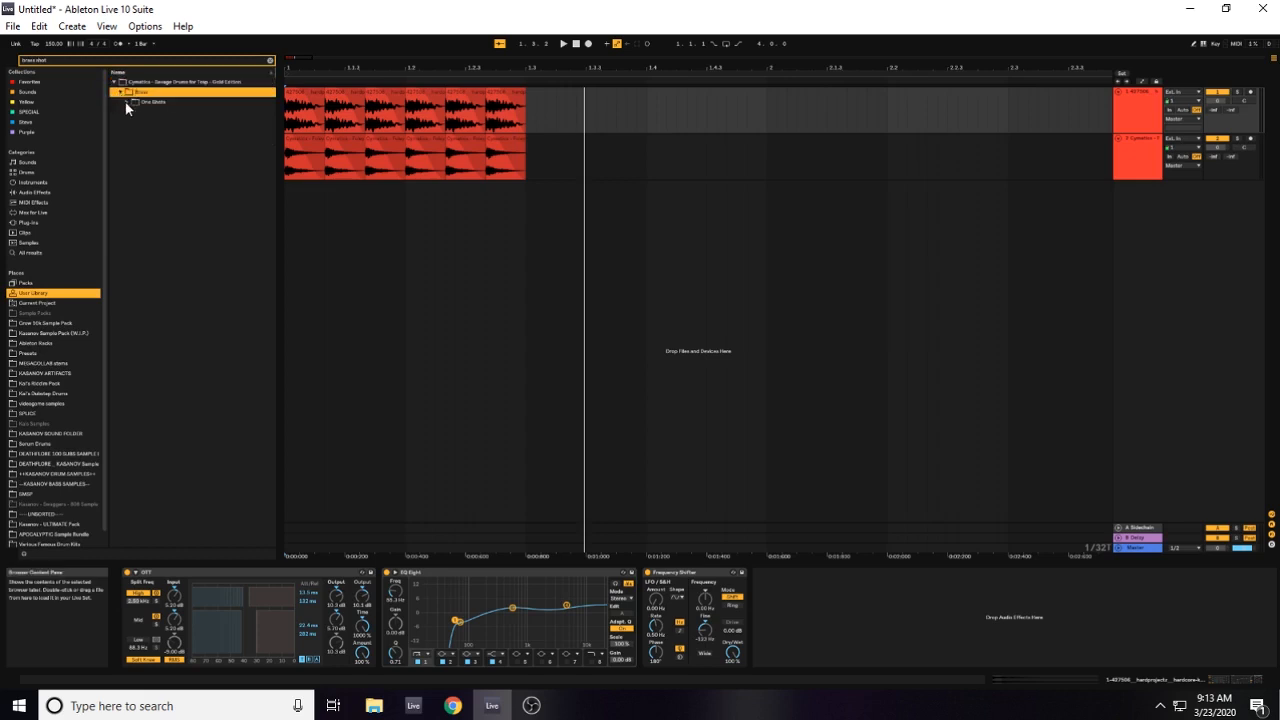
{"action": "left_click", "coordinate": [125, 101]}
{"action": "scroll", "coordinate": [200, 320], "scroll_direction": "down", "scroll_amount": 3}
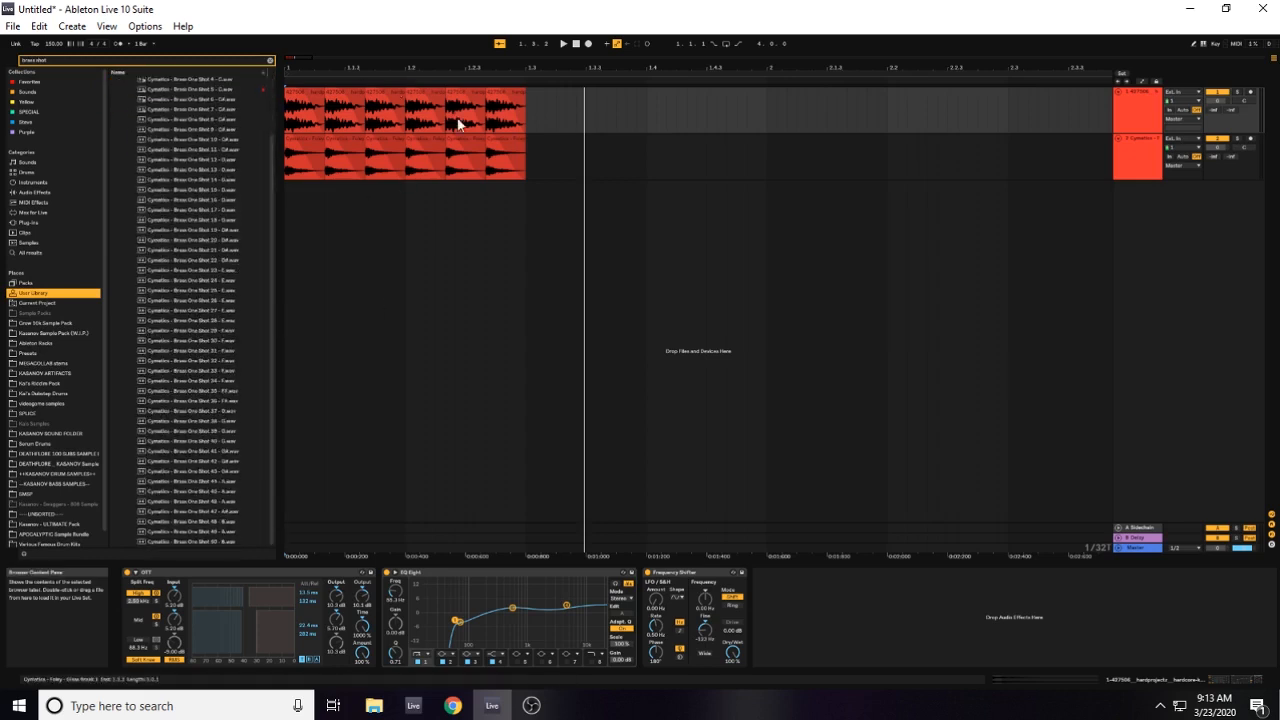
Audition several brass one shots and place Brass One Shot 25 - E on a new track at the song start.
{"action": "left_click_drag", "start_coordinate": [224, 289], "coordinate": [292, 200]}
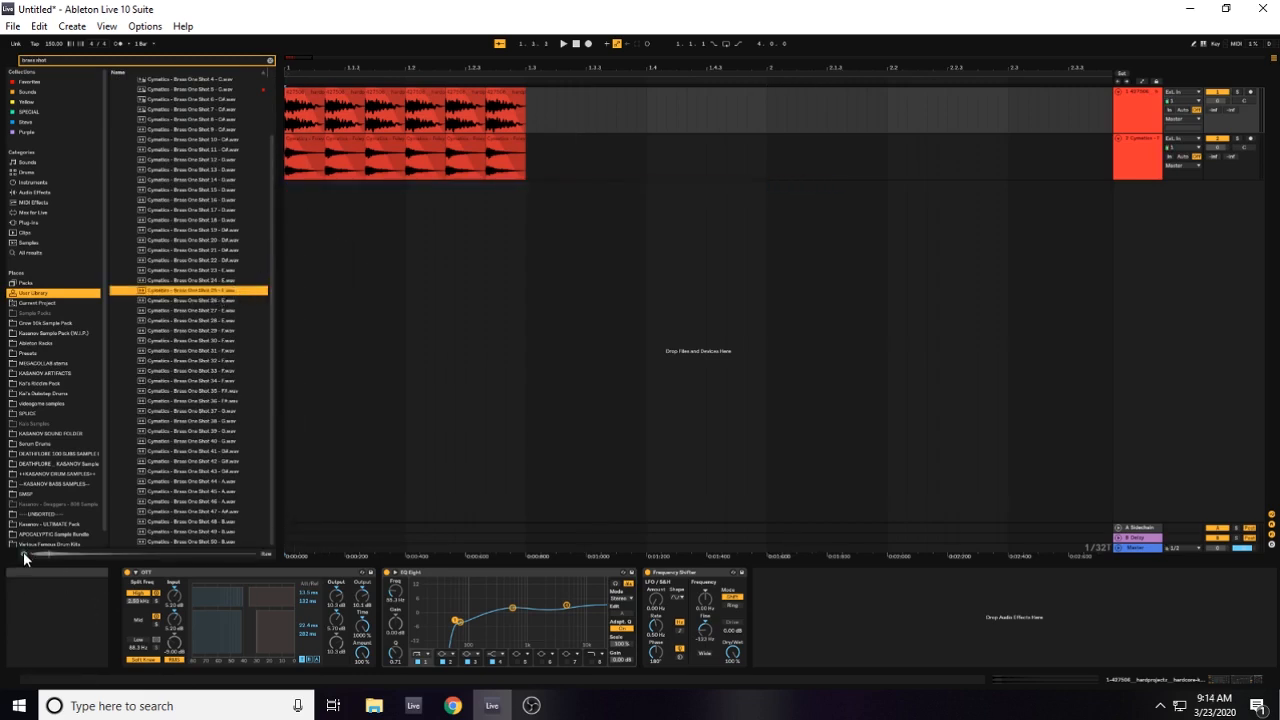
{"action": "left_click", "coordinate": [190, 310]}
{"action": "left_click", "coordinate": [193, 301]}
{"action": "left_click", "coordinate": [197, 329]}
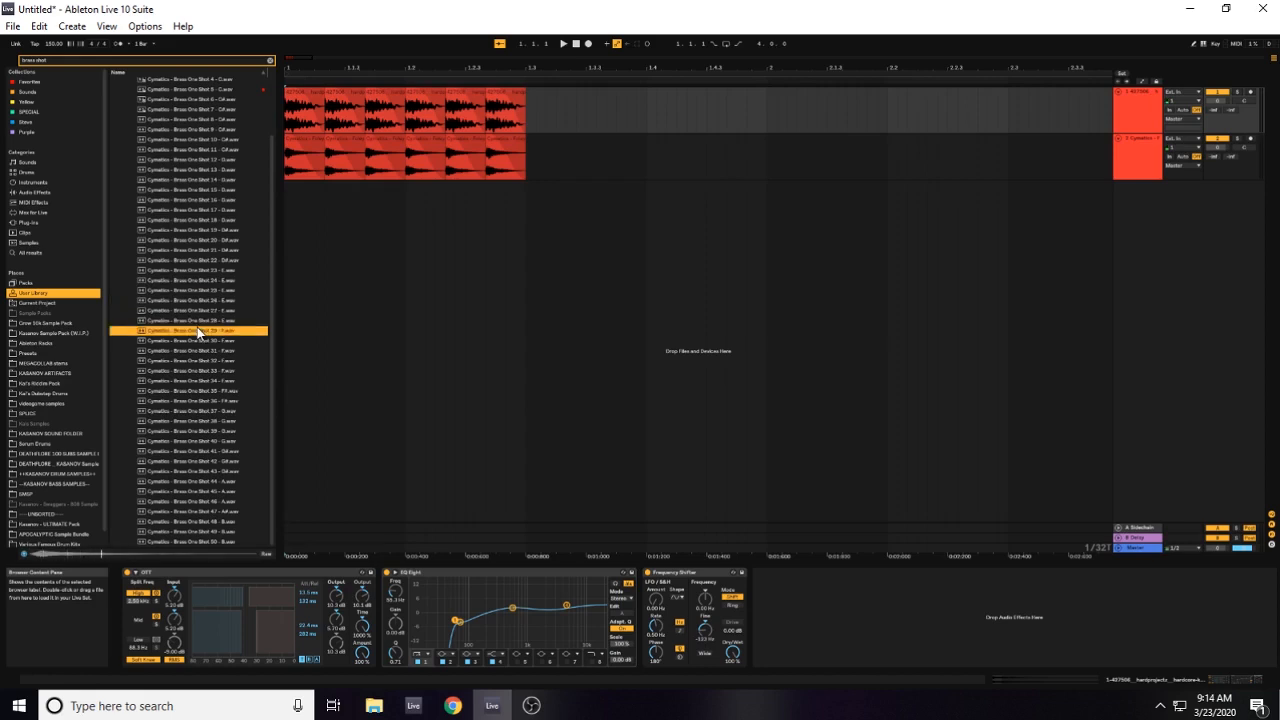
{"action": "left_click", "coordinate": [199, 321]}
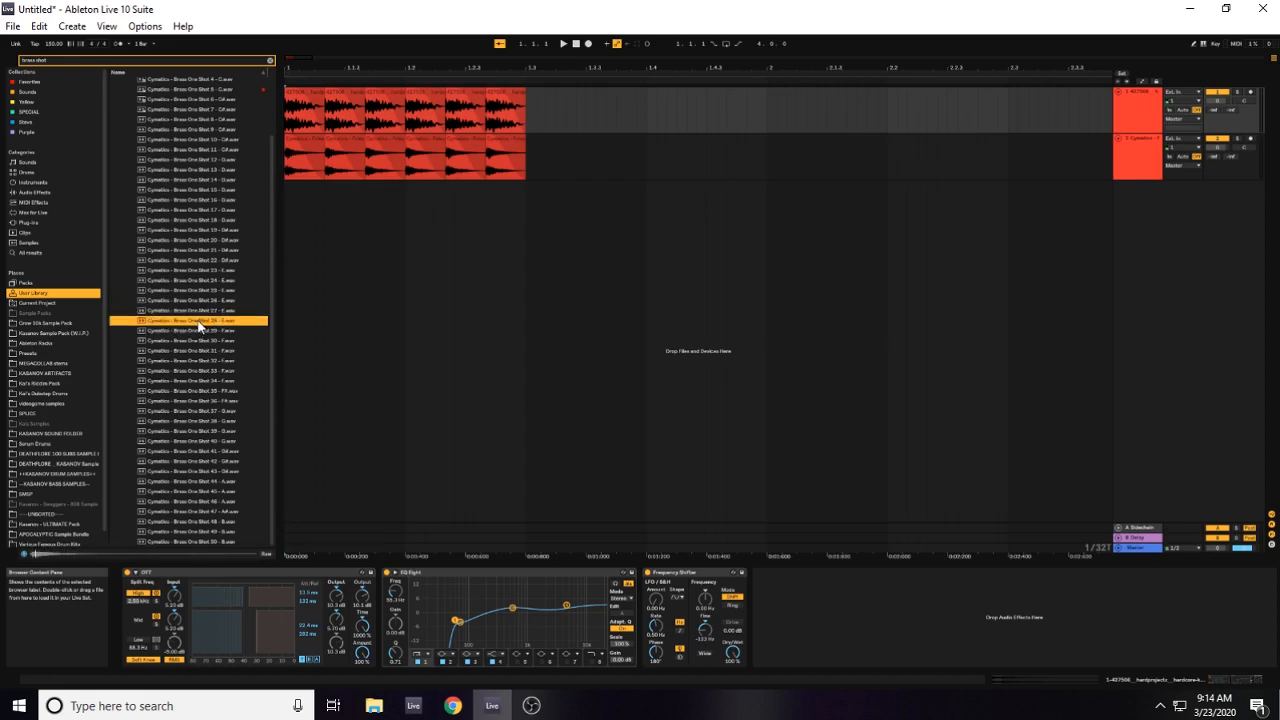
{"action": "left_click", "coordinate": [198, 284]}
{"action": "left_click_drag", "start_coordinate": [200, 290], "coordinate": [295, 207]}
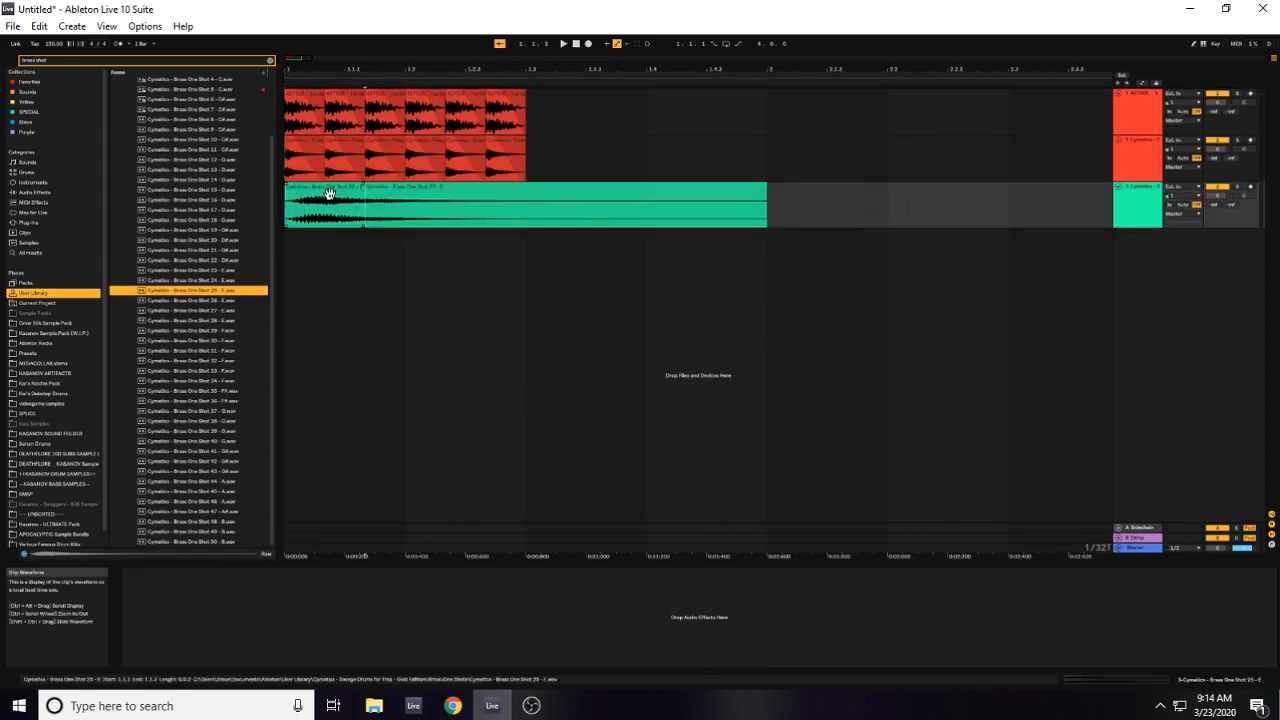
Split the brass clip at the end of the first kick and delete the rest.
{"action": "left_click", "coordinate": [324, 214]}
{"action": "key", "text": "ctrl+e"}
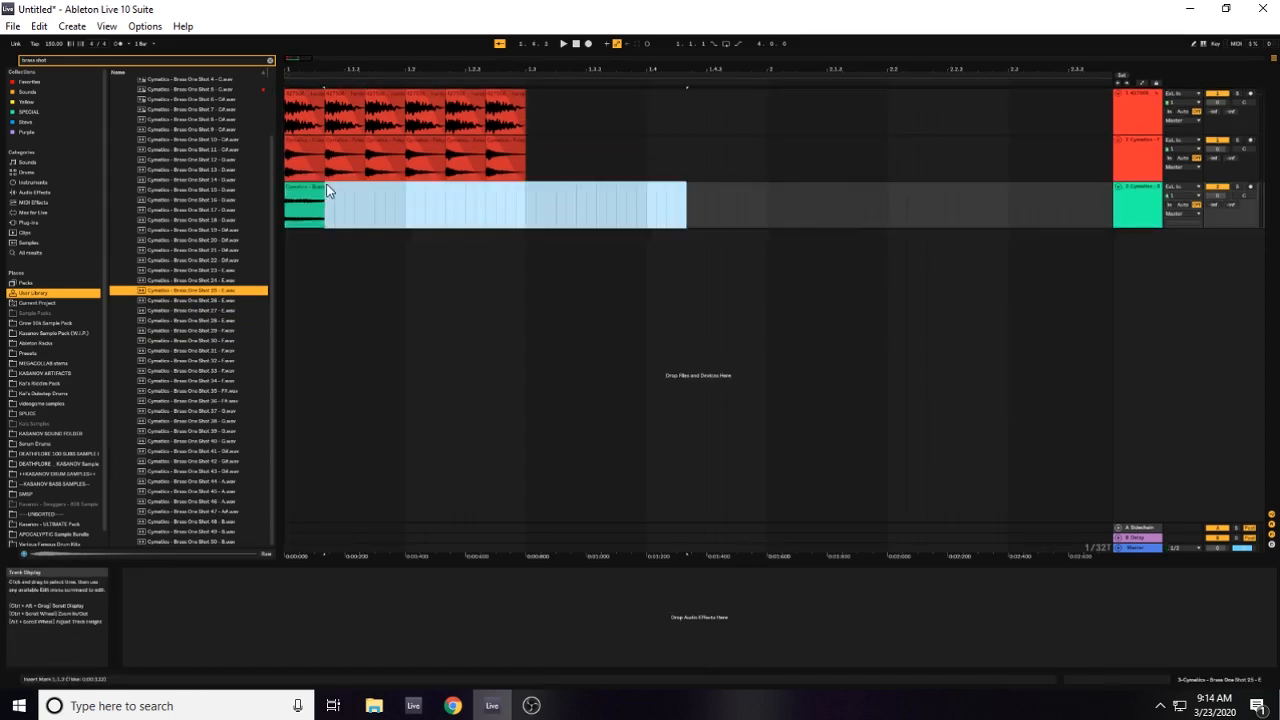
{"action": "key", "text": "Delete"}
Duplicate the shortened brass clip five times and play it soloed and with the other two tracks.
{"action": "left_click", "coordinate": [290, 216]}
{"action": "key", "text": "ctrl+d"}
{"action": "key", "text": "ctrl+d"}
{"action": "key", "text": "ctrl+d"}
{"action": "key", "text": "ctrl+d"}
{"action": "key", "text": "ctrl+d"}
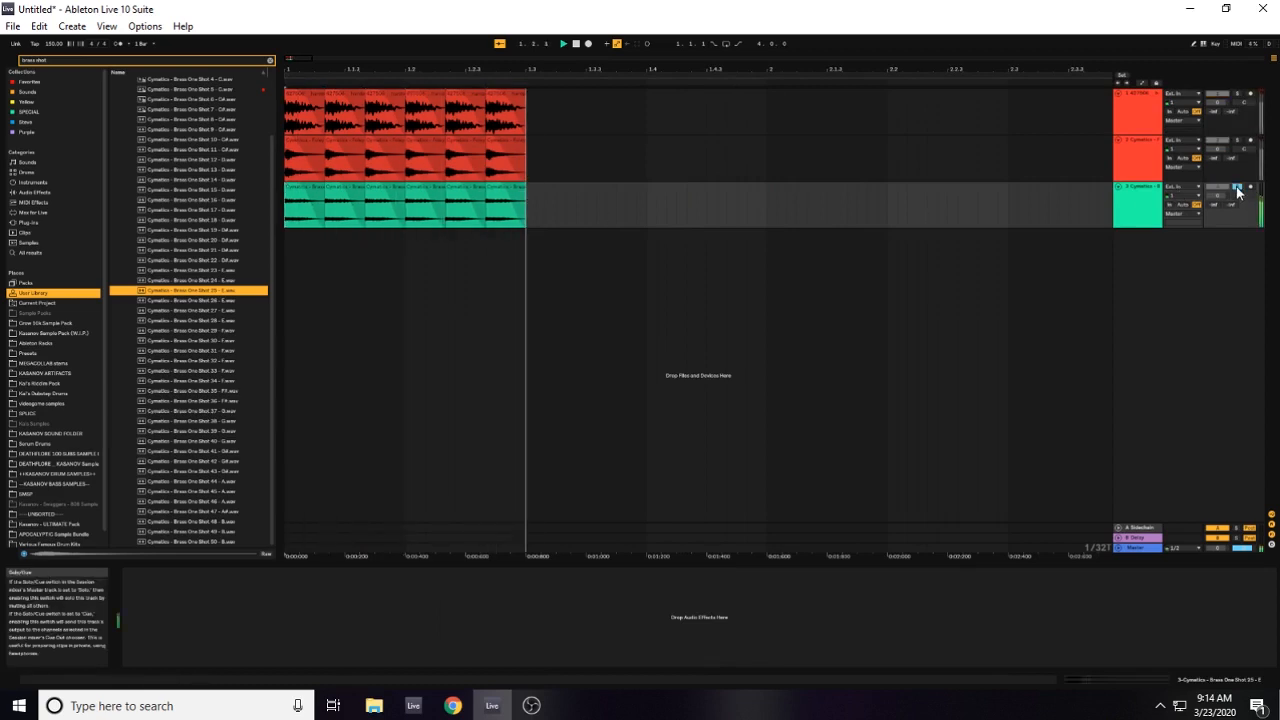
{"action": "left_click", "coordinate": [1237, 188]}
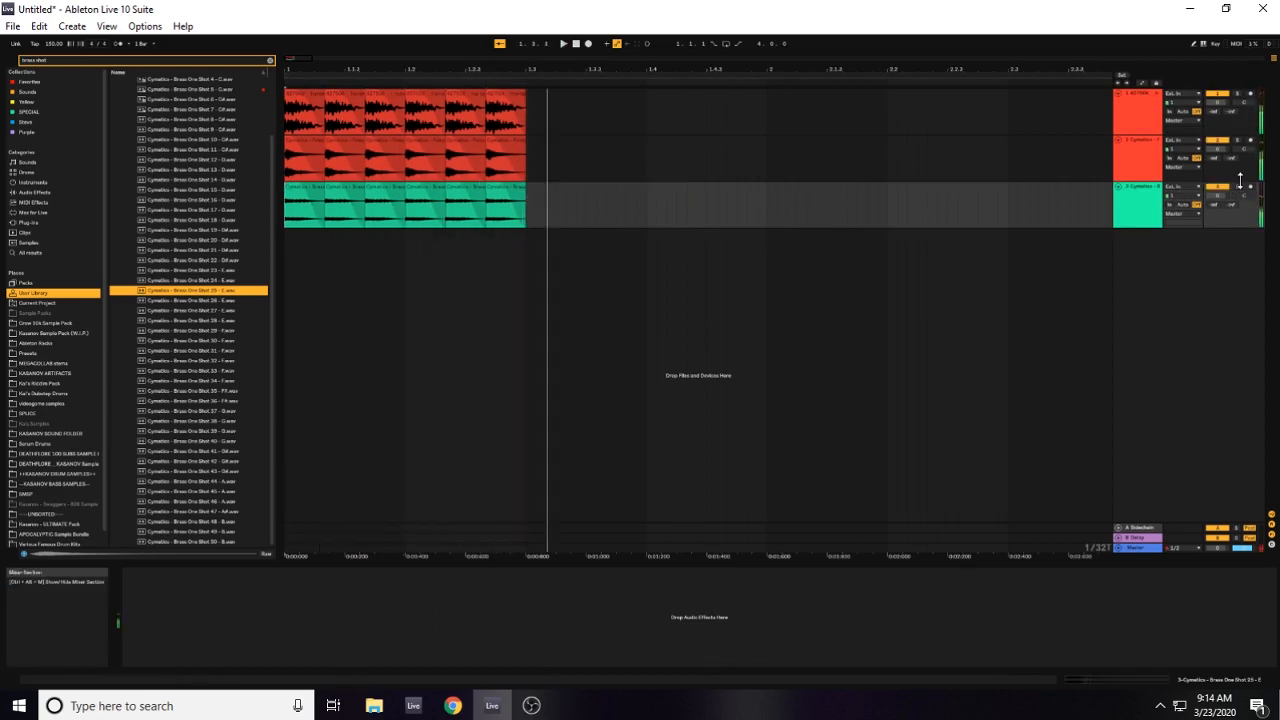
Group the kick, glass break and brass tracks, solo the group and play it.
{"action": "left_click", "coordinate": [269, 60]}
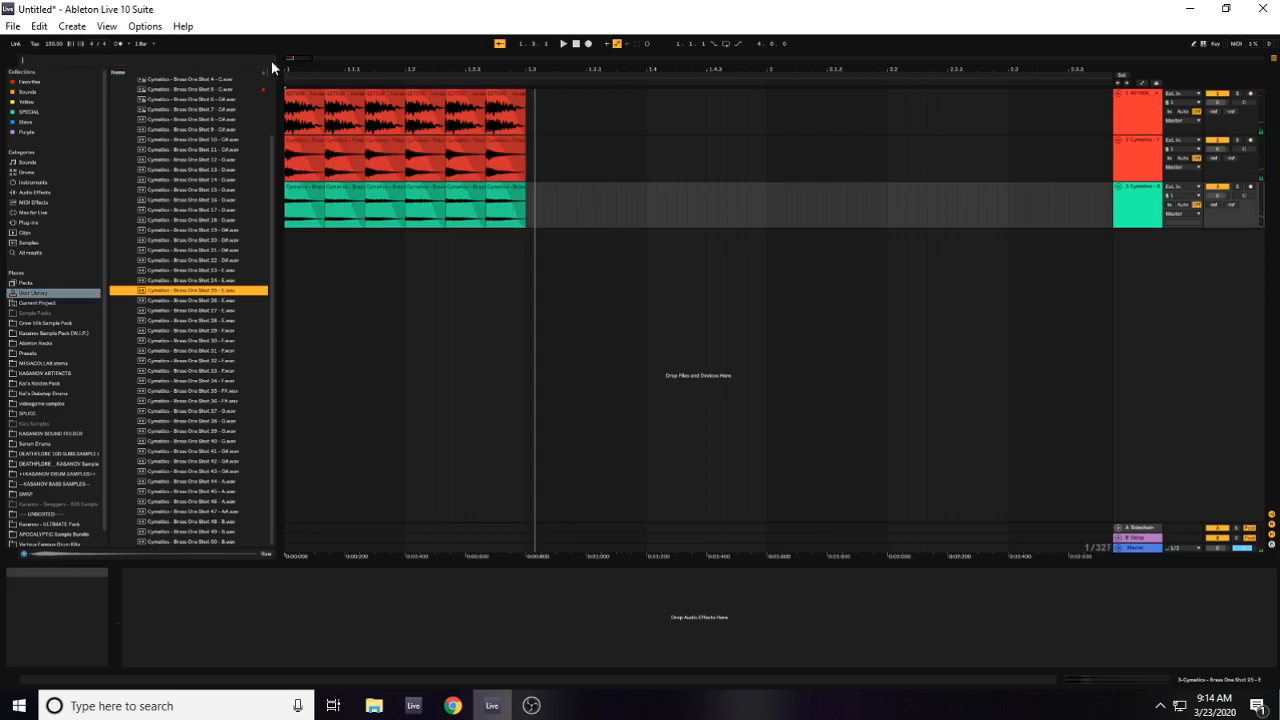
{"action": "left_click", "coordinate": [1142, 120]}
{"action": "left_click", "coordinate": [1138, 195], "text": "shift"}
{"action": "right_click", "coordinate": [1138, 195]}
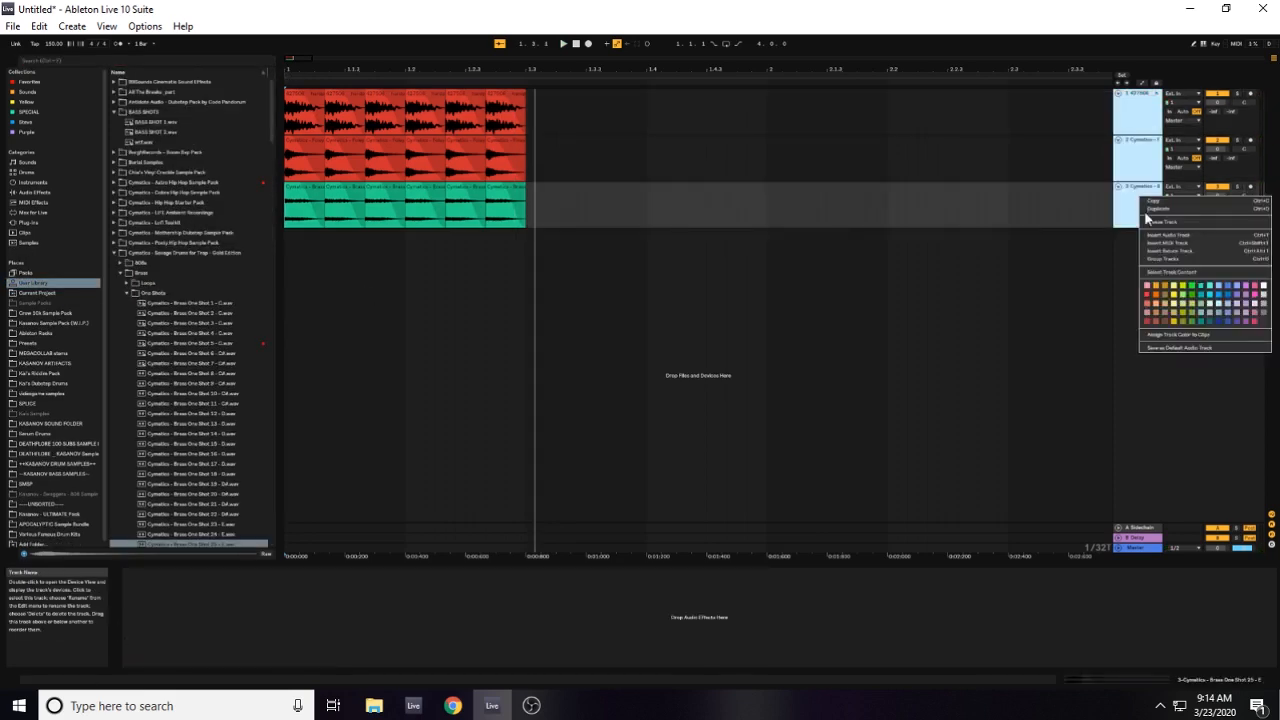
{"action": "left_click", "coordinate": [1166, 258]}
{"action": "left_click", "coordinate": [1237, 96]}
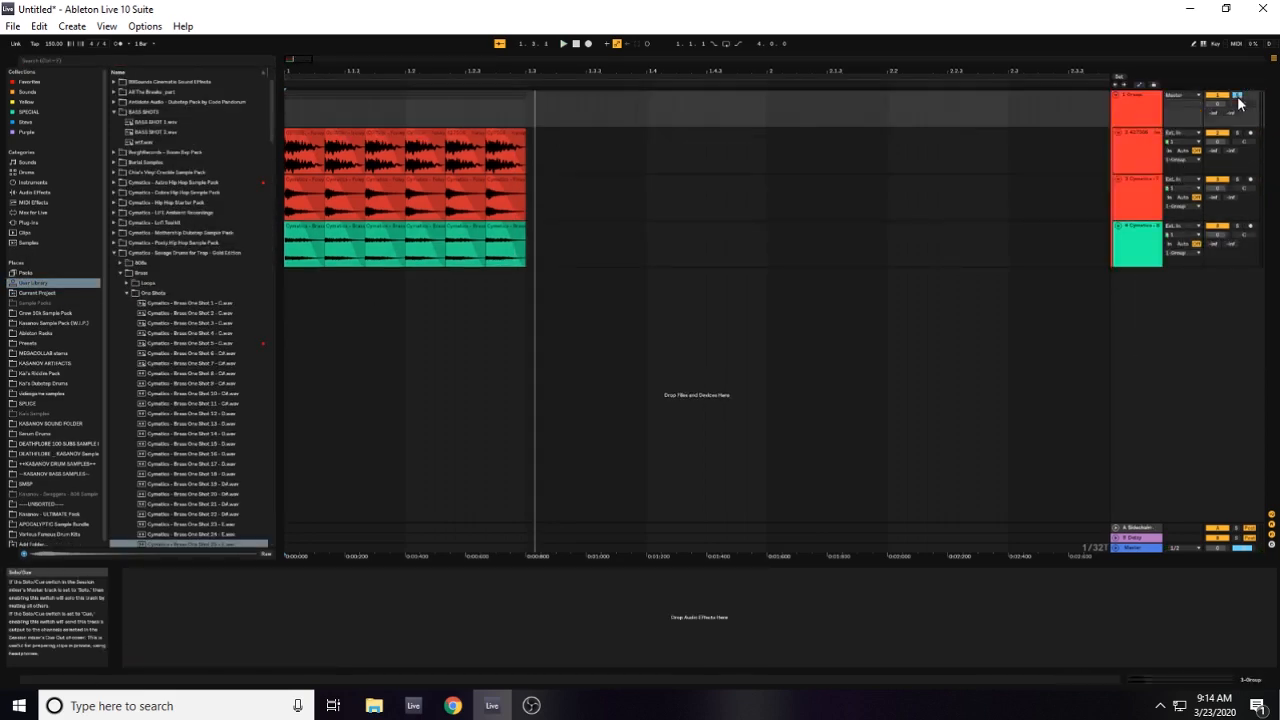
{"action": "key", "text": "space"}
Add Reverb to the group track and set its Dry/Wet to 22 %.
{"action": "left_click", "coordinate": [33, 192]}
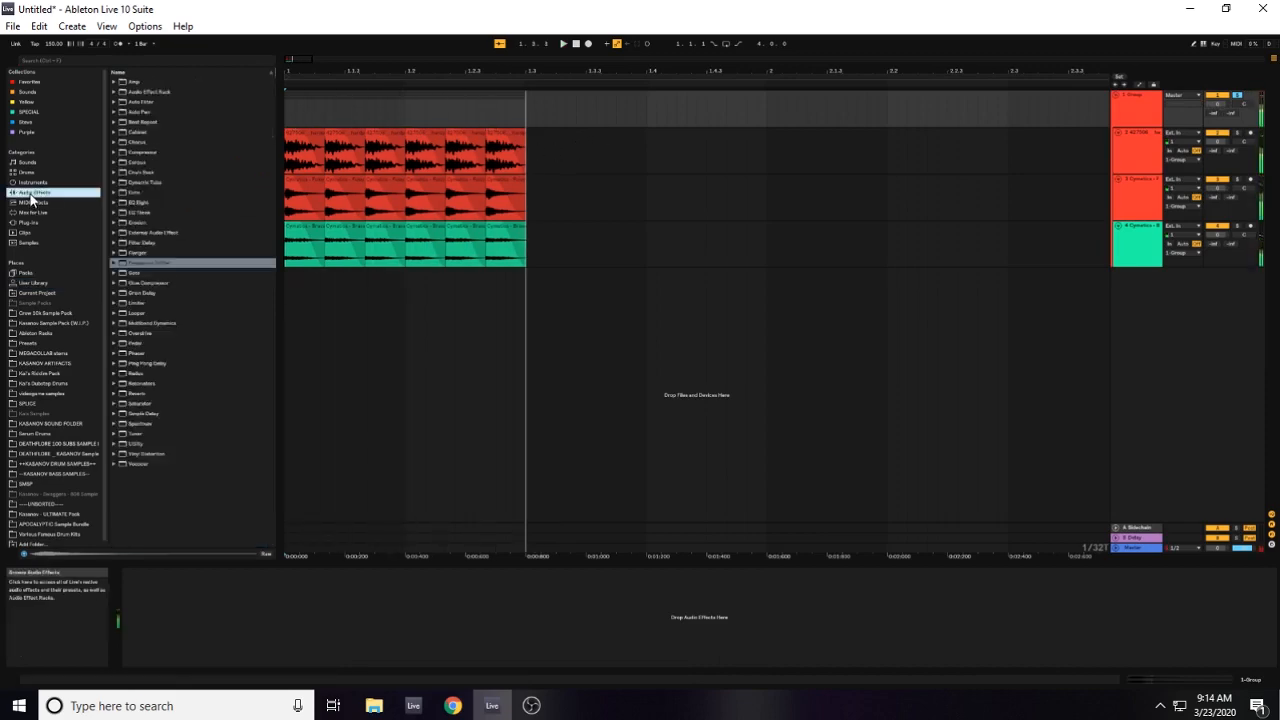
{"action": "left_click_drag", "start_coordinate": [137, 393], "coordinate": [1130, 105]}
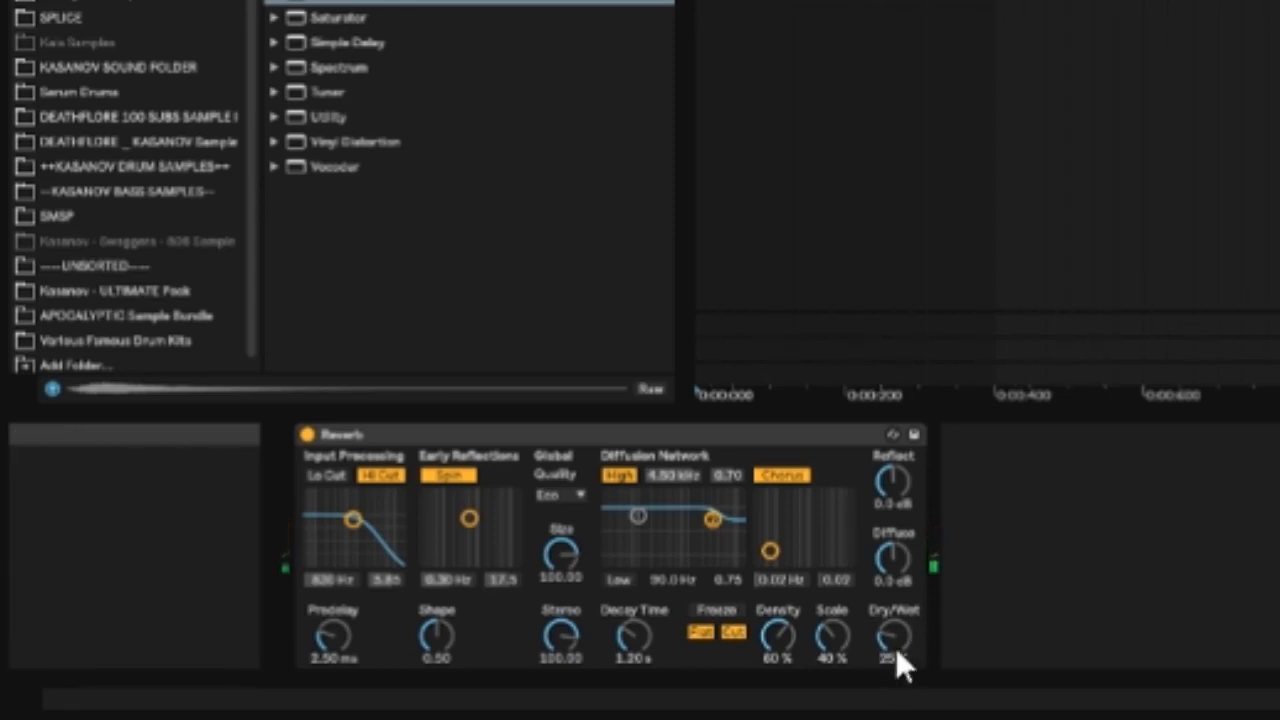
{"action": "left_click_drag", "start_coordinate": [895, 647], "coordinate": [895, 656]}
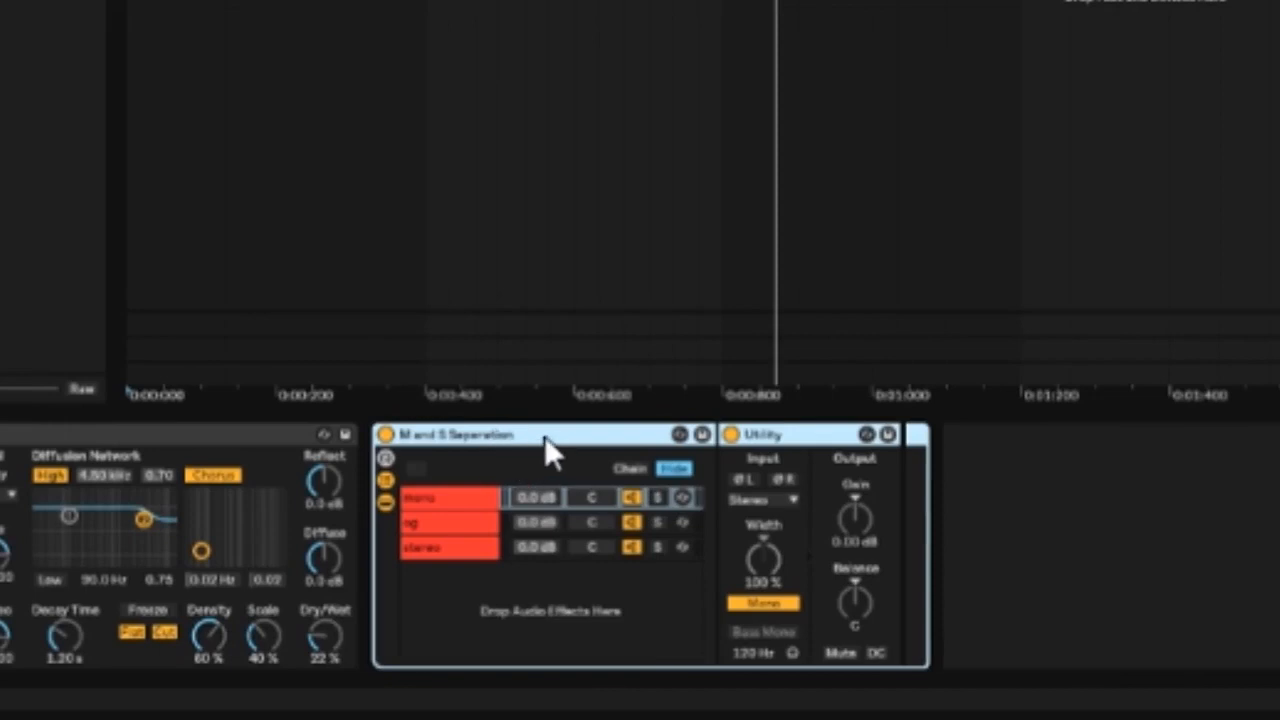
Inspect the mono, og and stereo chains of the M and S Separation rack and compare playback with the rack bypassed and enabled.
{"action": "left_click", "coordinate": [451, 503]}
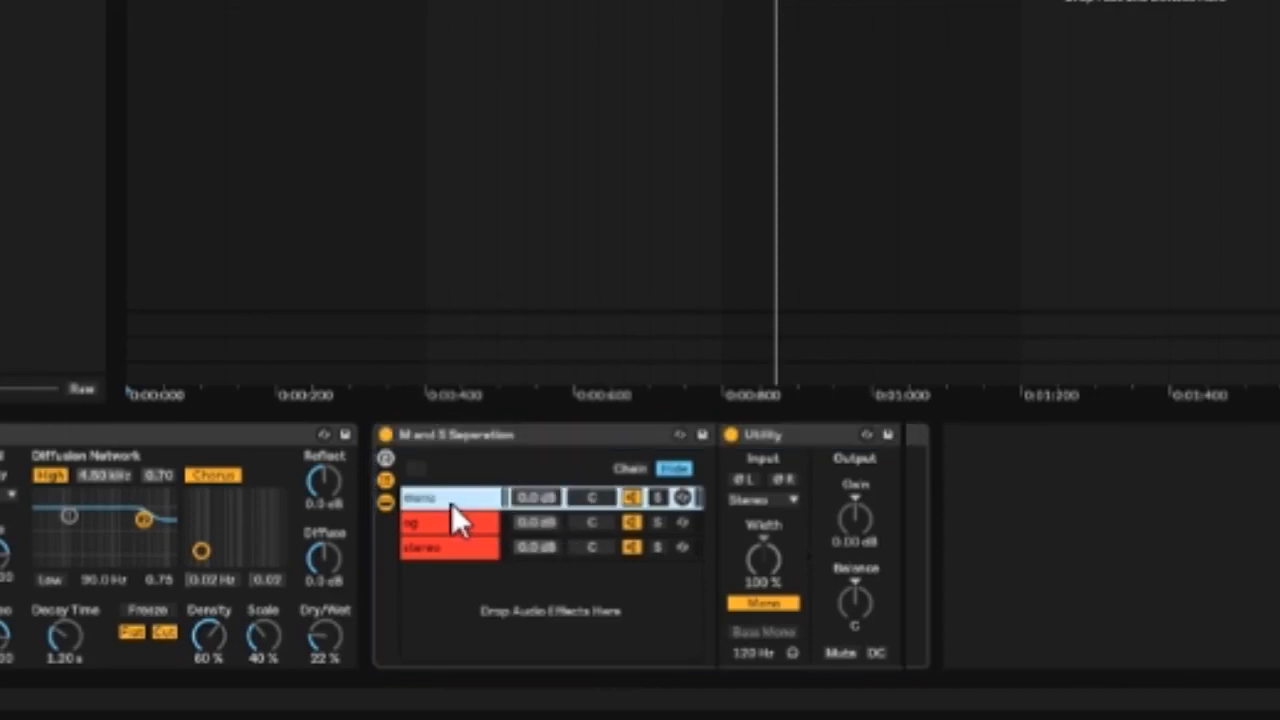
{"action": "left_click", "coordinate": [461, 518]}
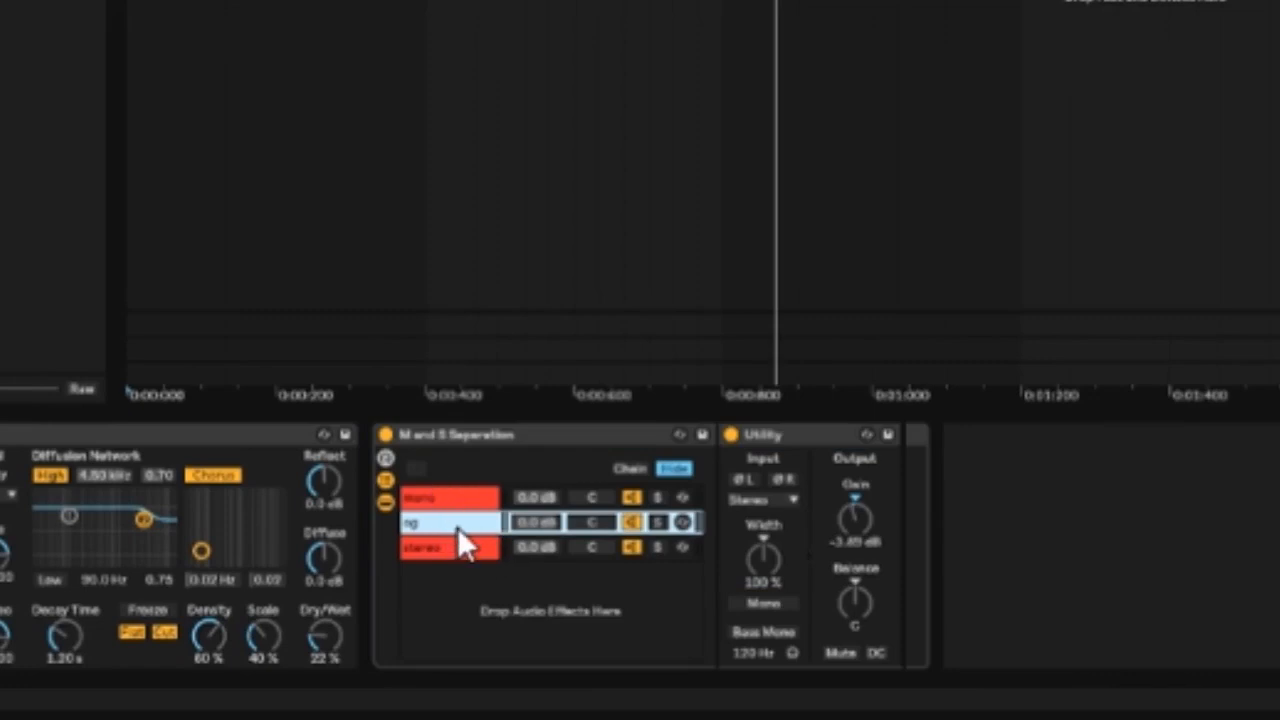
{"action": "left_click", "coordinate": [458, 497]}
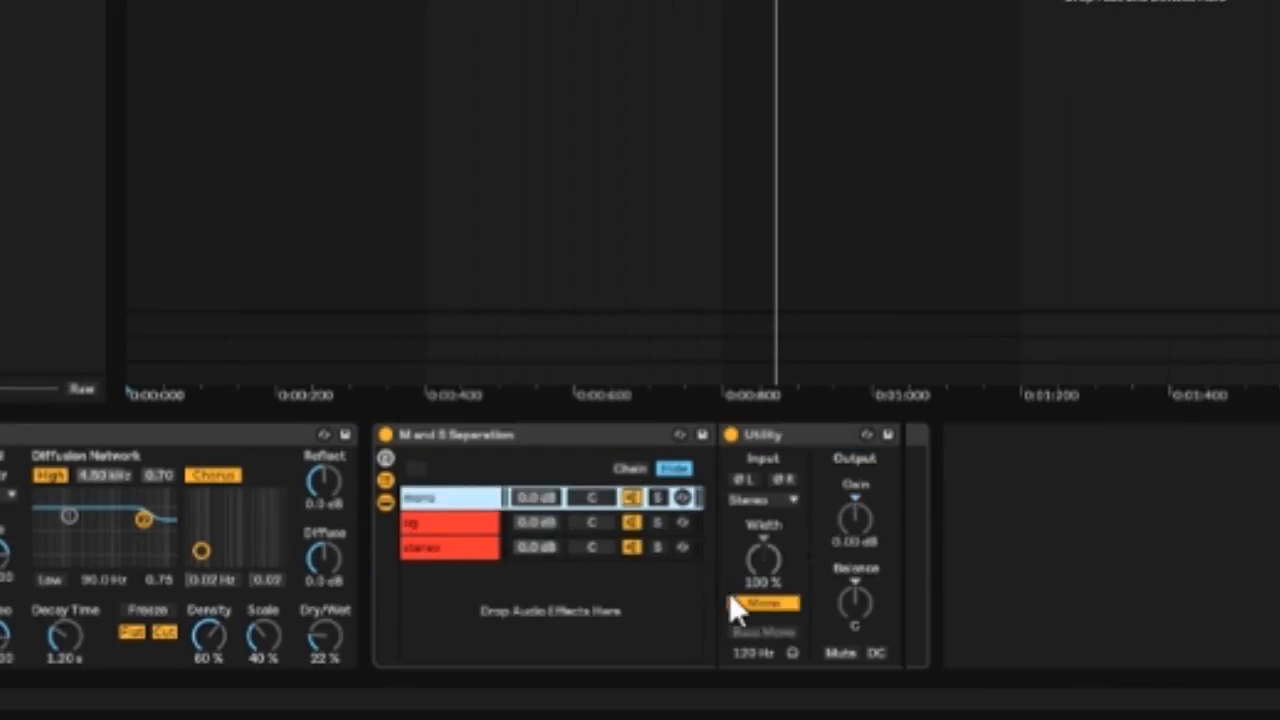
{"action": "left_click", "coordinate": [478, 524]}
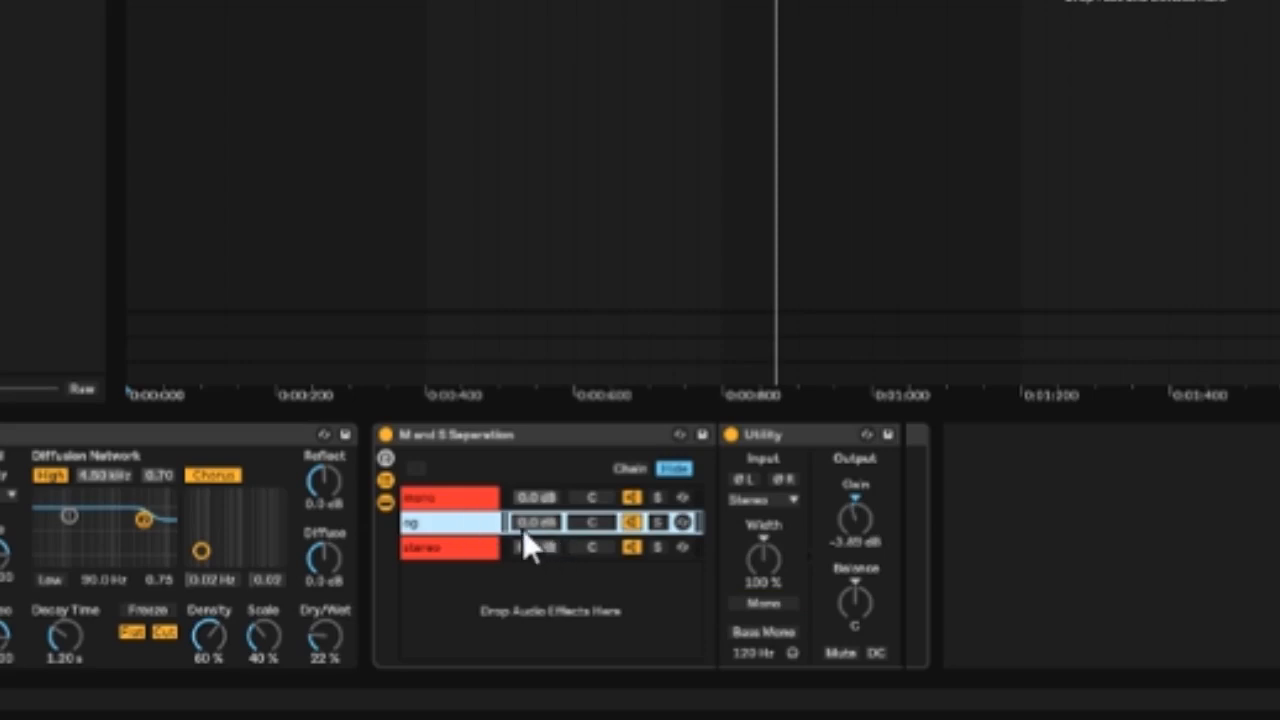
{"action": "left_click", "coordinate": [150, 548]}
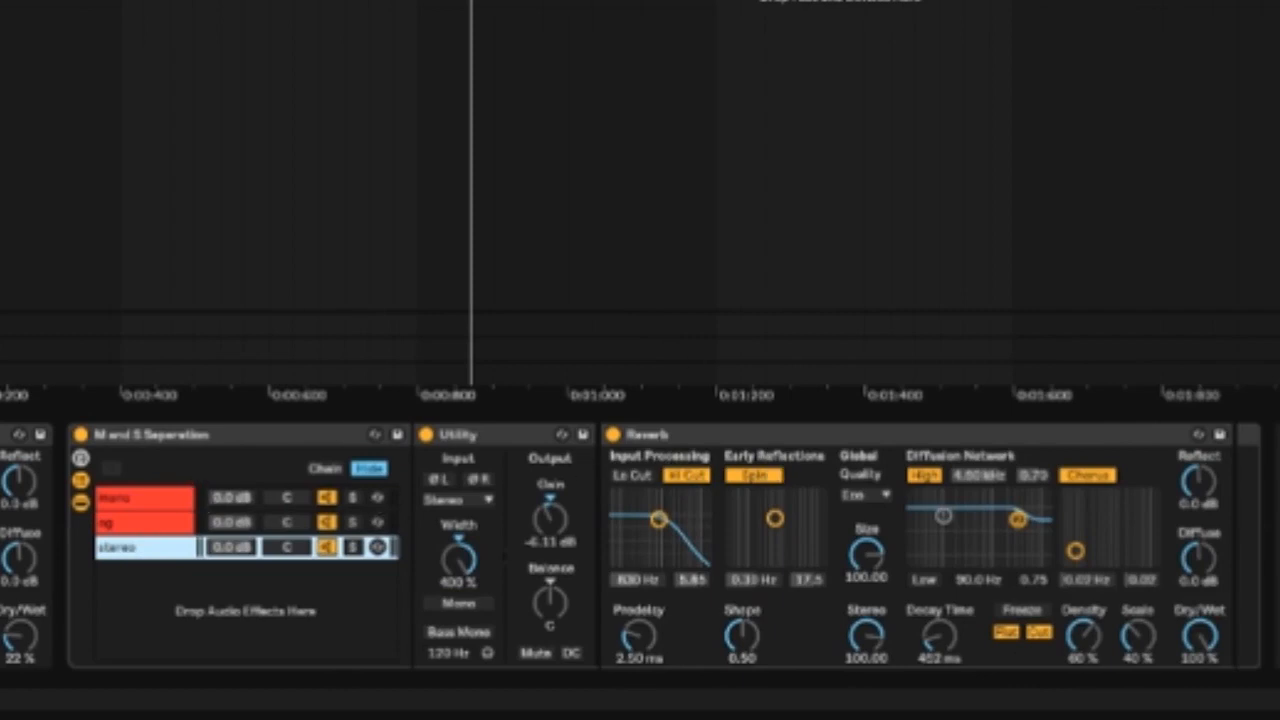
{"action": "left_click", "coordinate": [79, 436]}
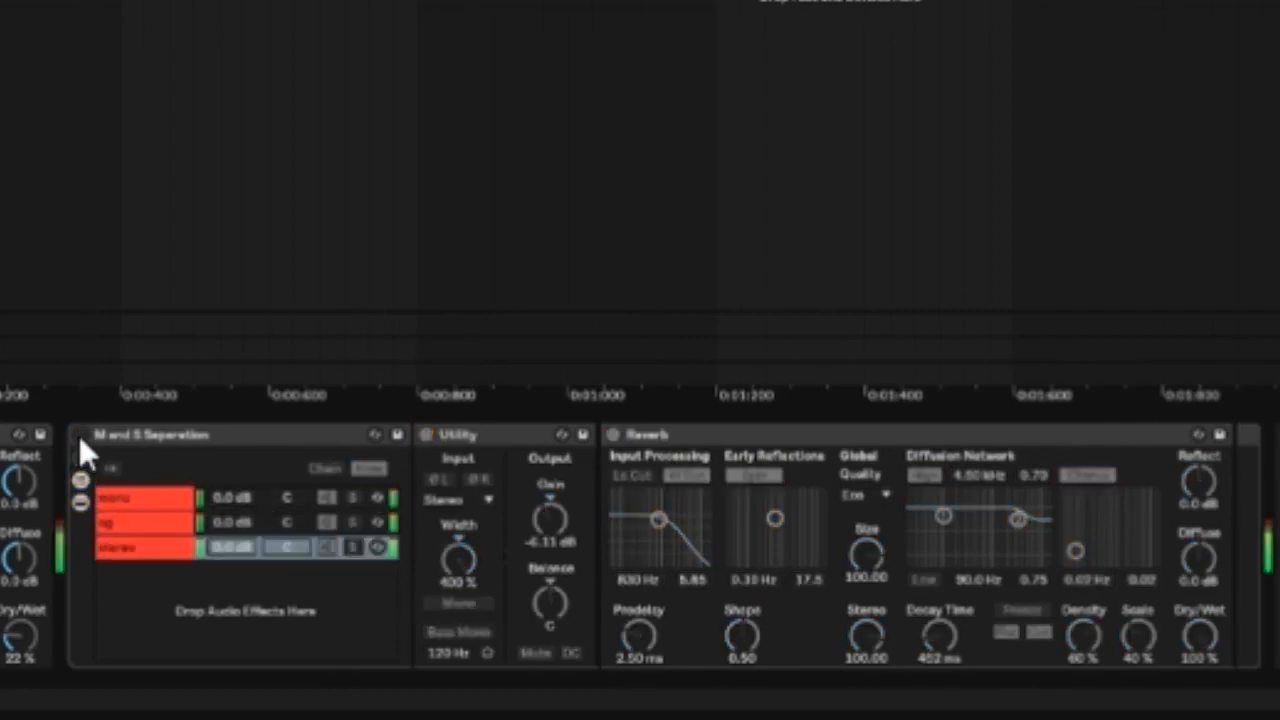
{"action": "left_click", "coordinate": [79, 436]}
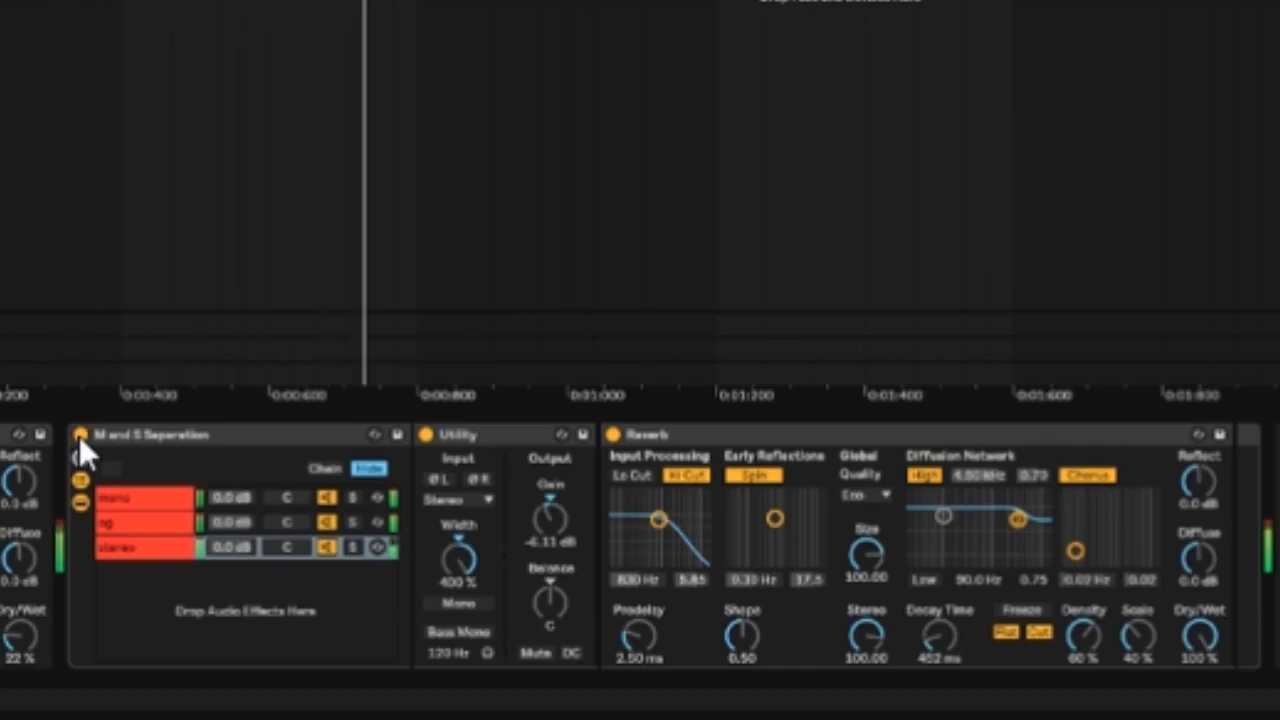
Audition the rack's stereo chain soloed while raising its chain volume to 6.0 dB, and end the solo.
{"action": "left_click", "coordinate": [328, 547]}
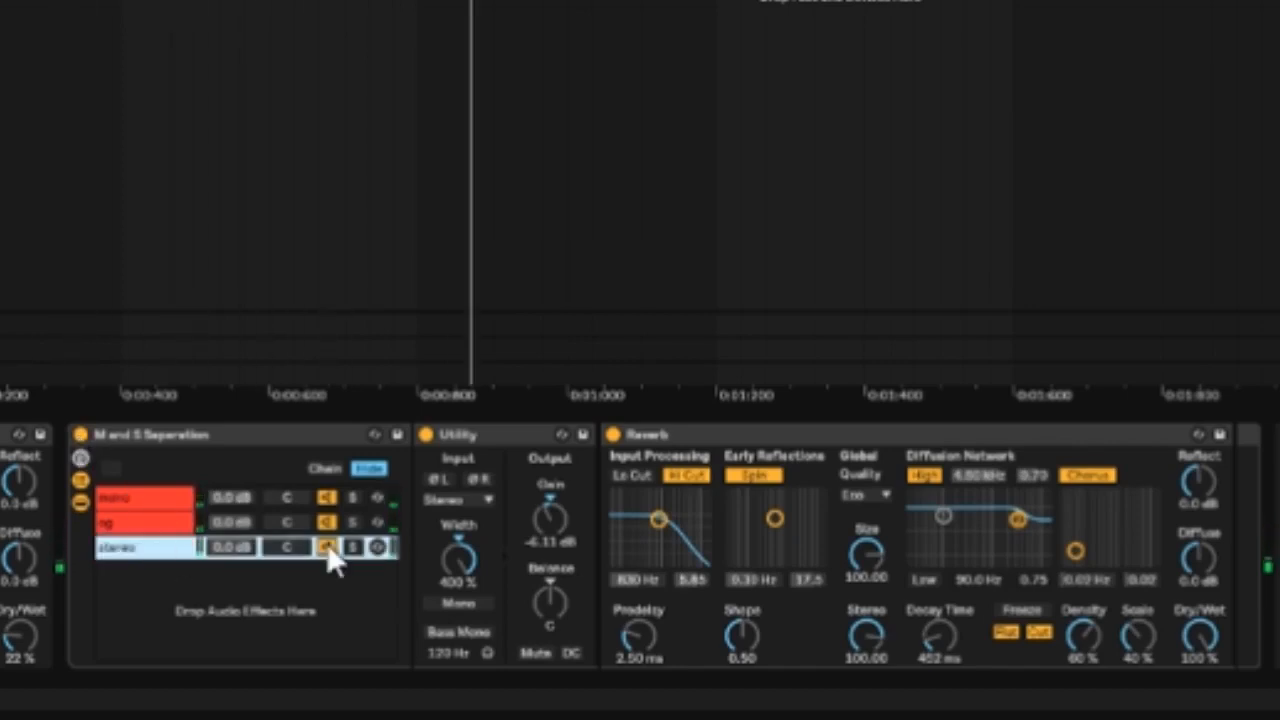
{"action": "key", "text": "space"}
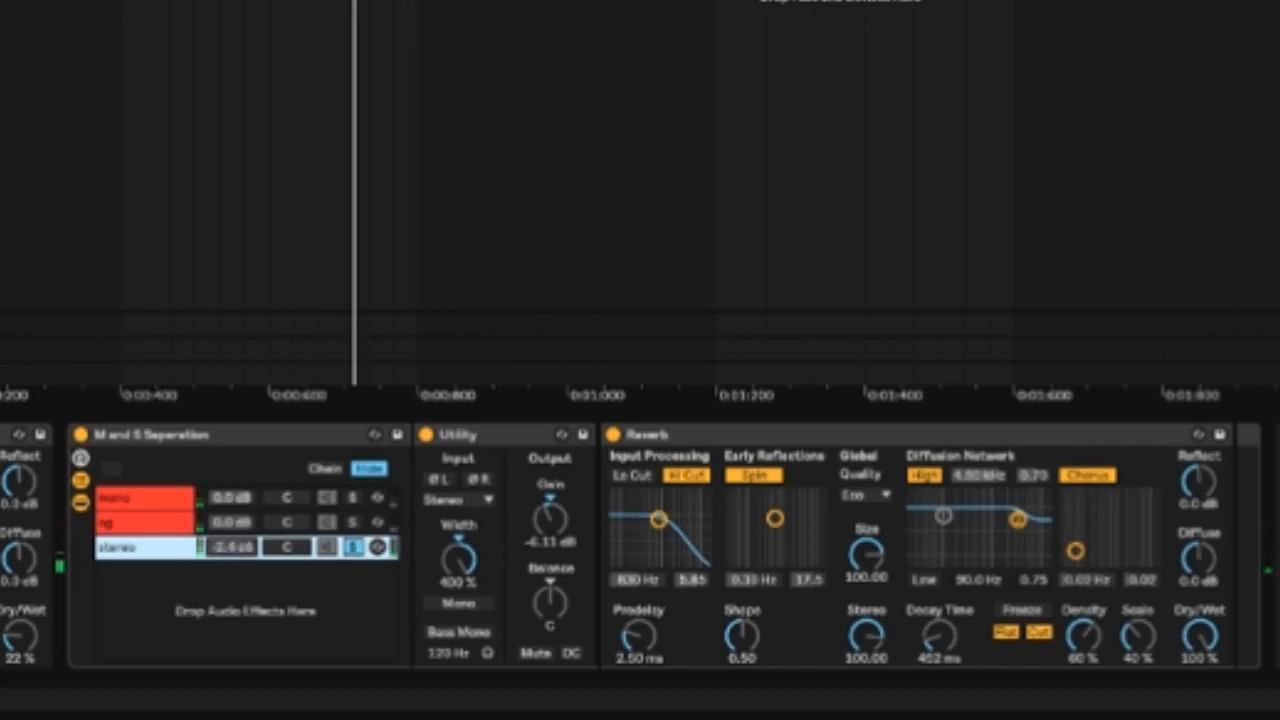
{"action": "left_click_drag", "start_coordinate": [229, 552], "coordinate": [235, 531]}
{"action": "key", "text": "space"}
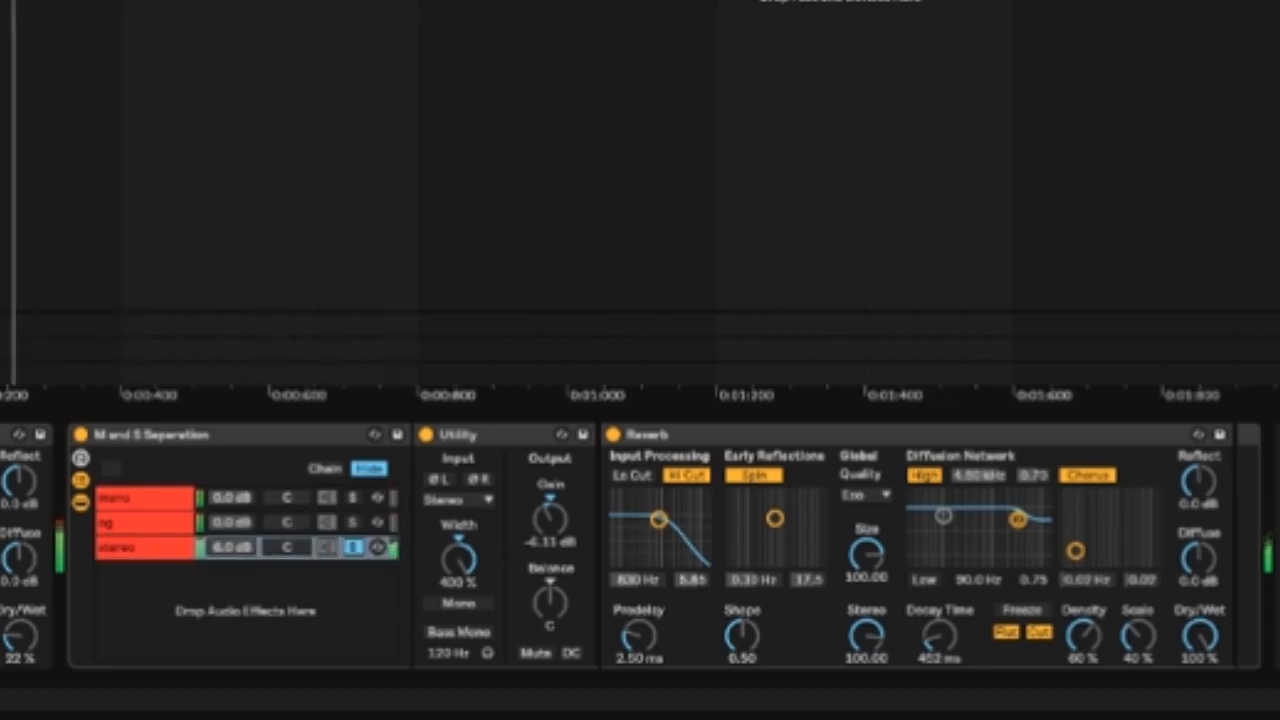
{"action": "key", "text": "space"}
{"action": "left_click", "coordinate": [373, 556]}
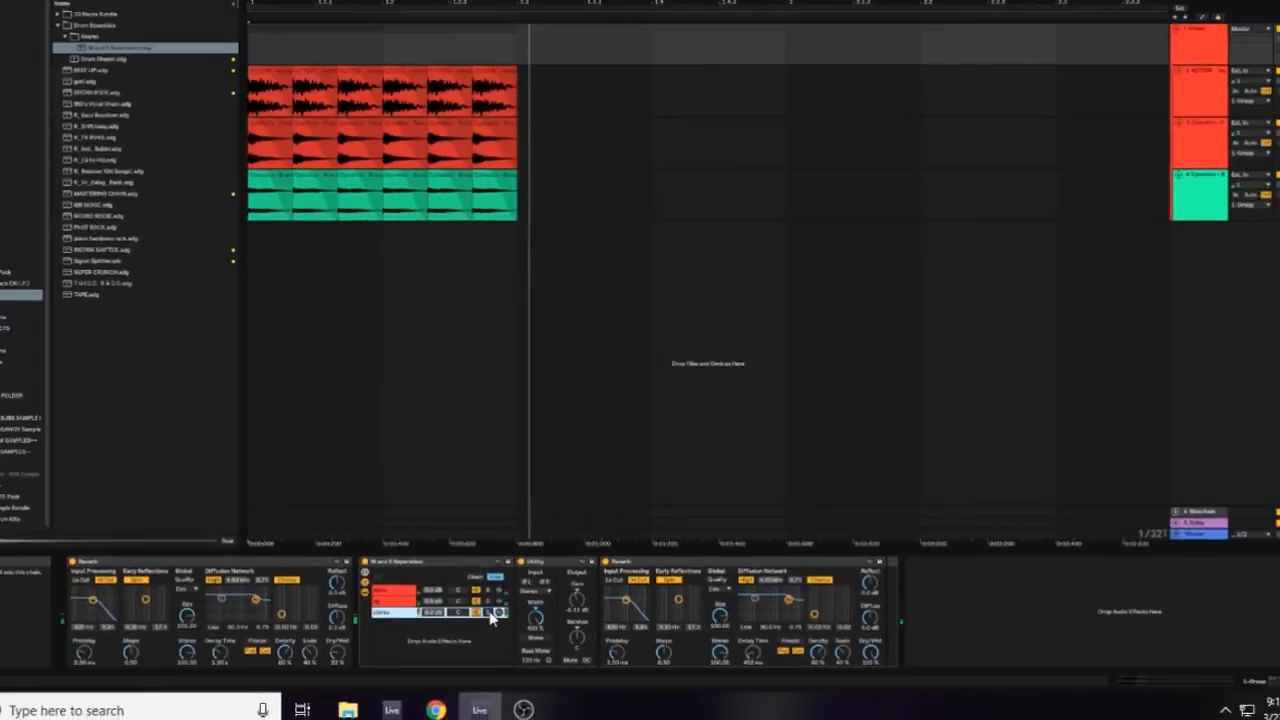
{"action": "key", "text": "space"}
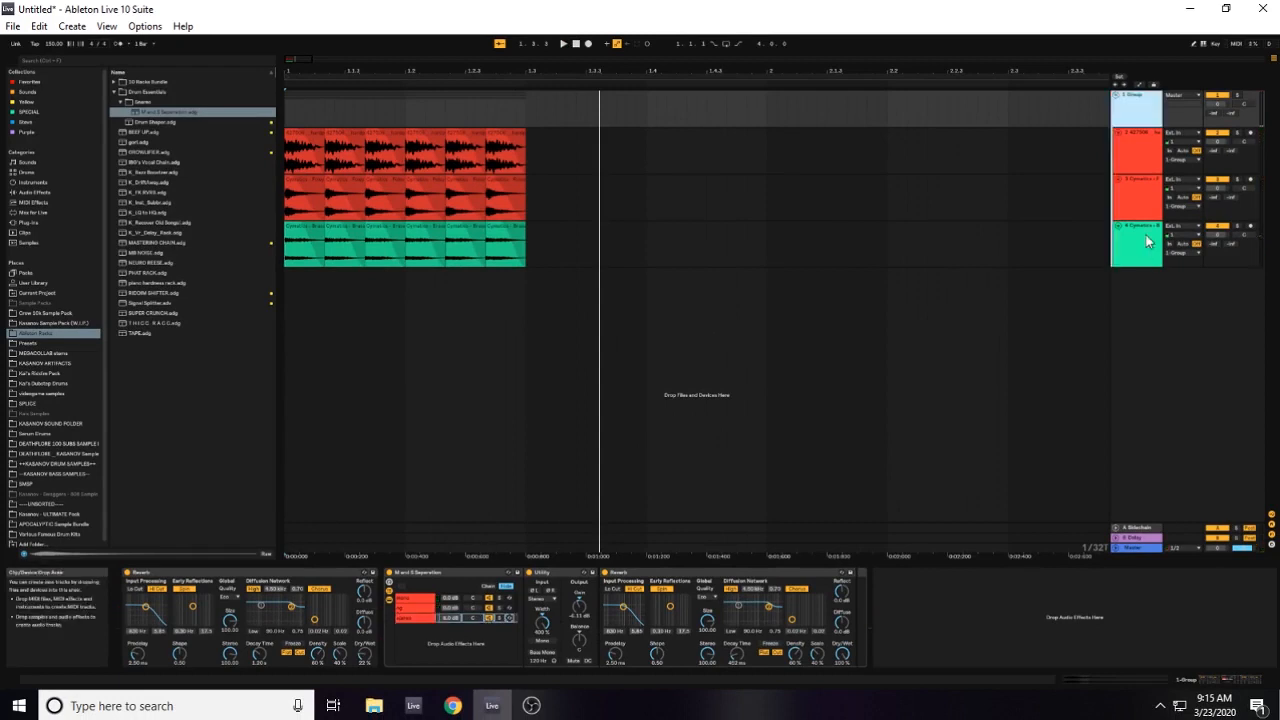
Play the kick and glass break tracks soloed in turn and leave the kick track soloed.
{"action": "left_click", "coordinate": [1230, 145]}
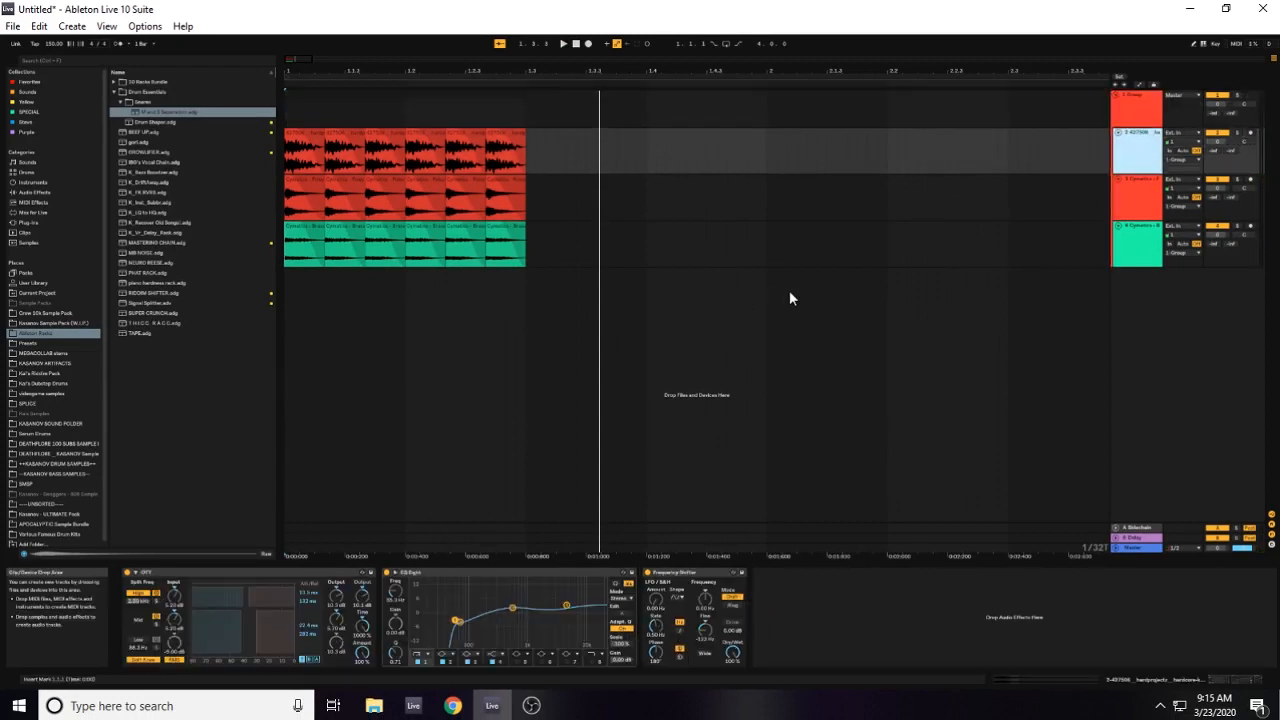
{"action": "left_click", "coordinate": [1237, 133]}
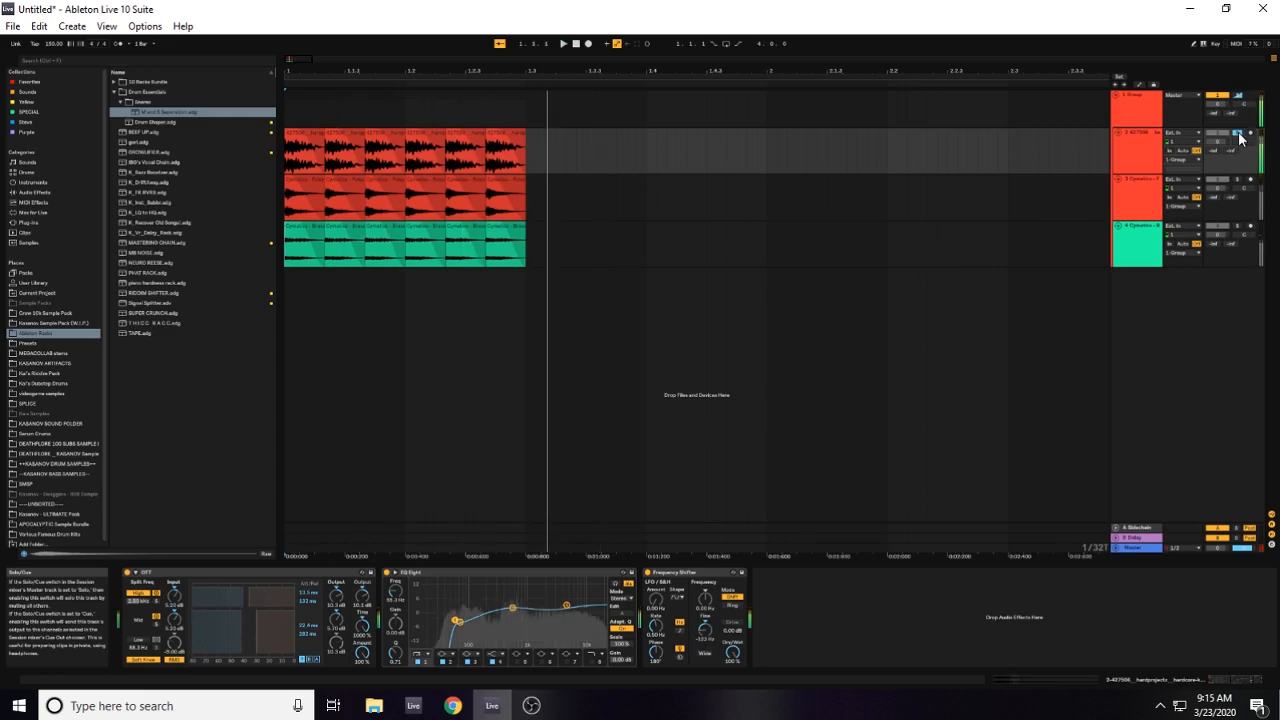
{"action": "left_click", "coordinate": [1237, 180]}
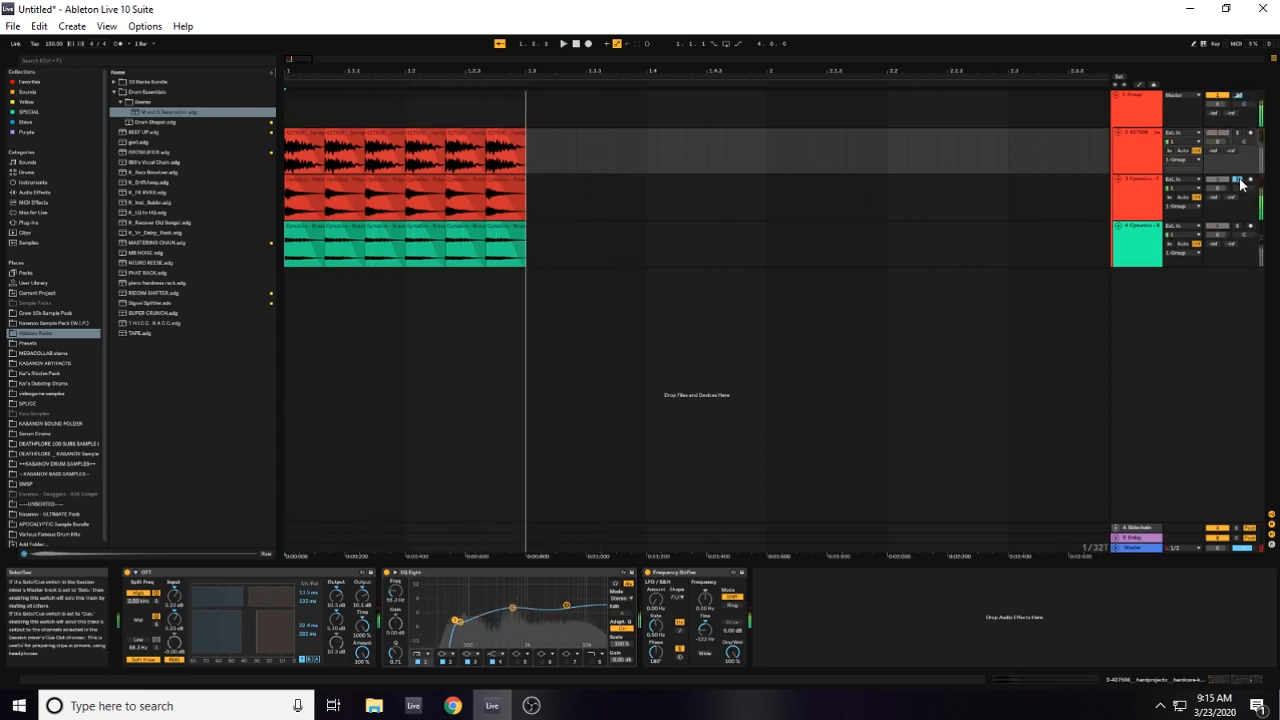
{"action": "left_click", "coordinate": [1240, 180]}
{"action": "left_click", "coordinate": [1239, 133]}
Insert the SerumFX plug-in ahead of OTT on the kick track and open its window.
{"action": "left_click", "coordinate": [1157, 147]}
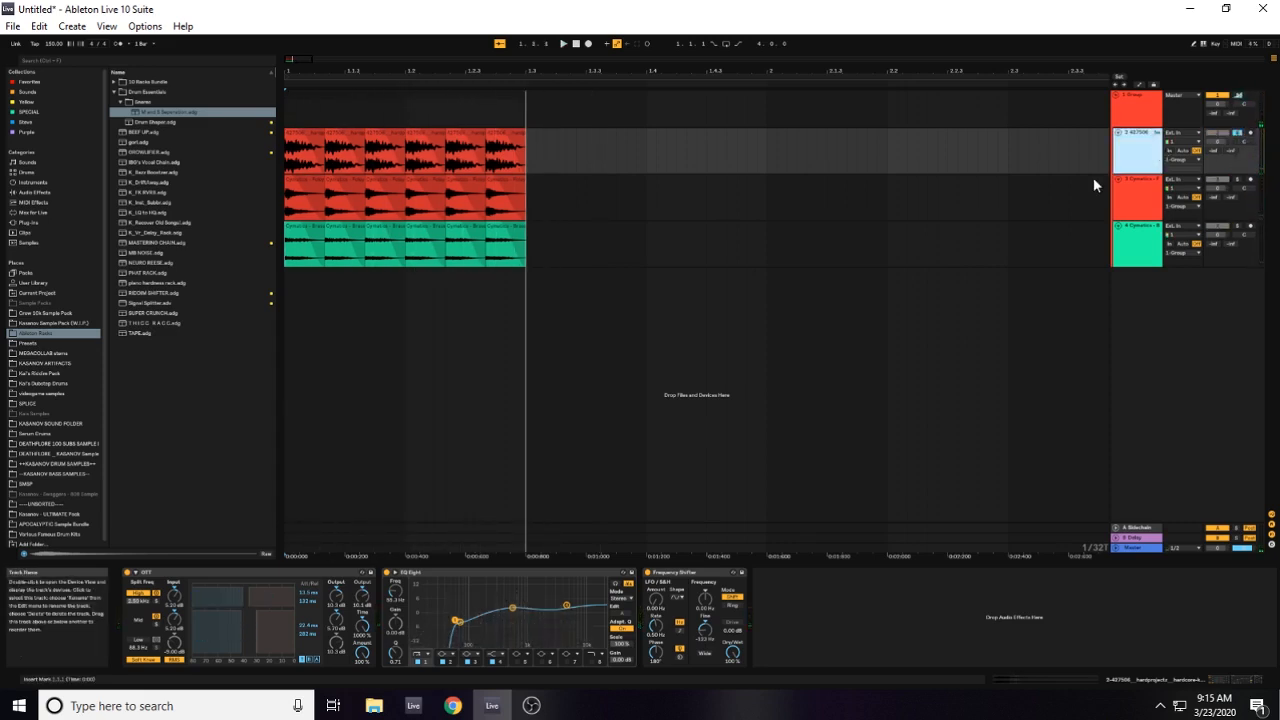
{"action": "left_click", "coordinate": [38, 222]}
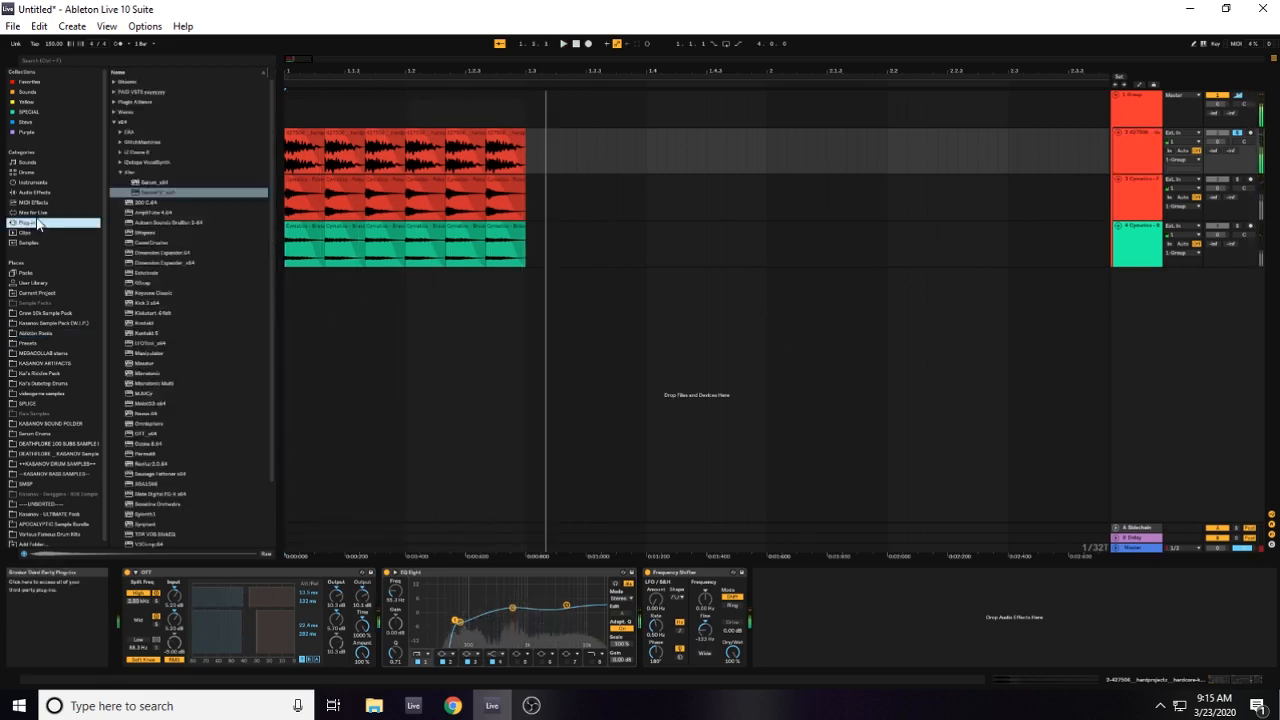
{"action": "left_click_drag", "start_coordinate": [155, 192], "coordinate": [147, 583]}
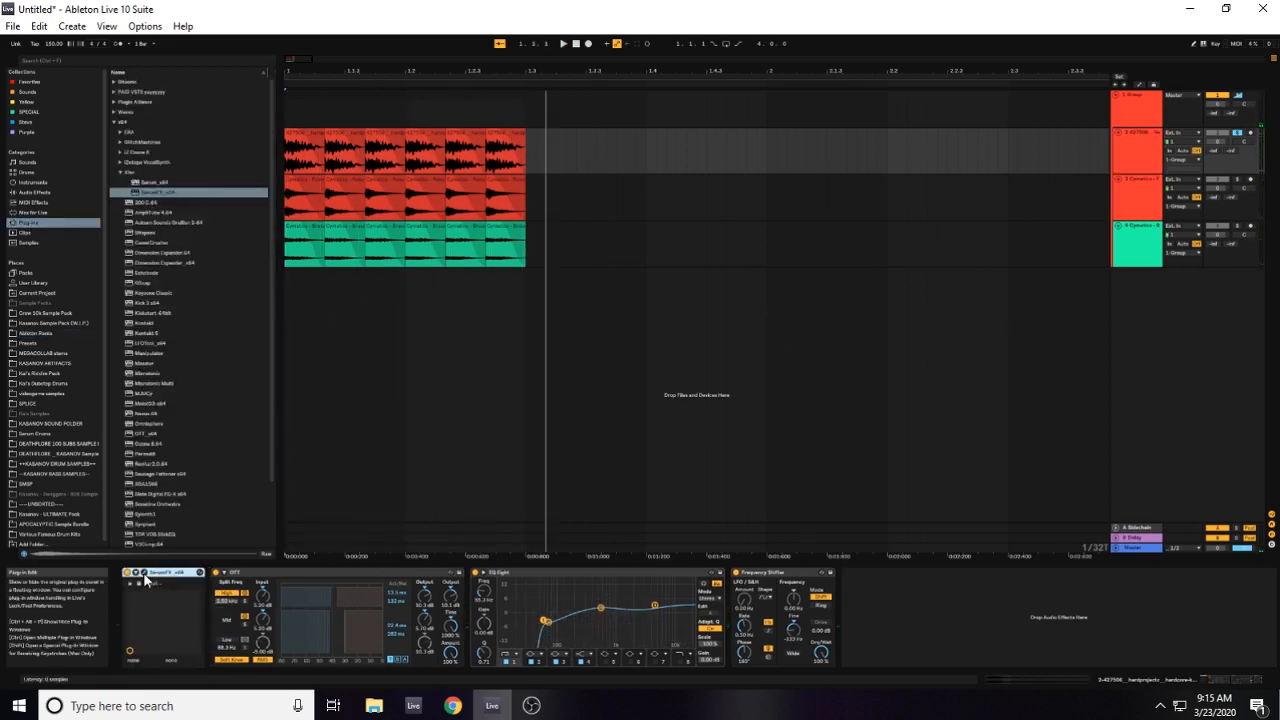
{"action": "left_click_drag", "start_coordinate": [317, 96], "coordinate": [387, 62]}
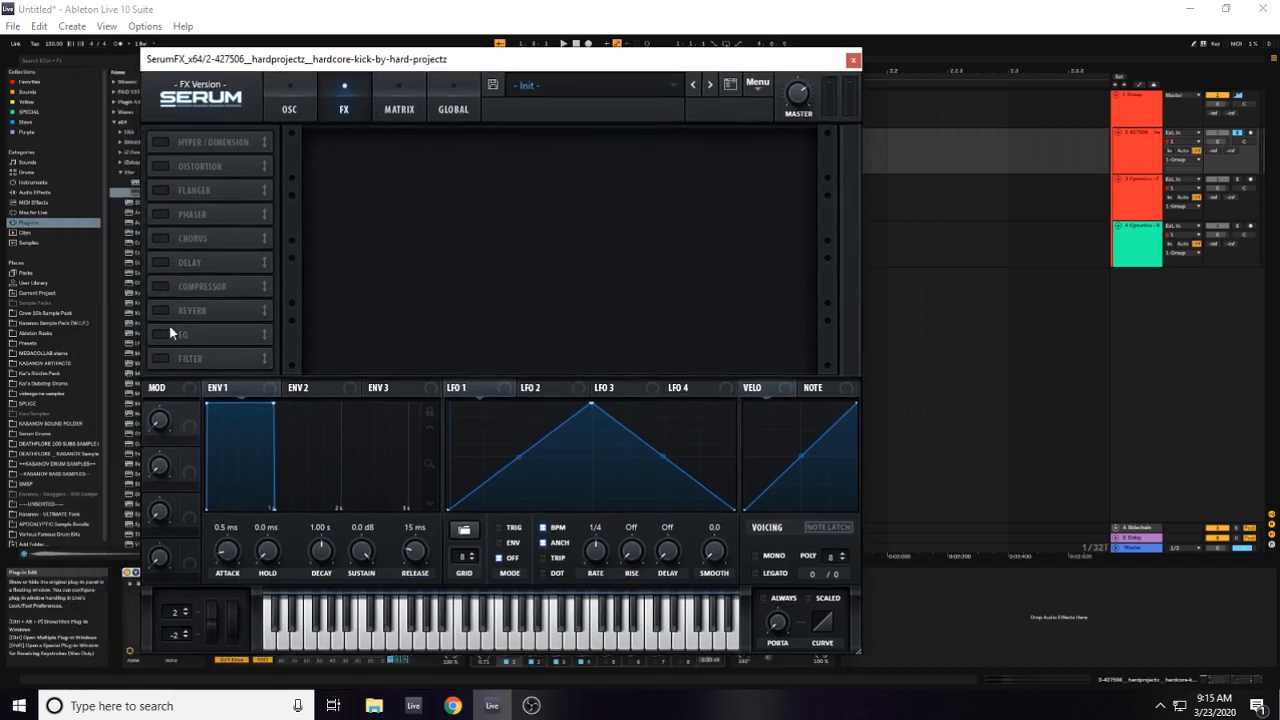
Enable the SerumFX filter with the Combs type, play the kick through it and close the plug-in window.
{"action": "left_click", "coordinate": [160, 358]}
{"action": "left_click", "coordinate": [413, 157]}
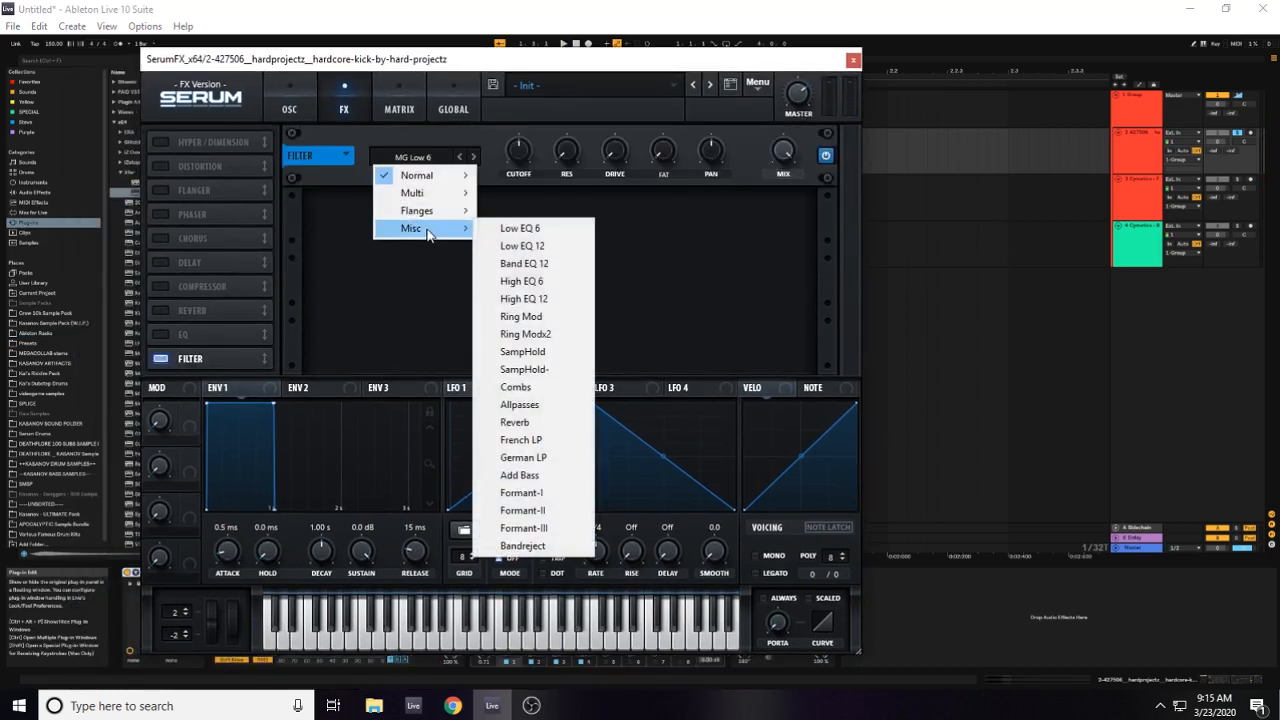
{"action": "mouse_move", "coordinate": [466, 230]}
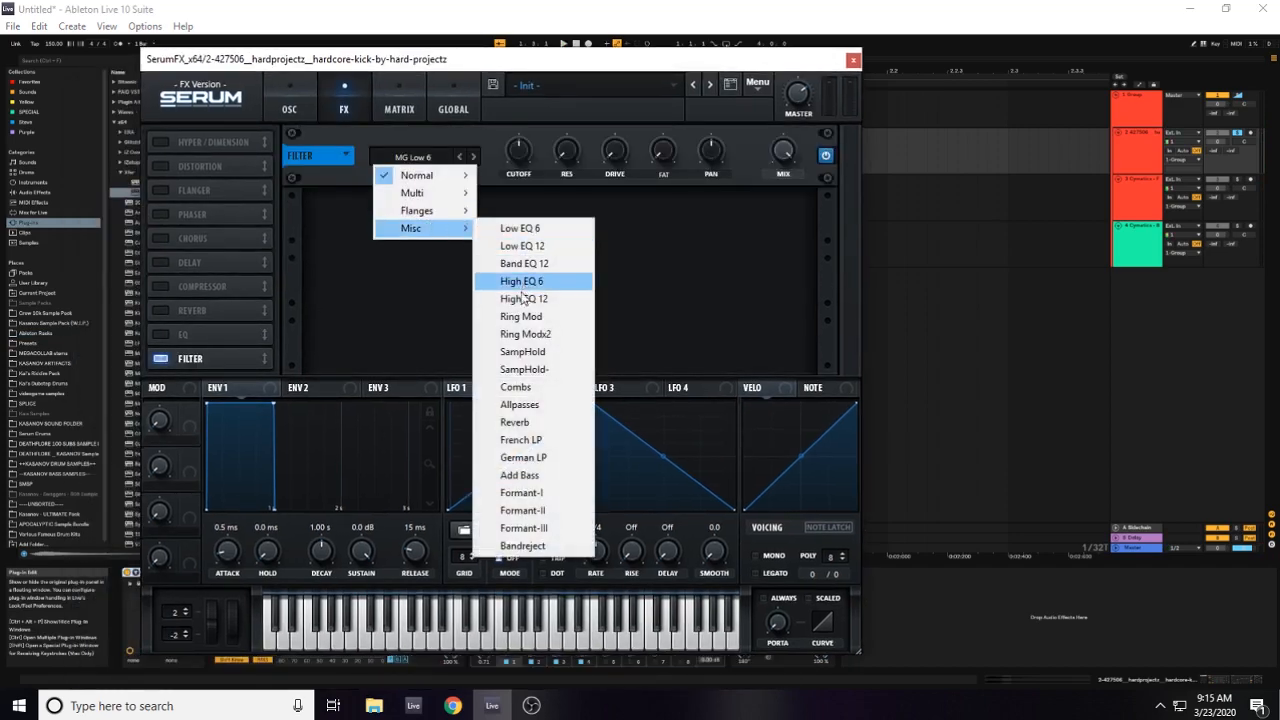
{"action": "left_click", "coordinate": [518, 388]}
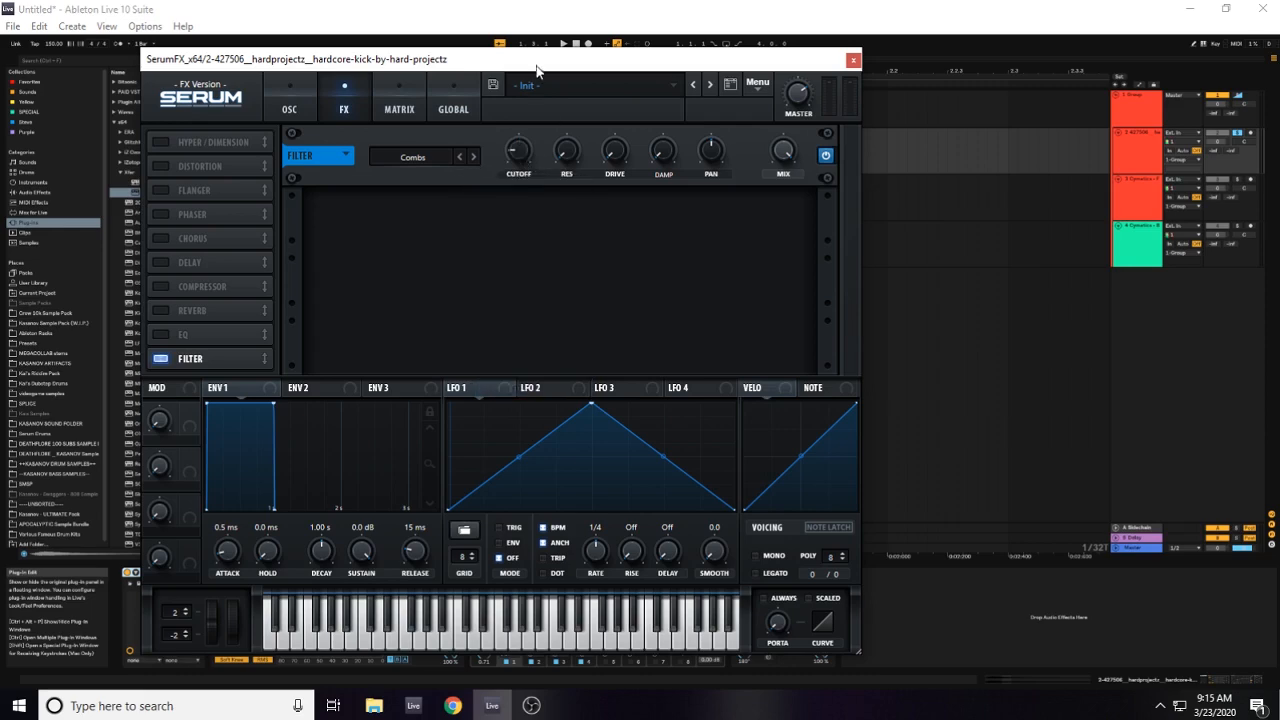
{"action": "left_click_drag", "start_coordinate": [540, 64], "coordinate": [823, 87]}
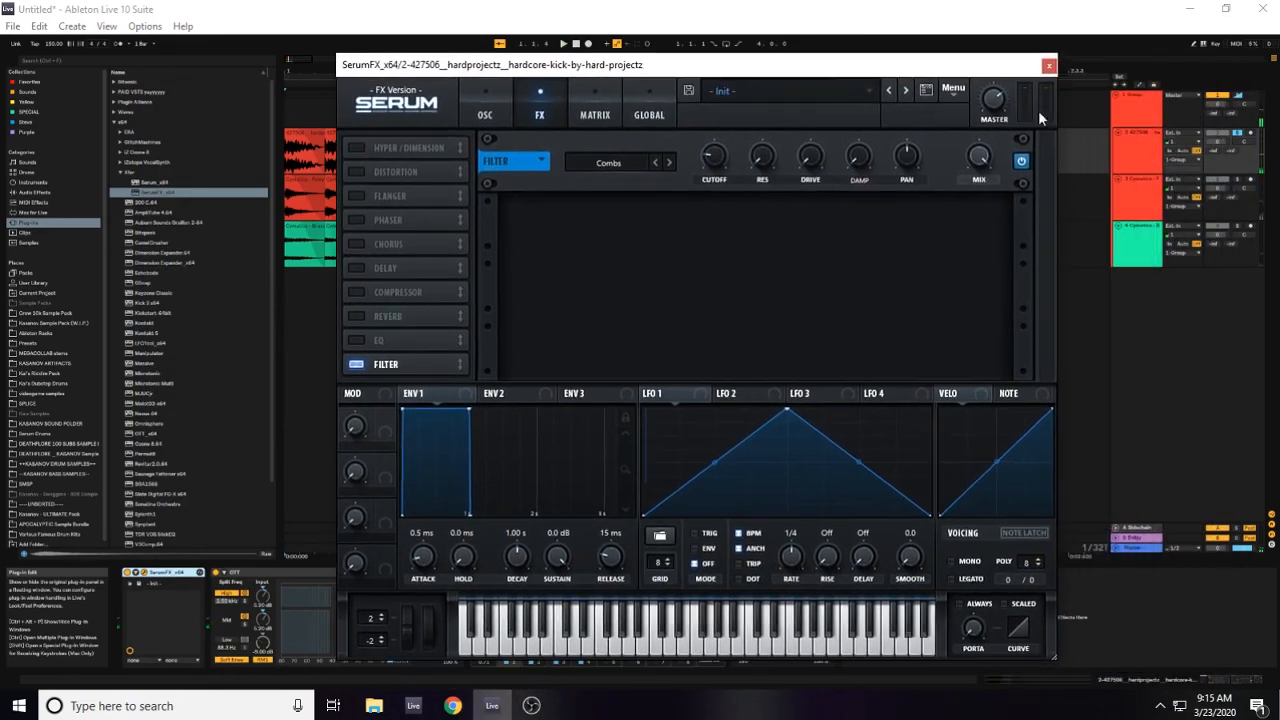
{"action": "key", "text": "space"}
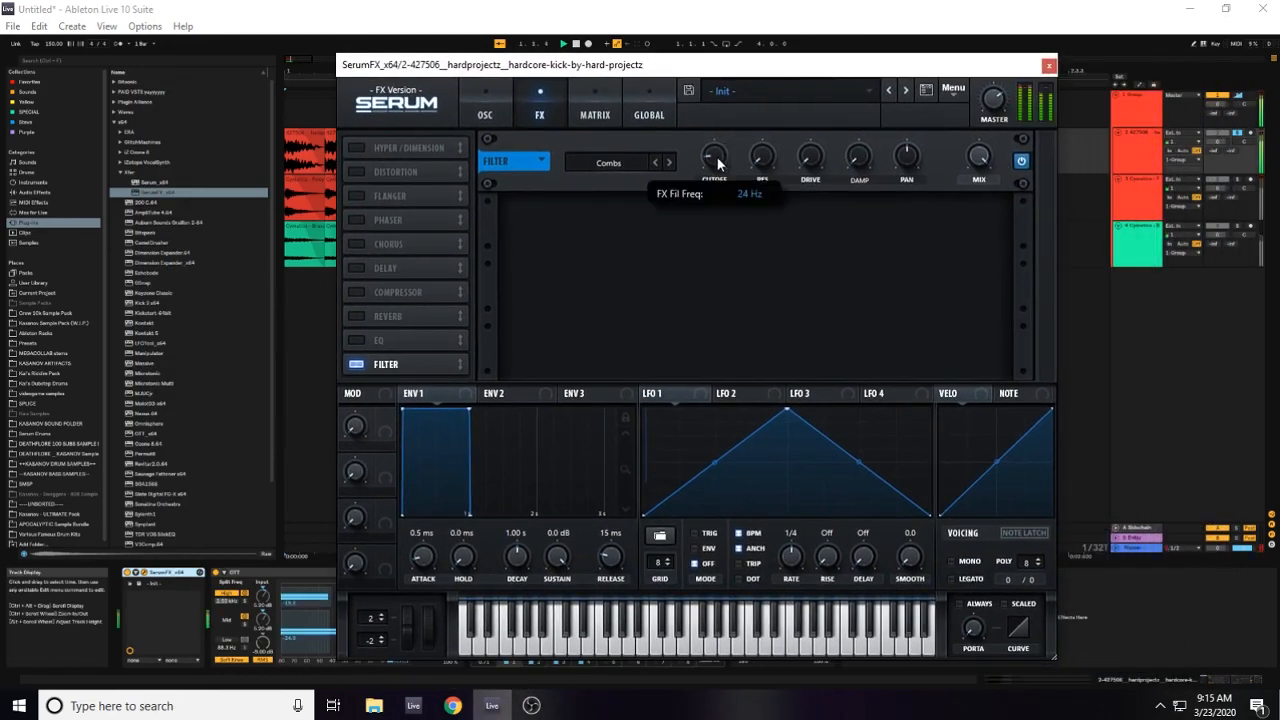
{"action": "left_click", "coordinate": [1048, 65]}
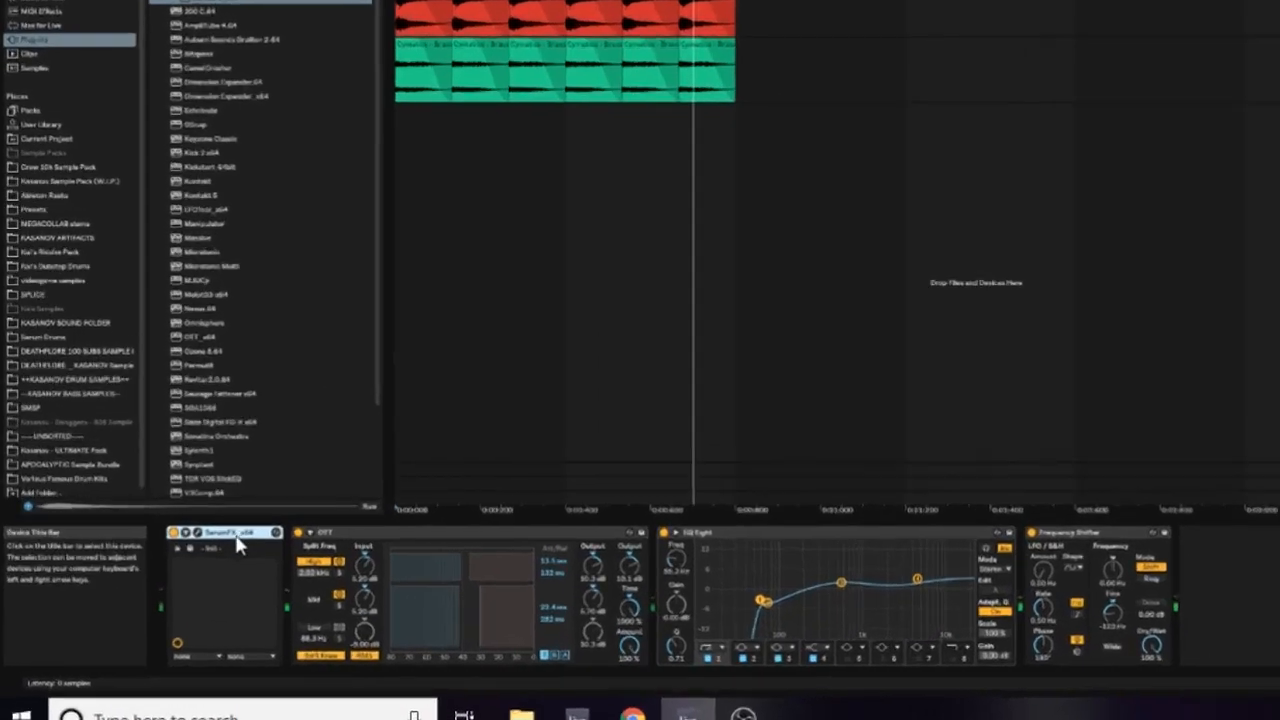
{"action": "right_click", "coordinate": [160, 572]}
{"action": "left_click", "coordinate": [192, 638]}
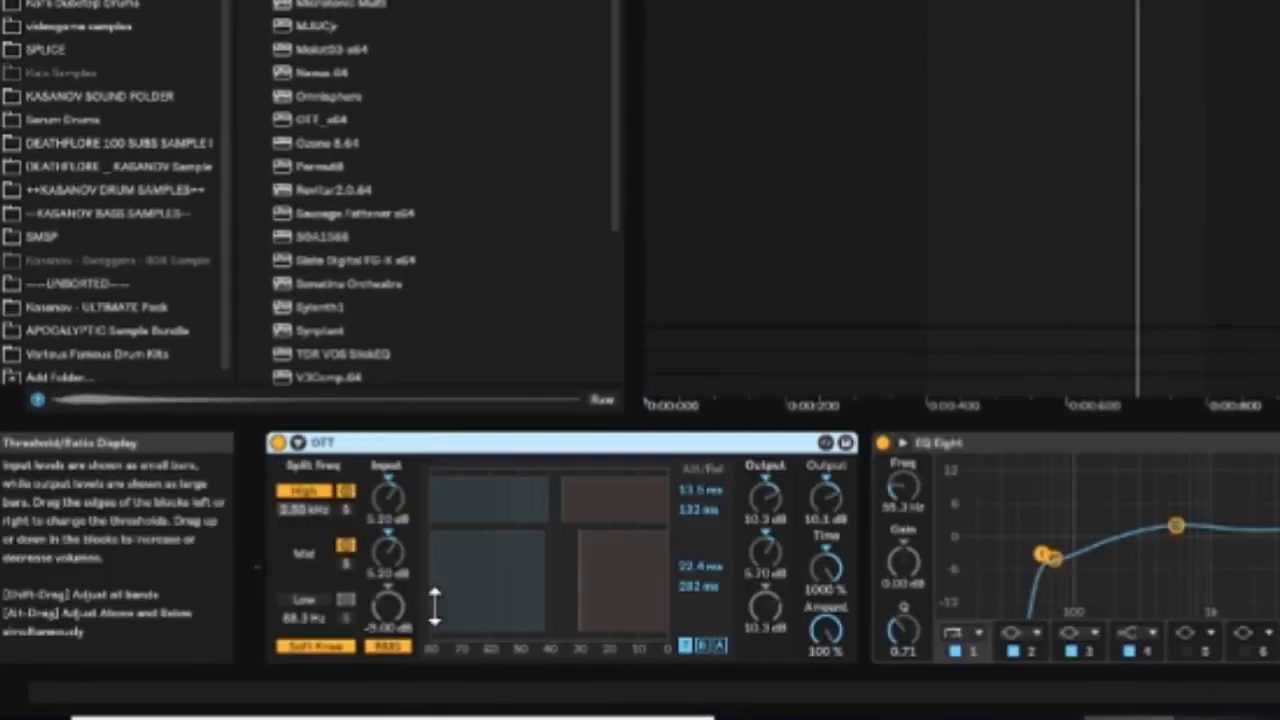
{"action": "key", "text": "ctrl+z"}
Group SerumFX into an Audio Effect Rack, show its chain list and duplicate the chain.
{"action": "right_click", "coordinate": [349, 445]}
{"action": "left_click", "coordinate": [404, 611]}
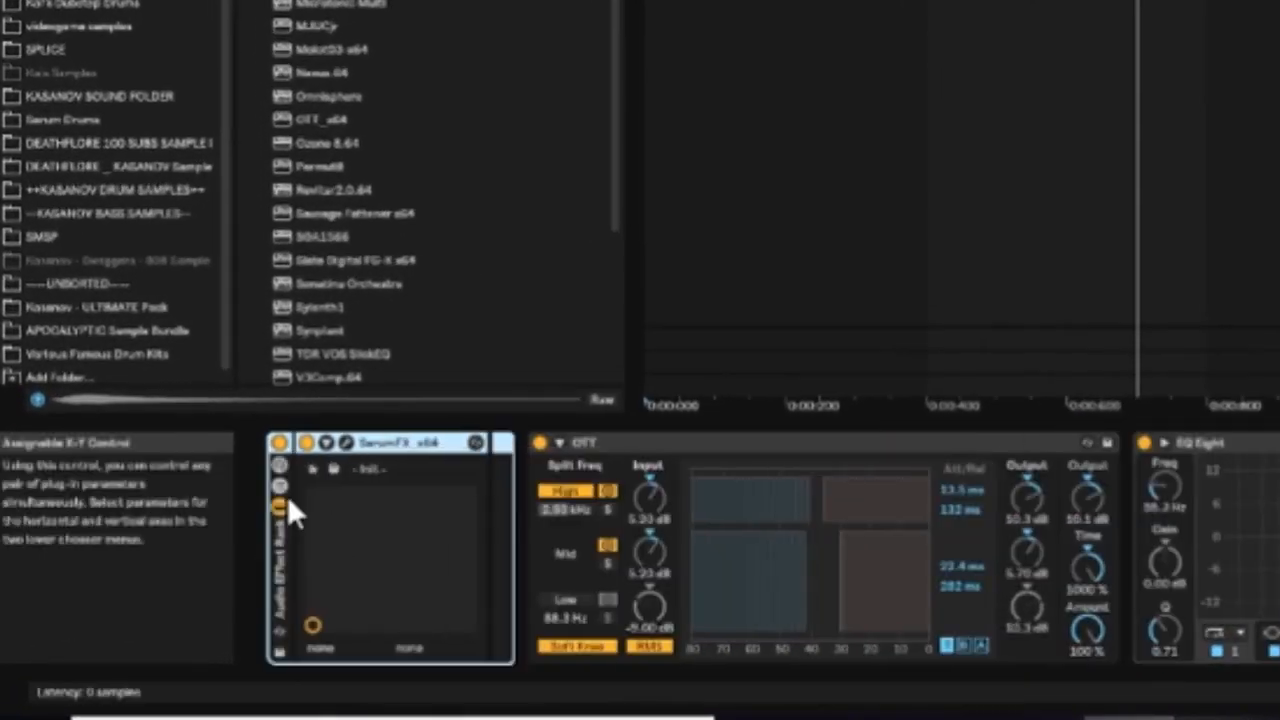
{"action": "left_click", "coordinate": [281, 487]}
{"action": "left_click", "coordinate": [317, 503]}
{"action": "key", "text": "ctrl+d"}
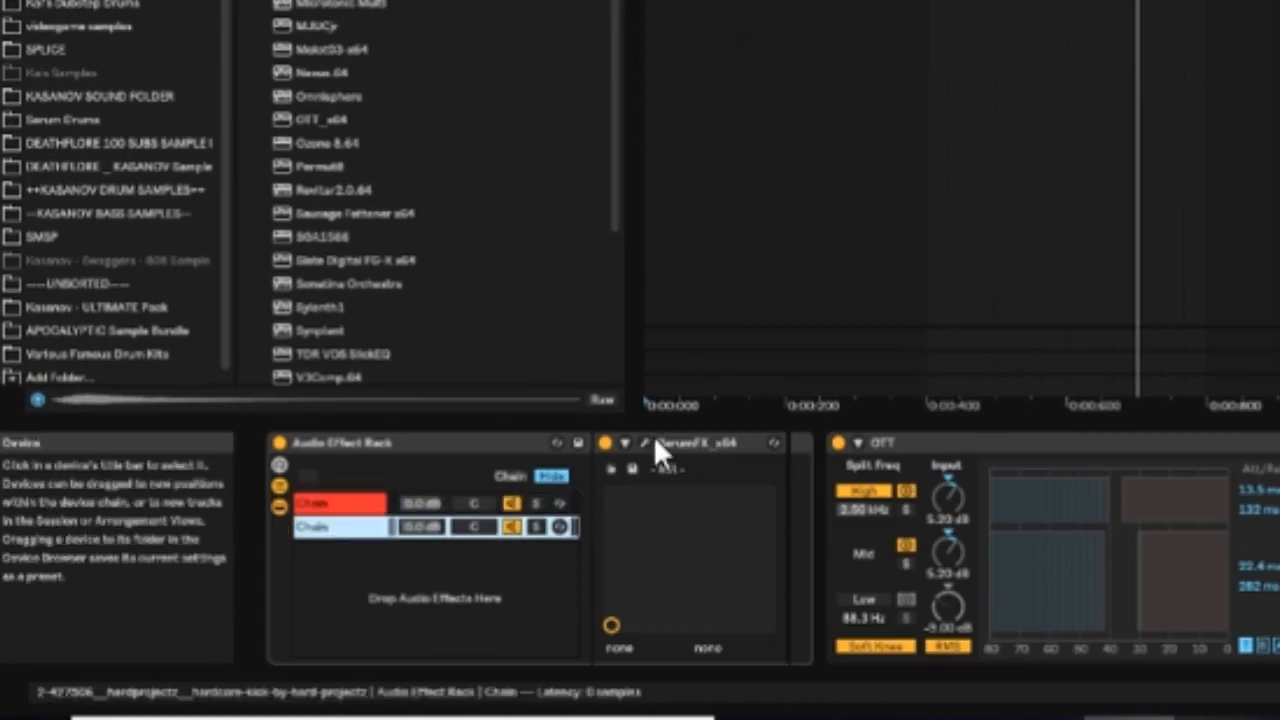
Delete SerumFX from the rack's second chain and compare the contents of the two chains.
{"action": "left_click", "coordinate": [651, 443]}
{"action": "left_click", "coordinate": [347, 499]}
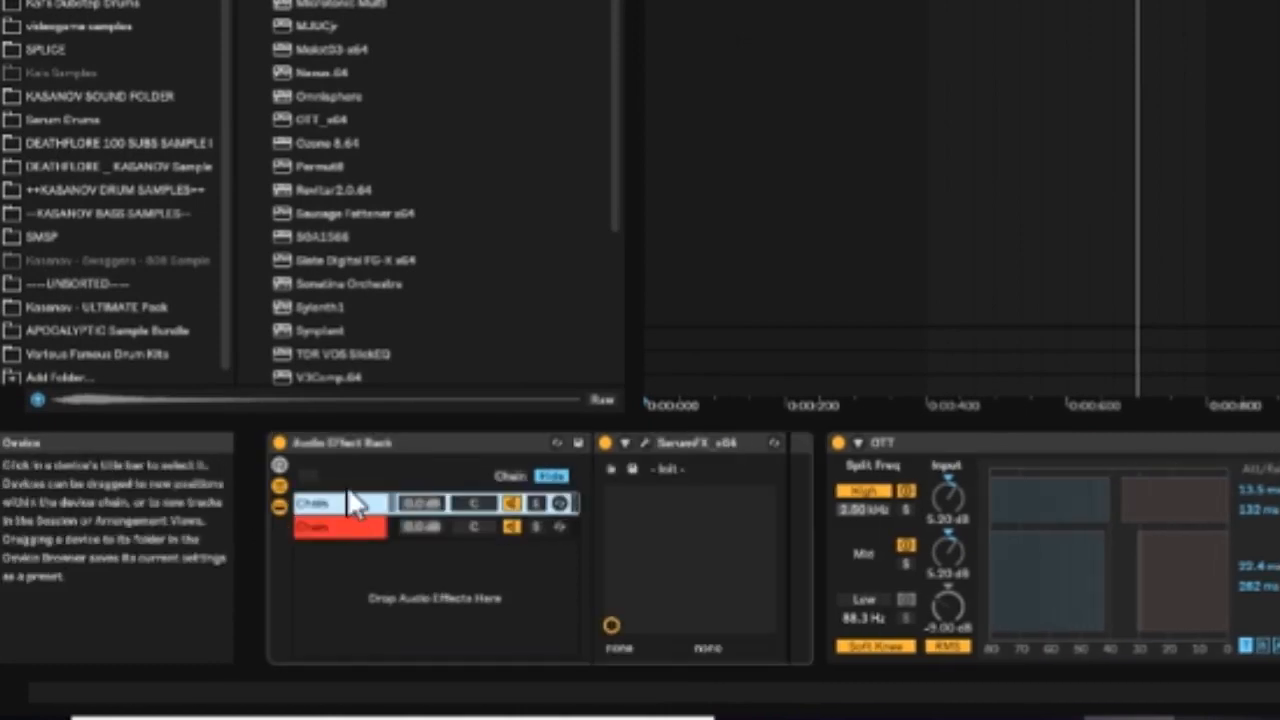
{"action": "left_click", "coordinate": [347, 522]}
{"action": "left_click", "coordinate": [346, 503]}
{"action": "left_click", "coordinate": [345, 520]}
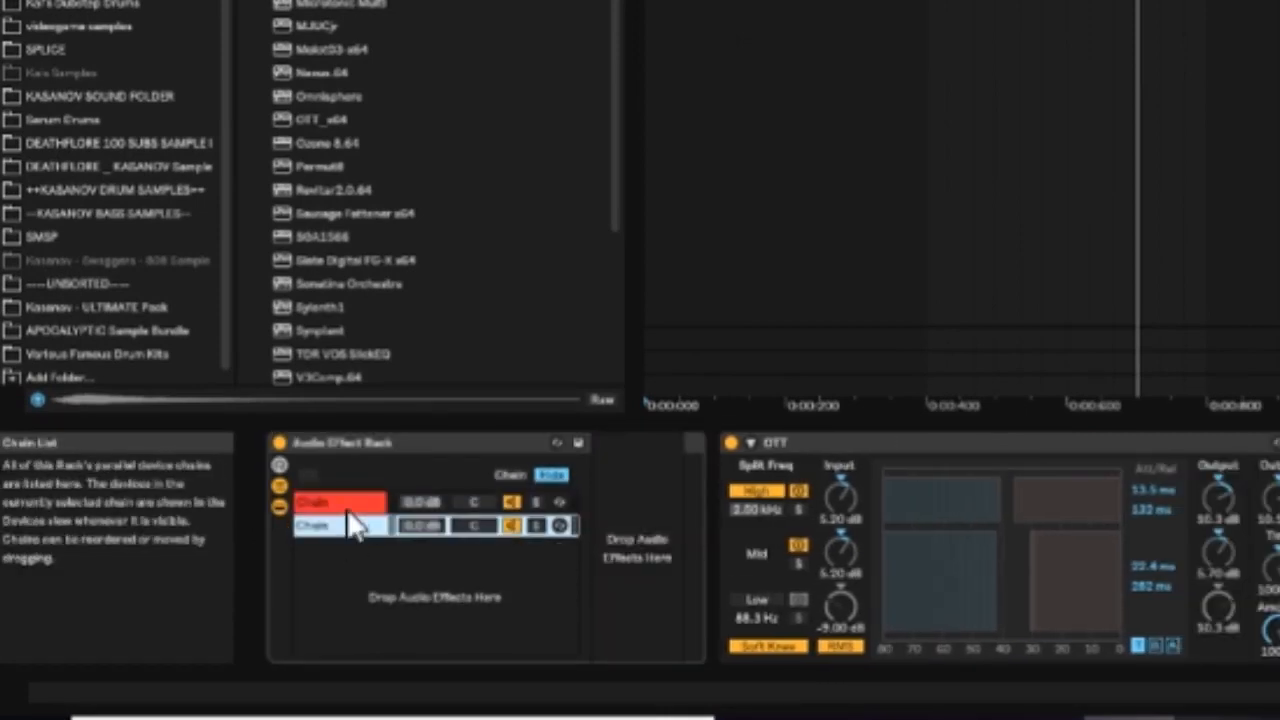
Compare the dry and SerumFX chains of the kick's rack by soloing them and playing the two together.
{"action": "left_click", "coordinate": [540, 525]}
{"action": "left_click", "coordinate": [536, 502]}
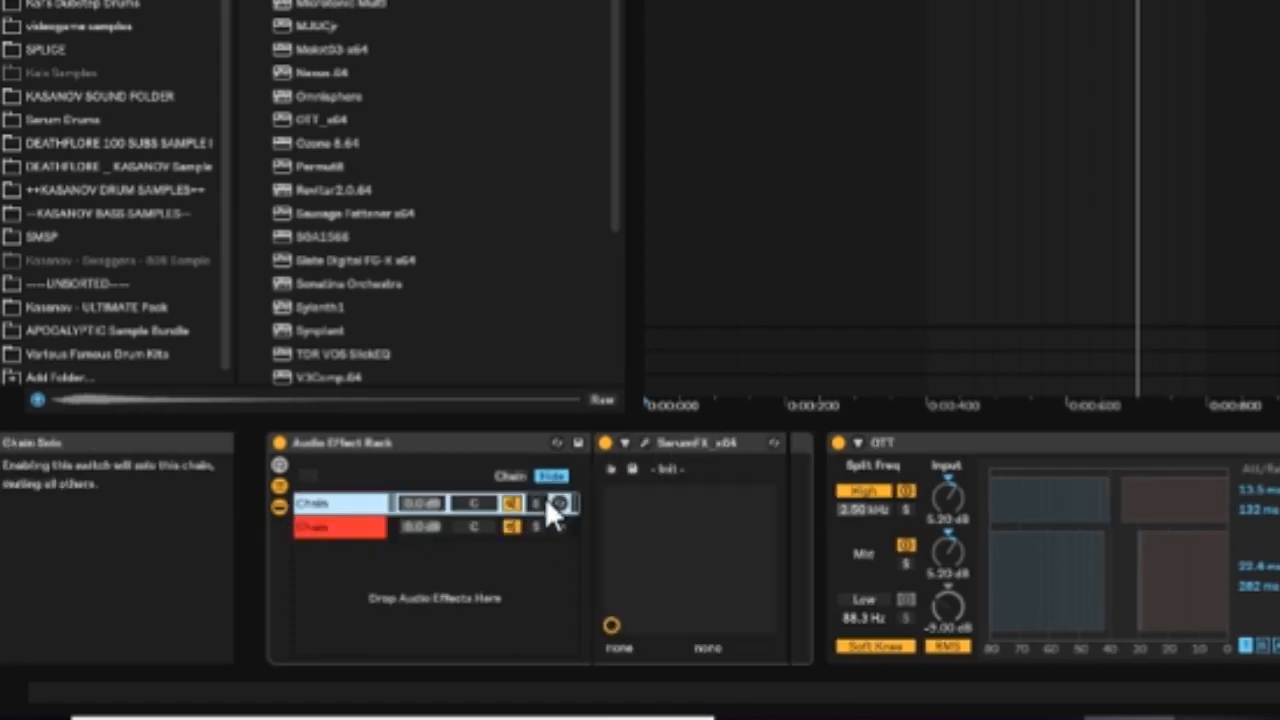
{"action": "key", "text": "space"}
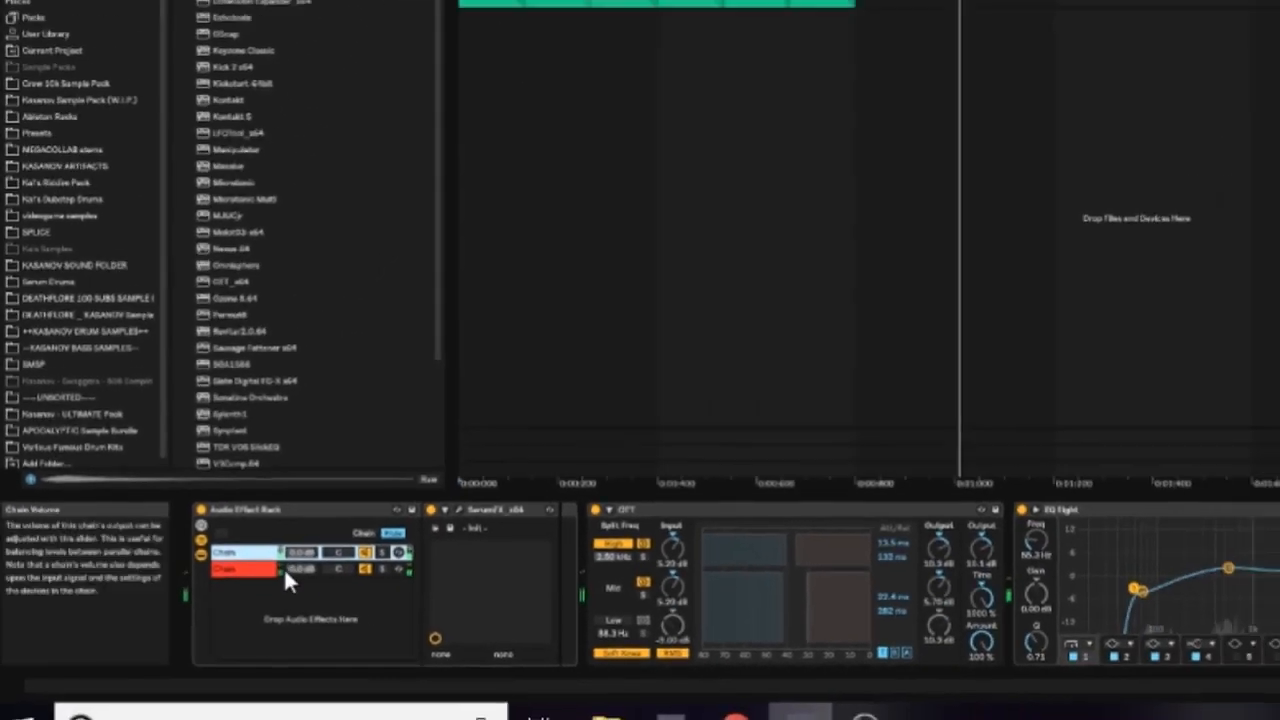
{"action": "left_click", "coordinate": [409, 531]}
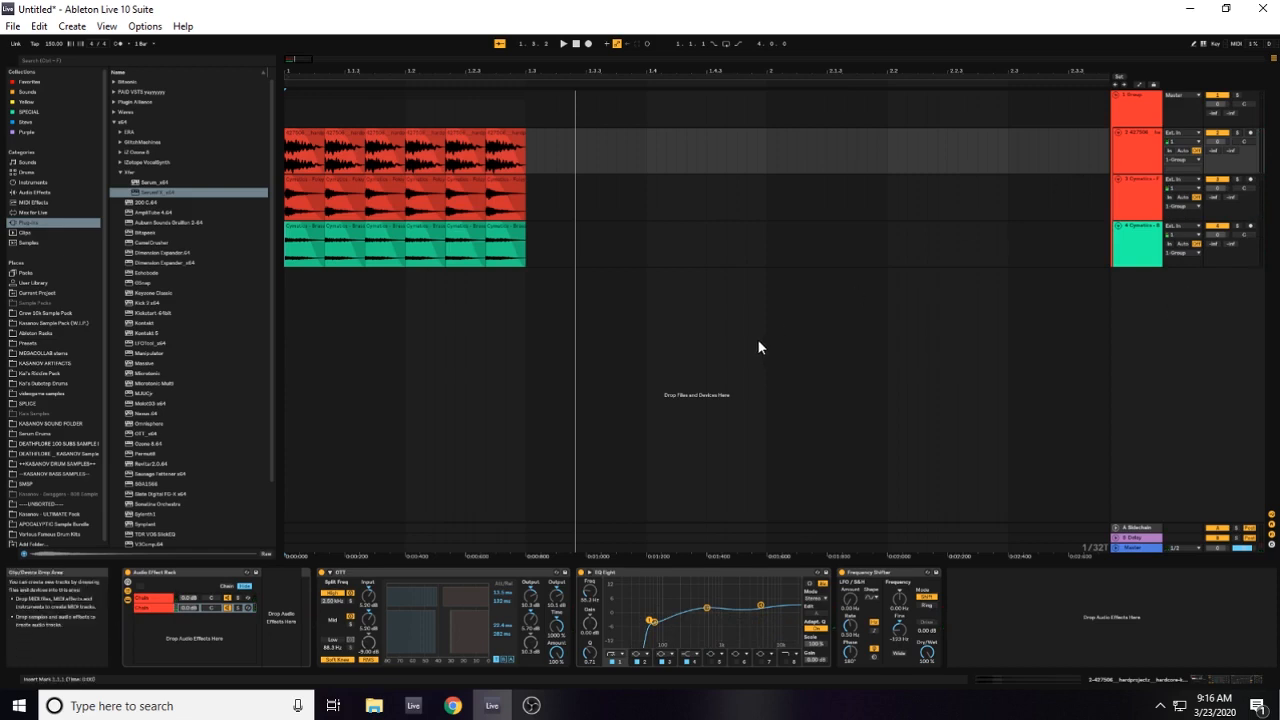
Duplicate the brass track and delete all clips from the copy, leaving an empty audio track in the group.
{"action": "left_click", "coordinate": [1128, 257]}
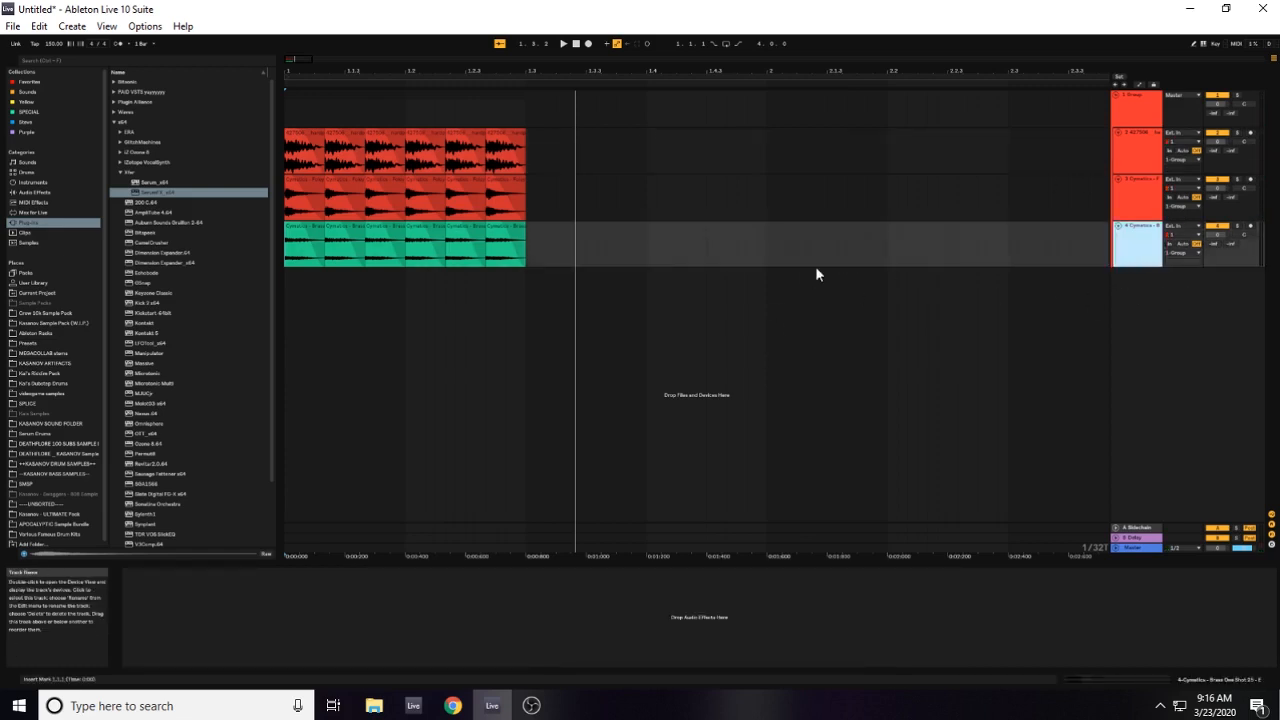
{"action": "key", "text": "ctrl+d"}
{"action": "mouse_move", "coordinate": [597, 292]}
{"action": "left_mouse_down"}
{"action": "mouse_move", "coordinate": [401, 310]}
{"action": "mouse_move", "coordinate": [286, 304]}
{"action": "left_mouse_up"}
{"action": "key", "text": "Delete"}
{"action": "left_click", "coordinate": [293, 307]}
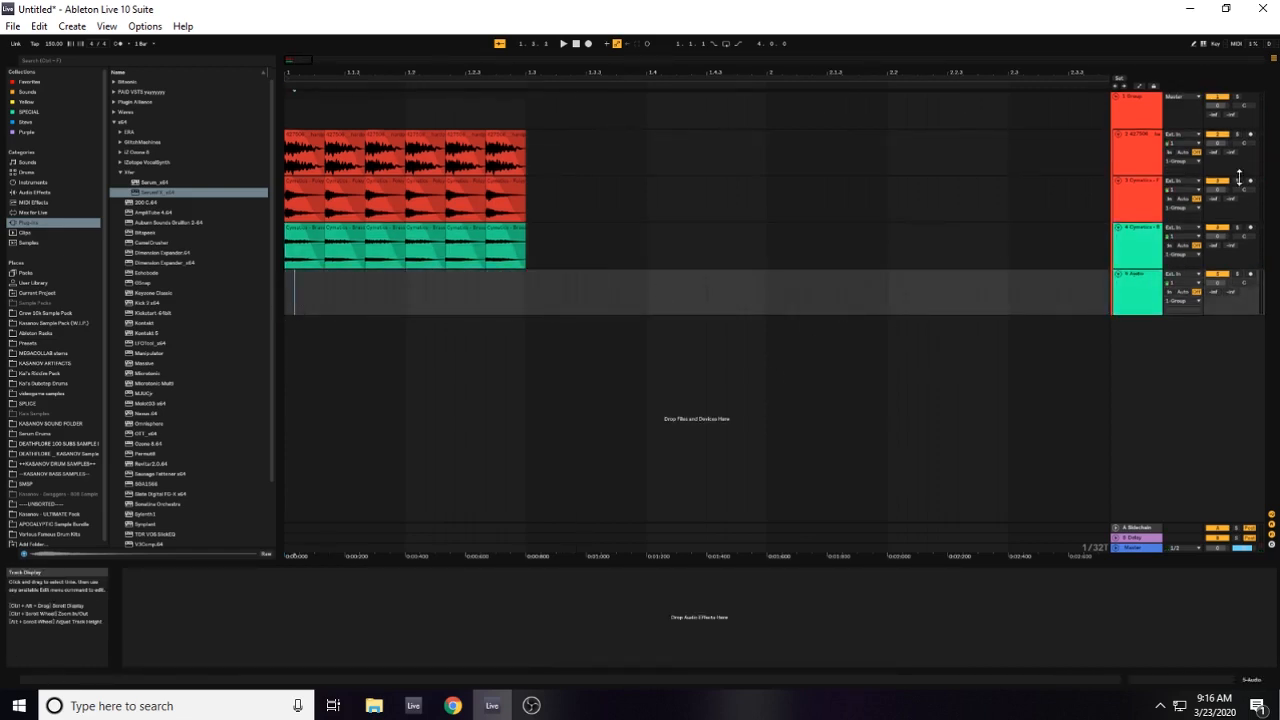
Add EQ Eight at the end of the group's effect chain and set a low cut at about 100 Hz.
{"action": "left_click", "coordinate": [1126, 124]}
{"action": "left_click", "coordinate": [35, 195]}
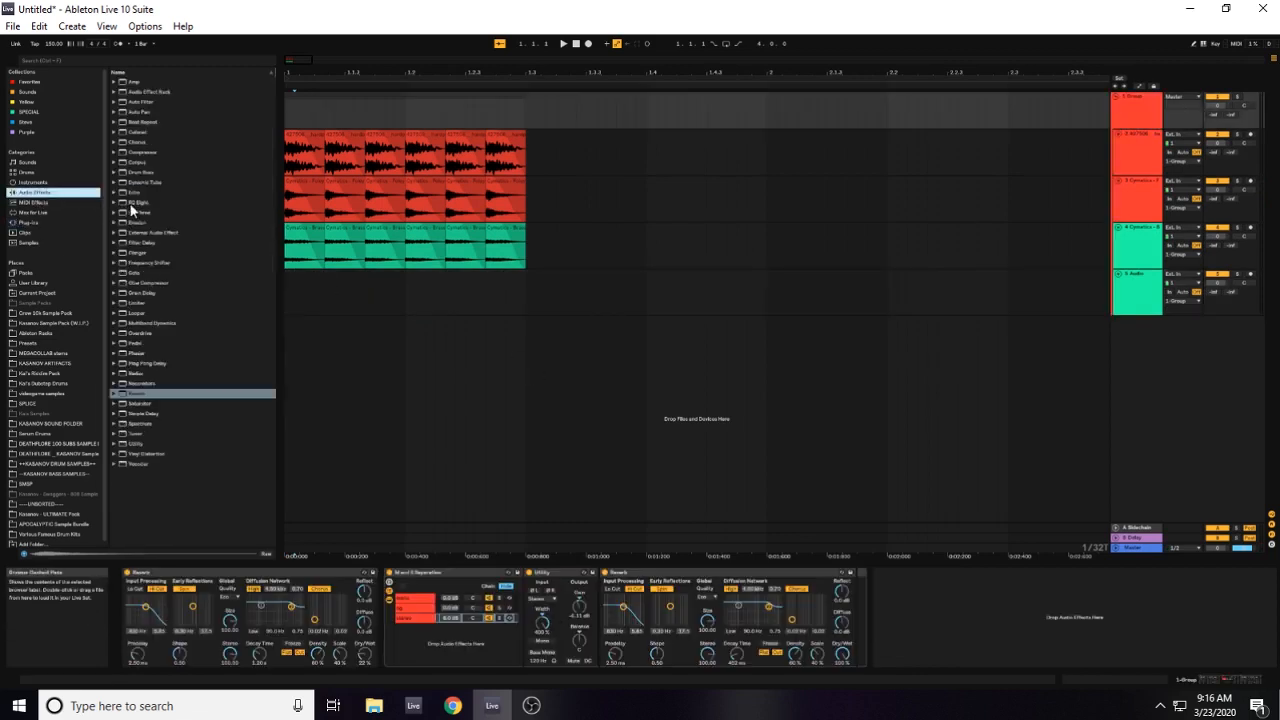
{"action": "left_click_drag", "start_coordinate": [131, 204], "coordinate": [823, 575]}
{"action": "left_click", "coordinate": [916, 657]}
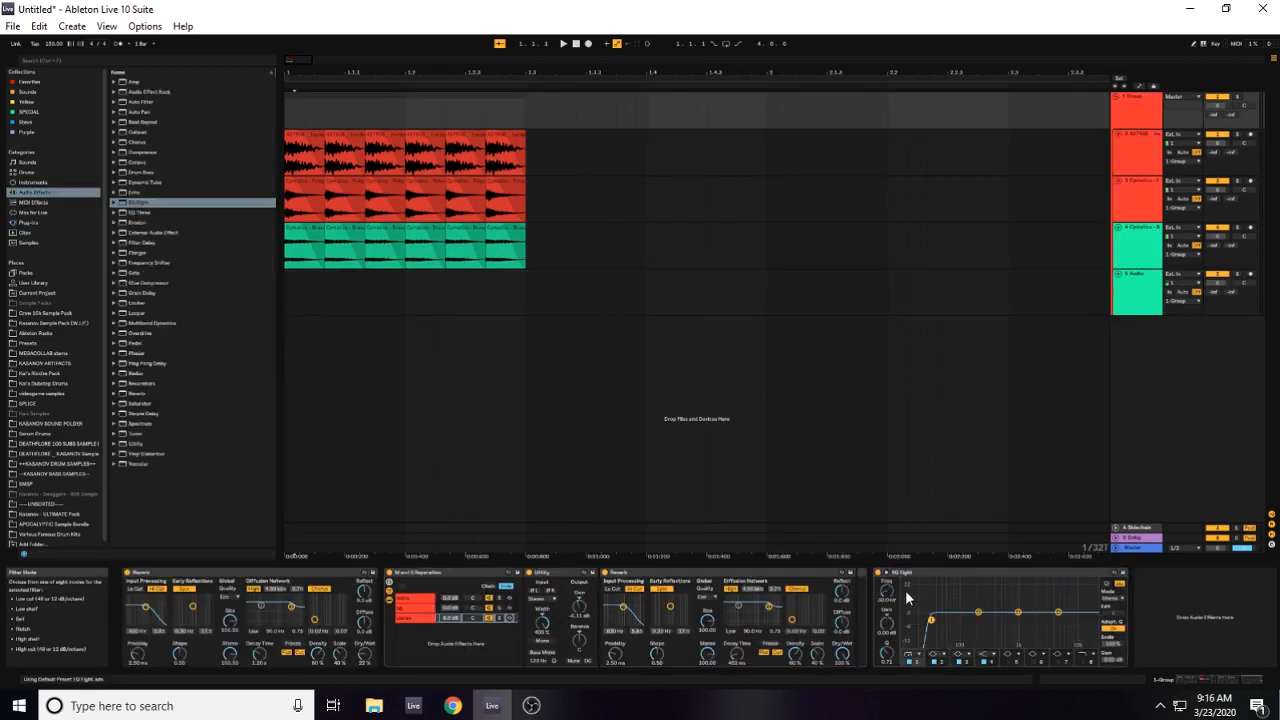
{"action": "left_click_drag", "start_coordinate": [930, 620], "coordinate": [957, 620]}
{"action": "left_click", "coordinate": [918, 655]}
Play the layered clips through the group's EQ Eight low cut, briefly looping the playback.
{"action": "key", "text": "space"}
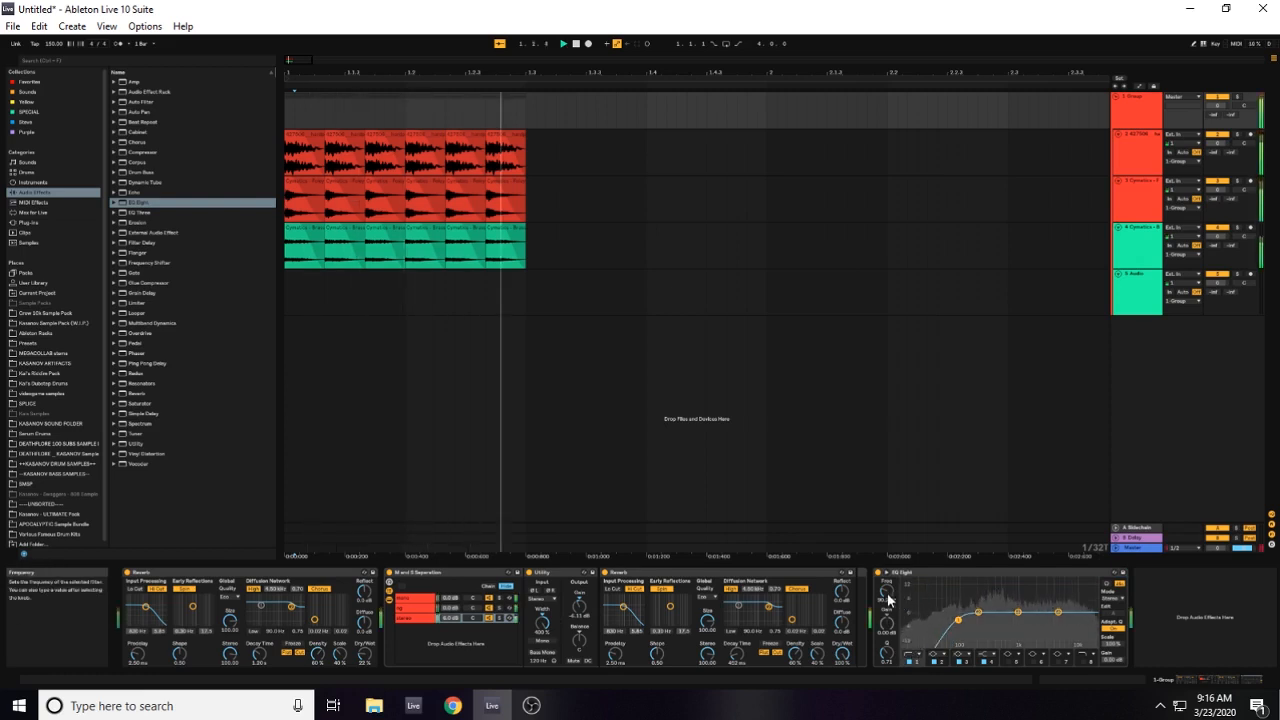
{"action": "left_click", "coordinate": [726, 43]}
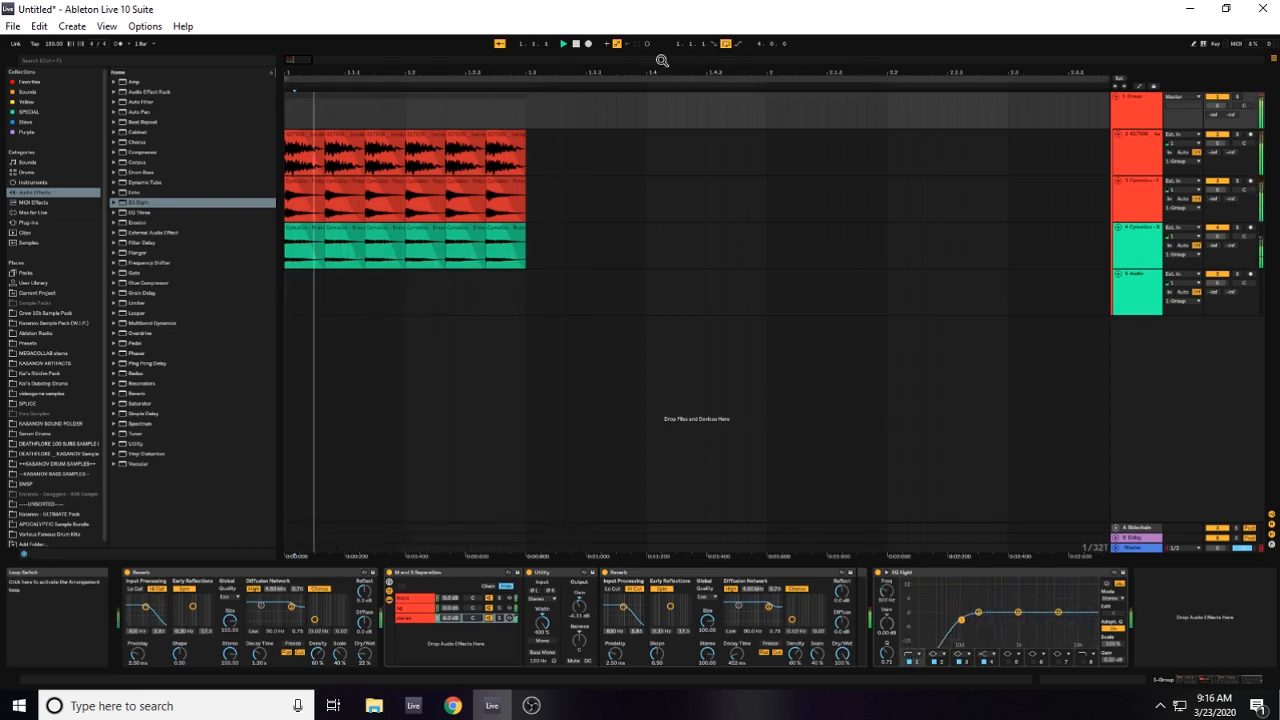
{"action": "key", "text": "space"}
{"action": "left_click_drag", "start_coordinate": [314, 62], "coordinate": [318, 60]}
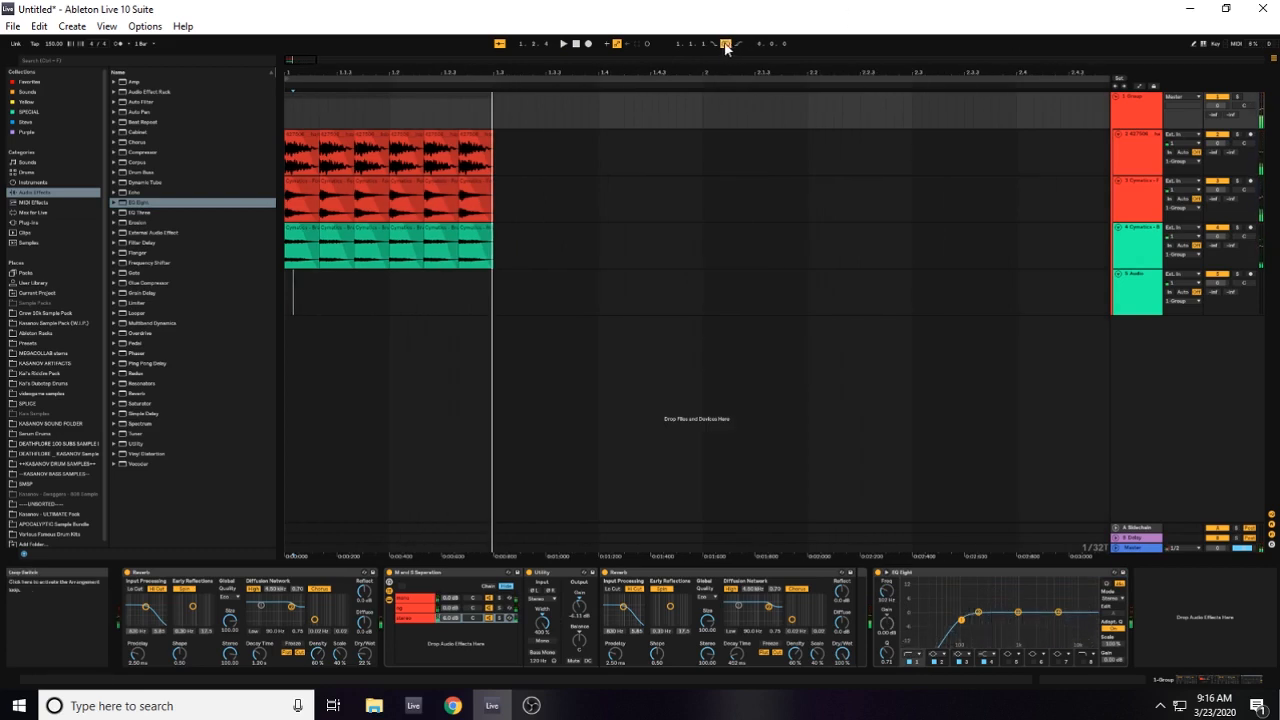
{"action": "left_click", "coordinate": [726, 45]}
Browse the APOCALYPTIC Sample Bundle for its 808s folder and preview the samples inside.
{"action": "left_click", "coordinate": [1148, 283]}
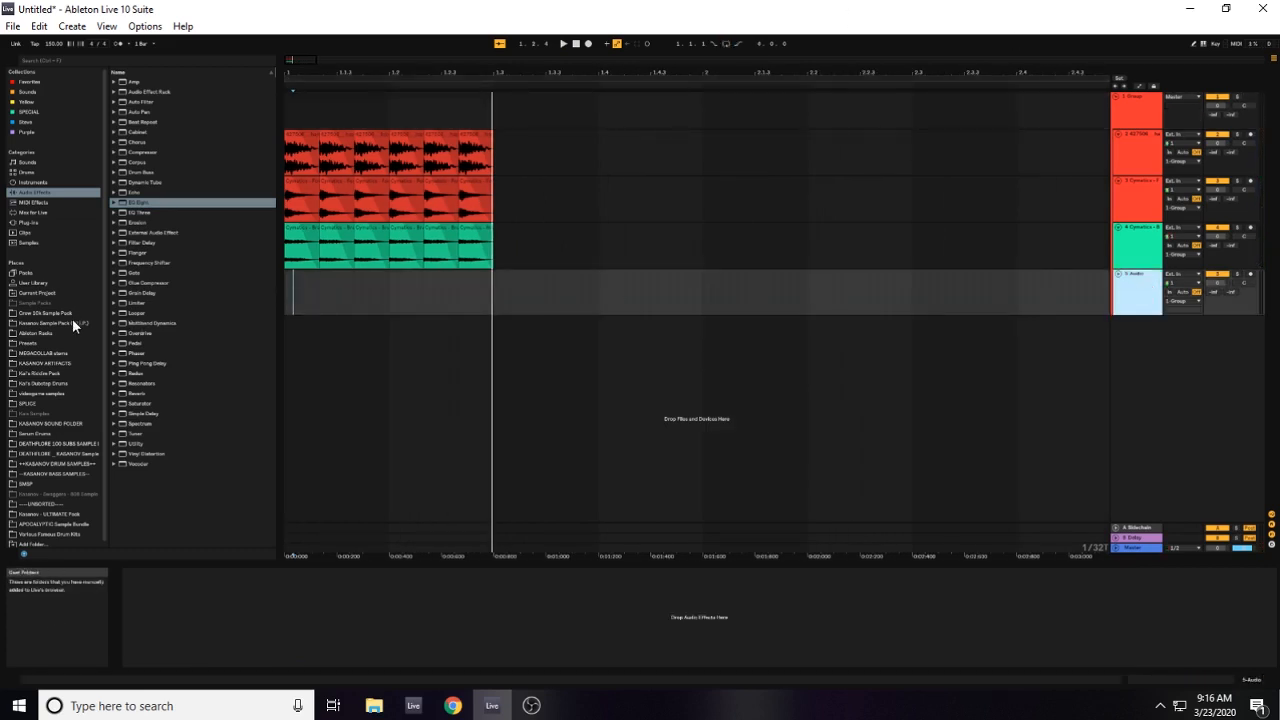
{"action": "left_click", "coordinate": [64, 520]}
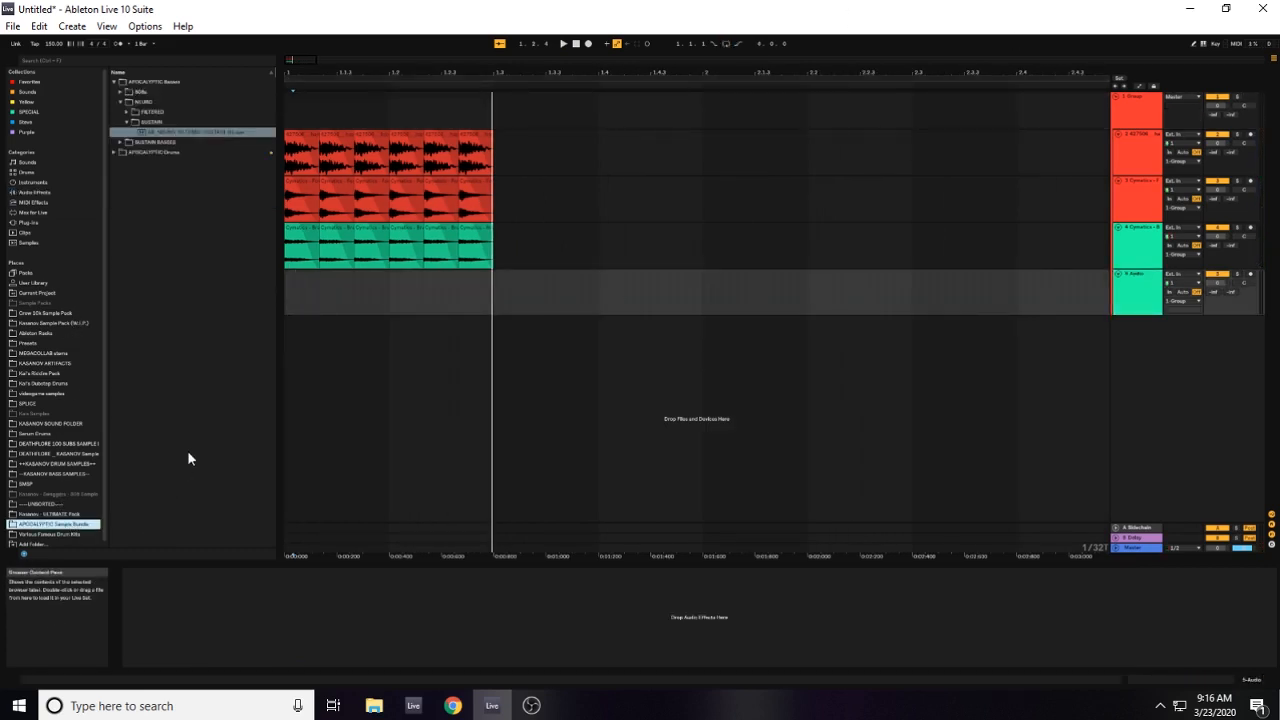
{"action": "left_click", "coordinate": [113, 81]}
{"action": "left_click", "coordinate": [114, 92]}
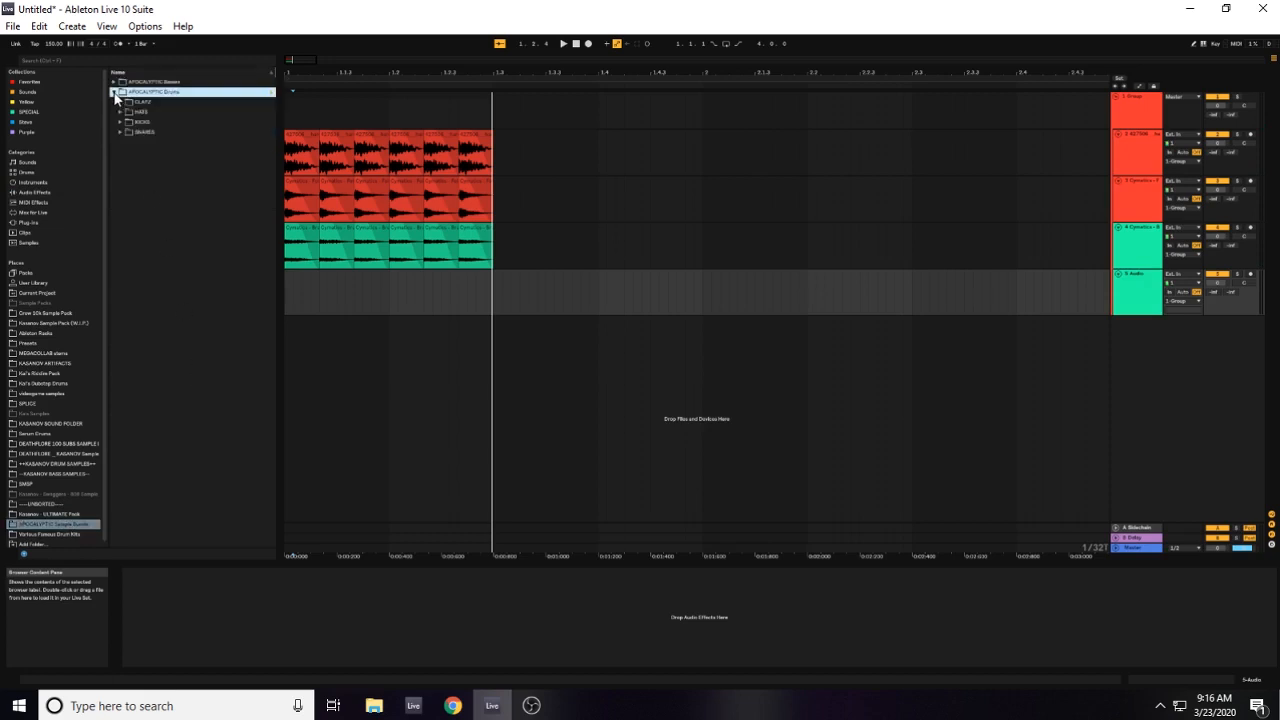
{"action": "left_click", "coordinate": [121, 102]}
{"action": "left_click", "coordinate": [113, 82]}
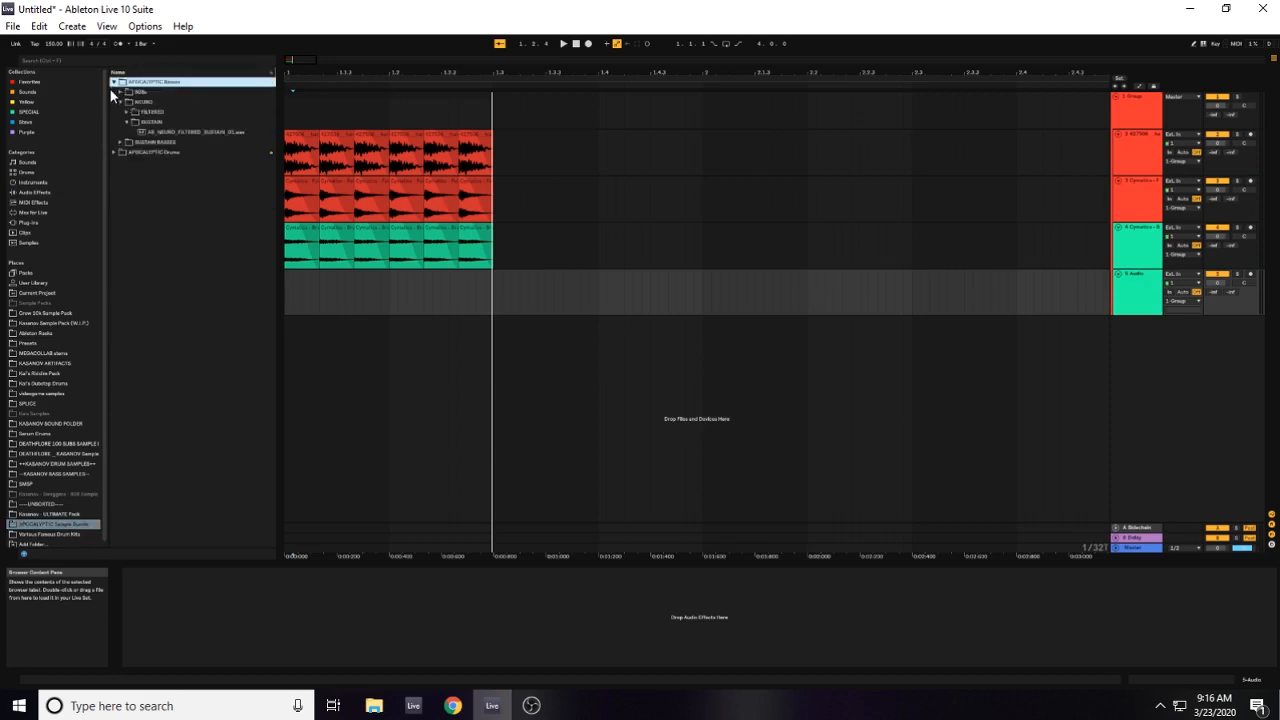
{"action": "left_click", "coordinate": [119, 93]}
{"action": "left_click", "coordinate": [153, 103]}
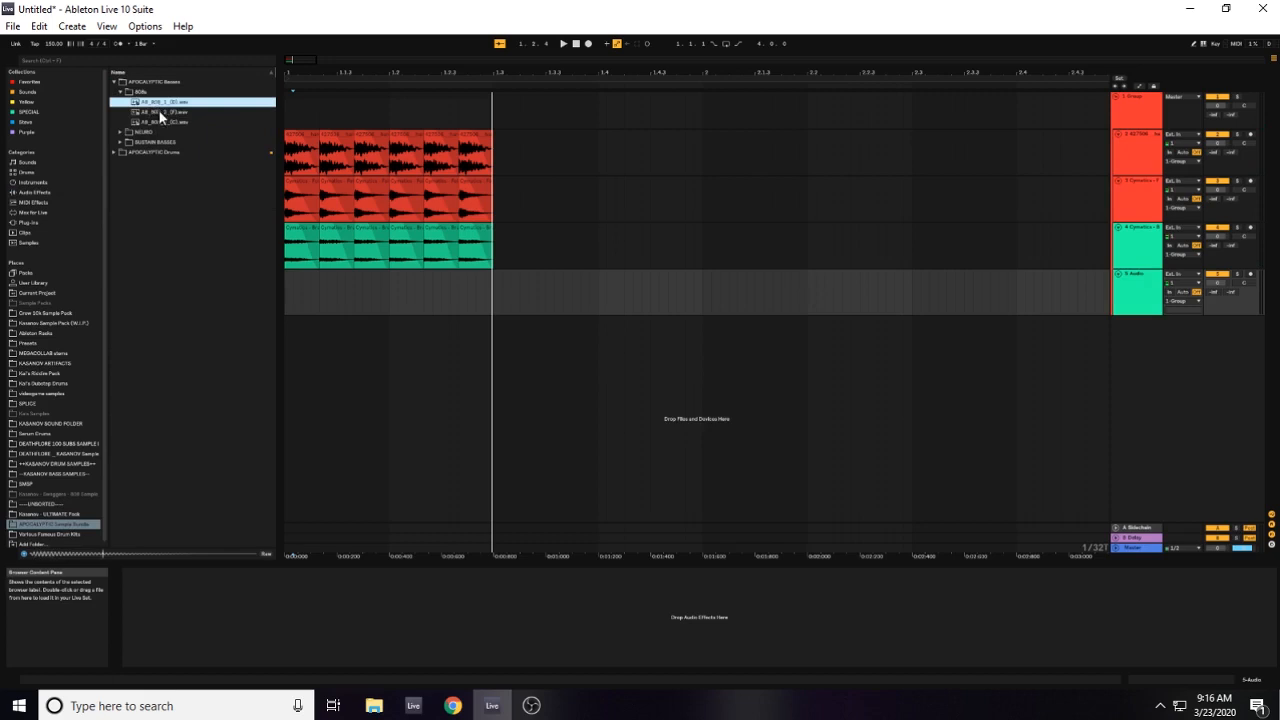
{"action": "left_click", "coordinate": [161, 122]}
{"action": "left_click", "coordinate": [147, 103]}
Place the first 808 sample at the start of the empty audio track and trim it to match the first clips above.
{"action": "left_click_drag", "start_coordinate": [155, 103], "coordinate": [286, 300]}
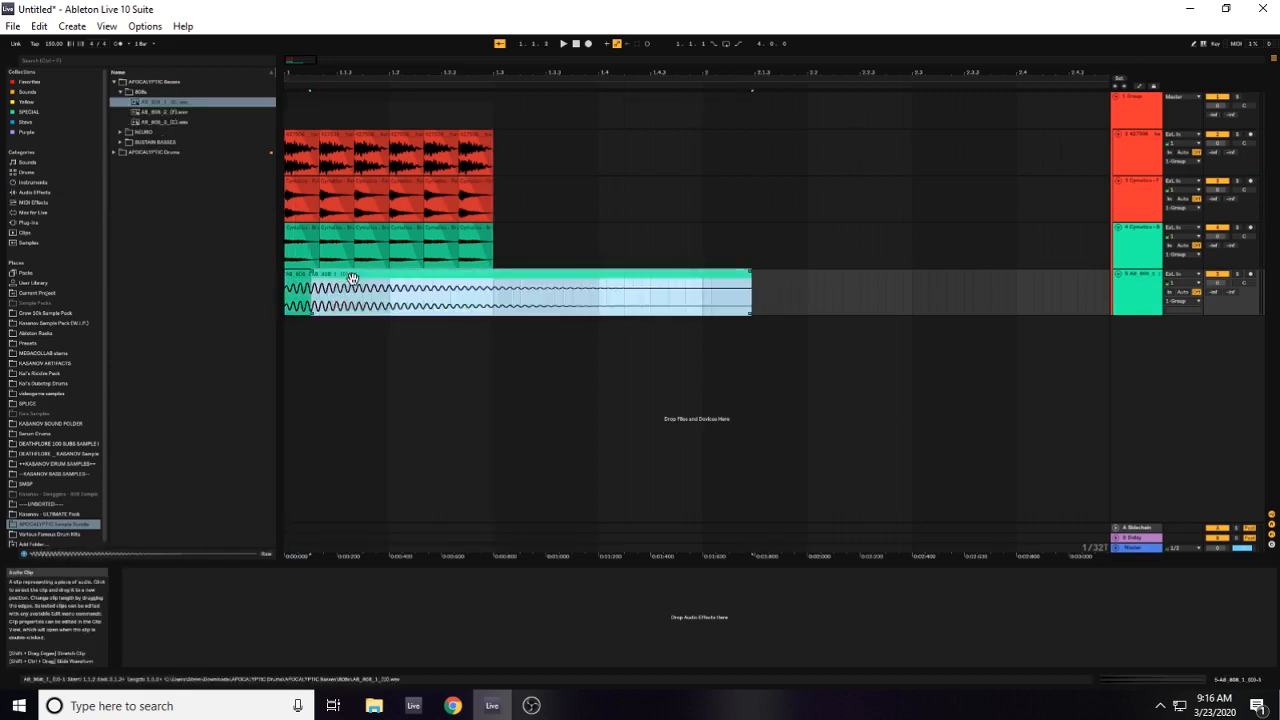
{"action": "left_click", "coordinate": [320, 280]}
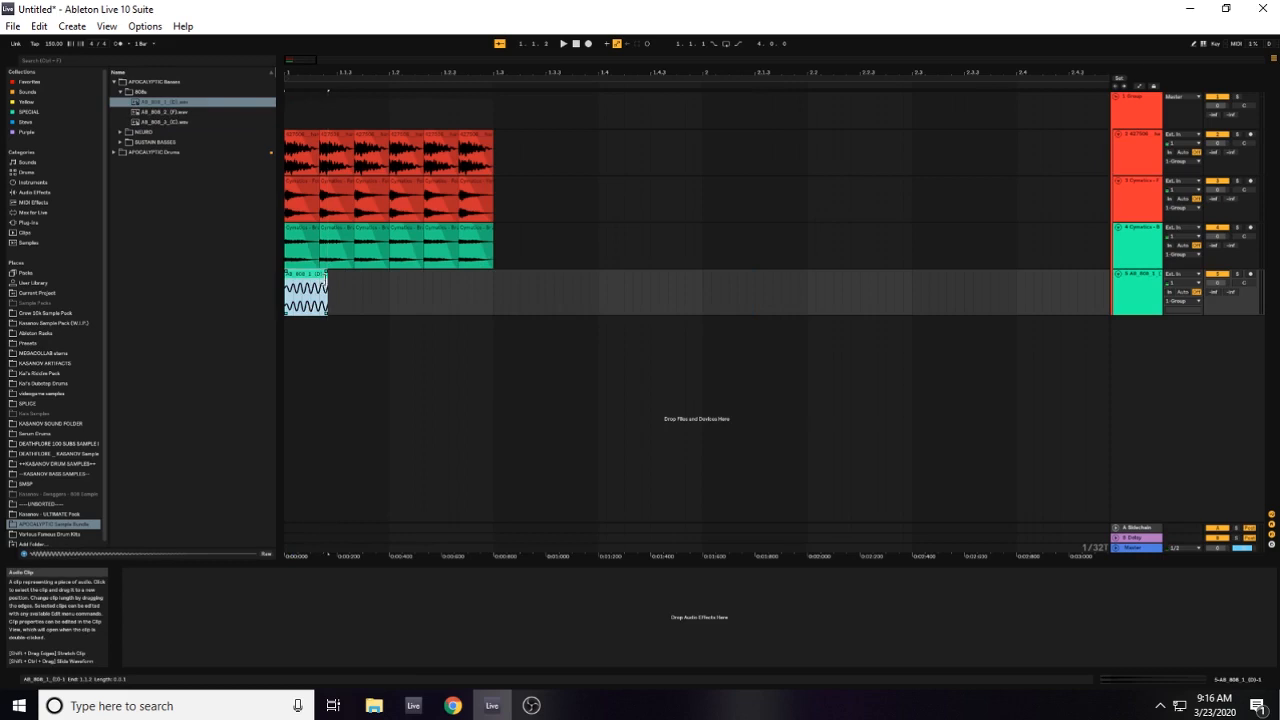
{"action": "double_click", "coordinate": [305, 276]}
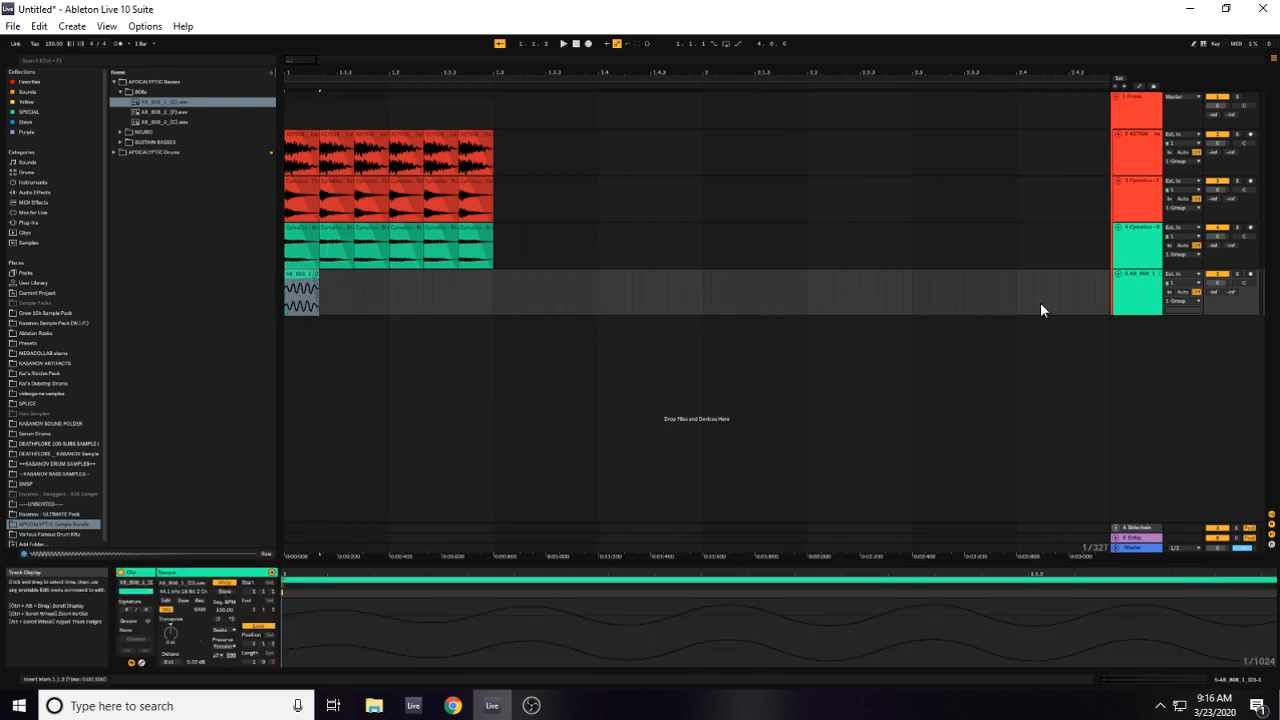
Solo the 808 track, set the clip's warp mode to Tones and play it back.
{"action": "left_click", "coordinate": [1237, 274]}
{"action": "key", "text": "space"}
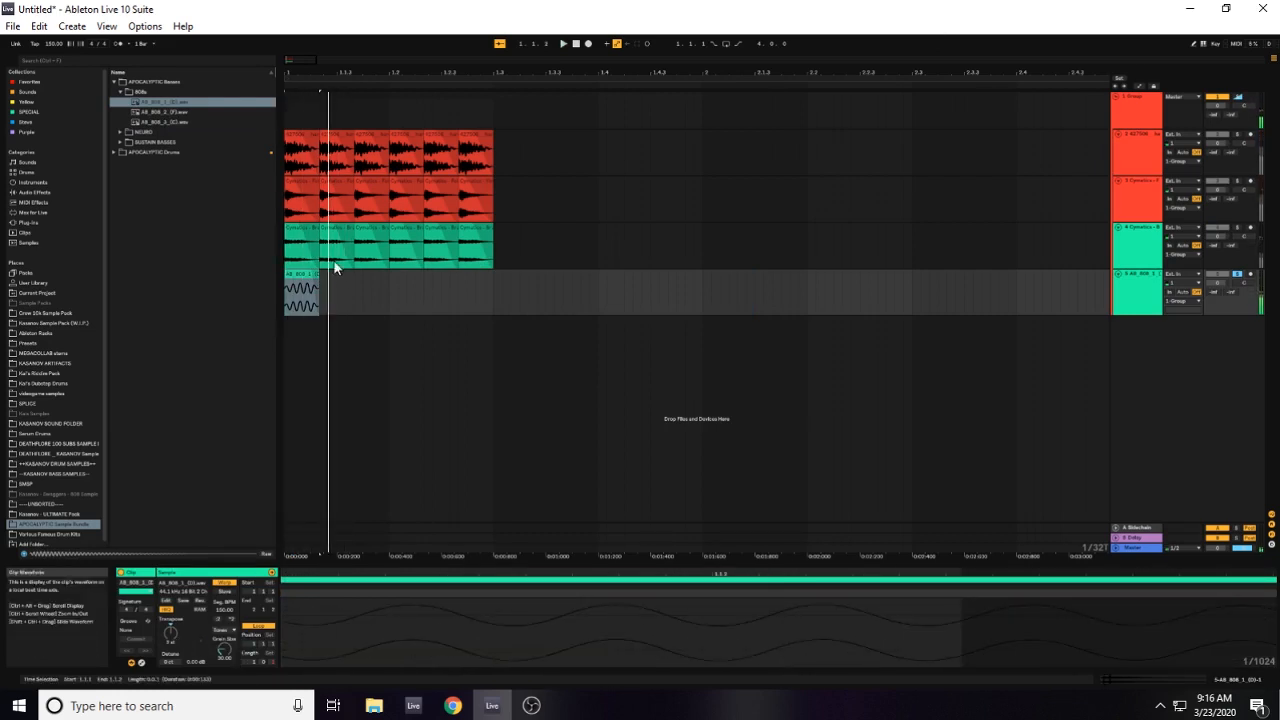
{"action": "key", "text": "space"}
Duplicate the trimmed 808 clip five times to match the length of the other layers and play the soloed pattern.
{"action": "key", "text": "ctrl+d"}
{"action": "key", "text": "ctrl+d"}
{"action": "key", "text": "ctrl+d"}
{"action": "key", "text": "ctrl+d"}
{"action": "key", "text": "ctrl+d"}
{"action": "left_click", "coordinate": [291, 302]}
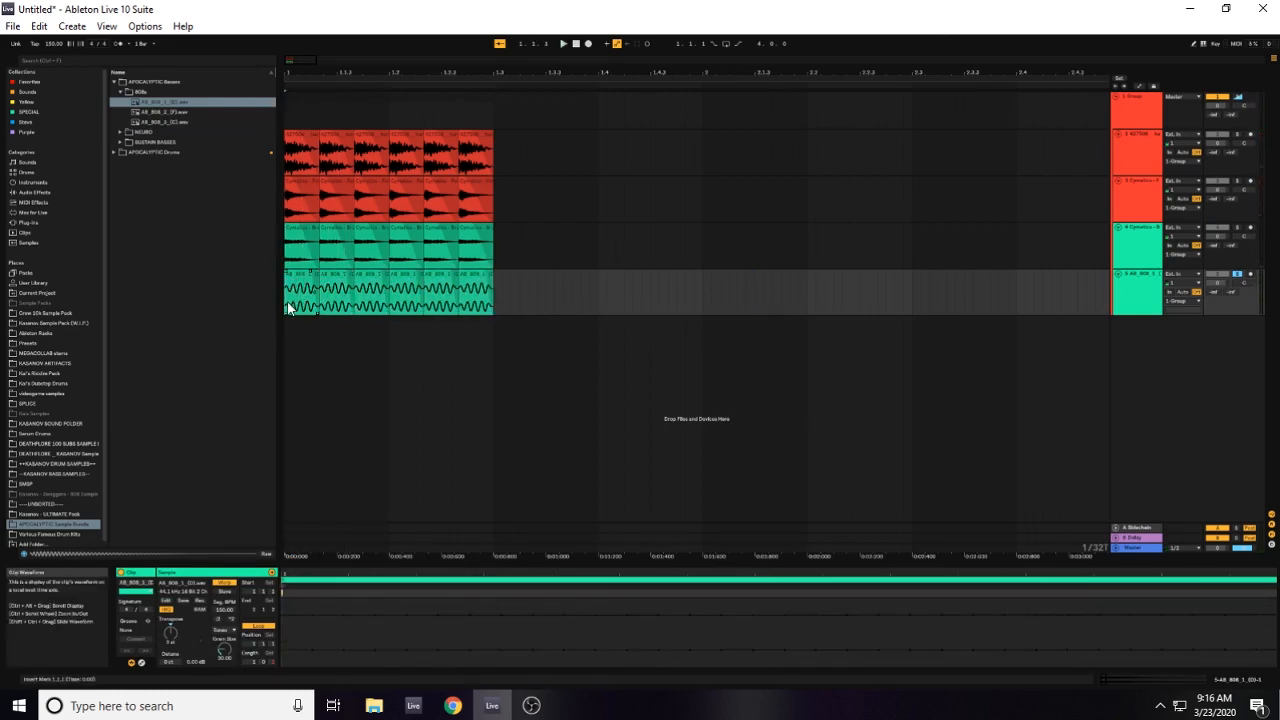
{"action": "key", "text": "space"}
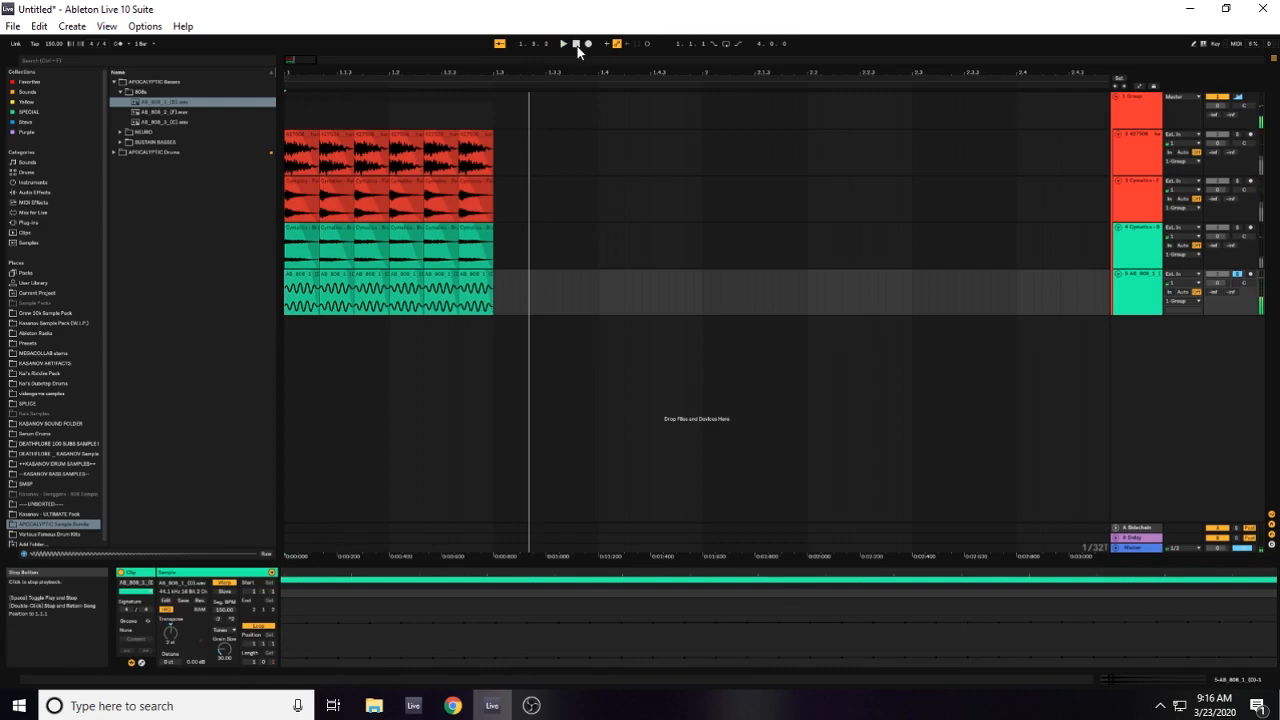
{"action": "key", "text": "space"}
Add Saturator to the 808 track and set its drive to 1.14 dB during playback.
{"action": "left_click", "coordinate": [43, 193]}
{"action": "key", "text": "space"}
{"action": "left_click_drag", "start_coordinate": [147, 403], "coordinate": [330, 309]}
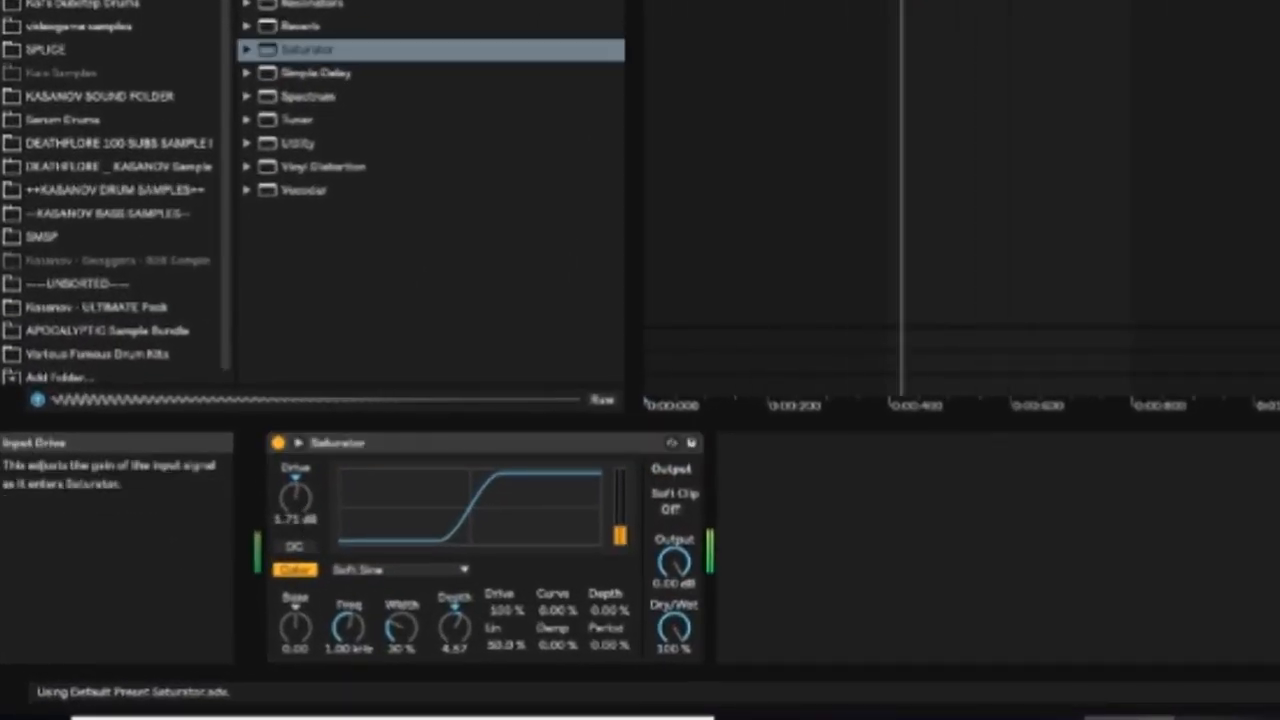
{"action": "left_click_drag", "start_coordinate": [296, 498], "coordinate": [303, 510]}
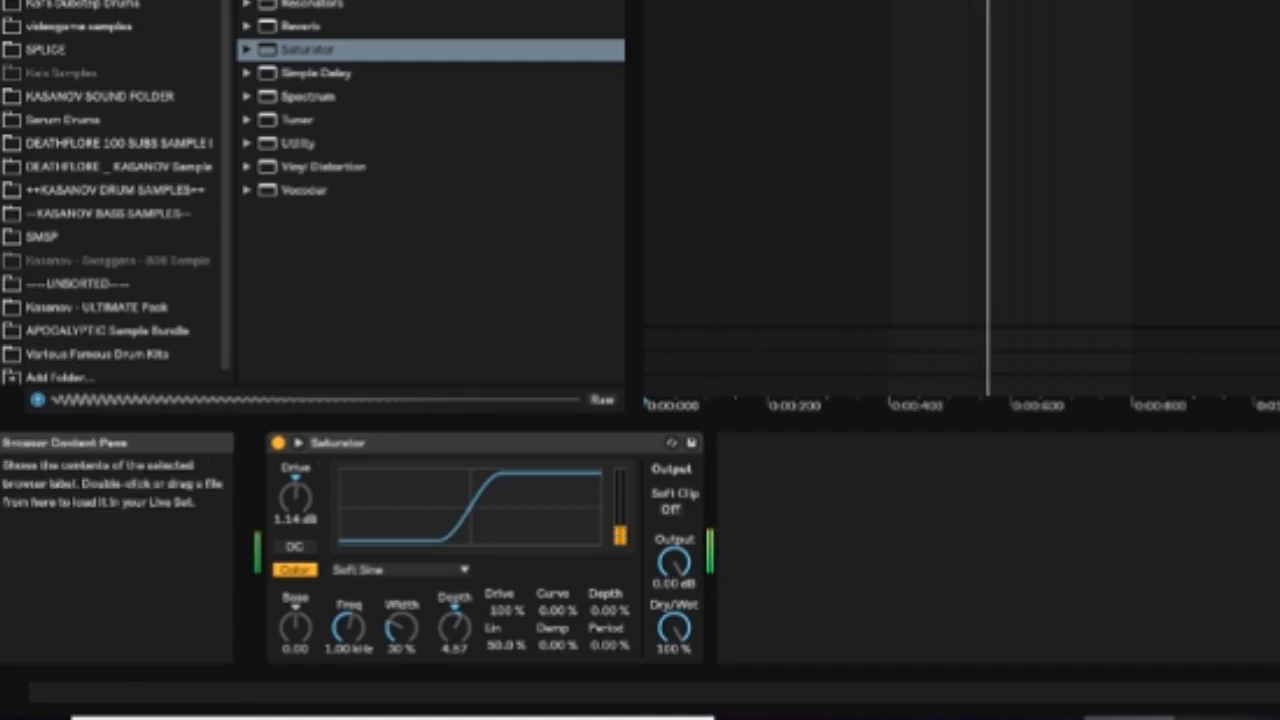
{"action": "key", "text": "space"}
Add Erosion after Saturator on the 808 track, choose Wide Noise and adjust its frequency and amount.
{"action": "double_click", "coordinate": [320, 2]}
{"action": "left_click", "coordinate": [814, 588]}
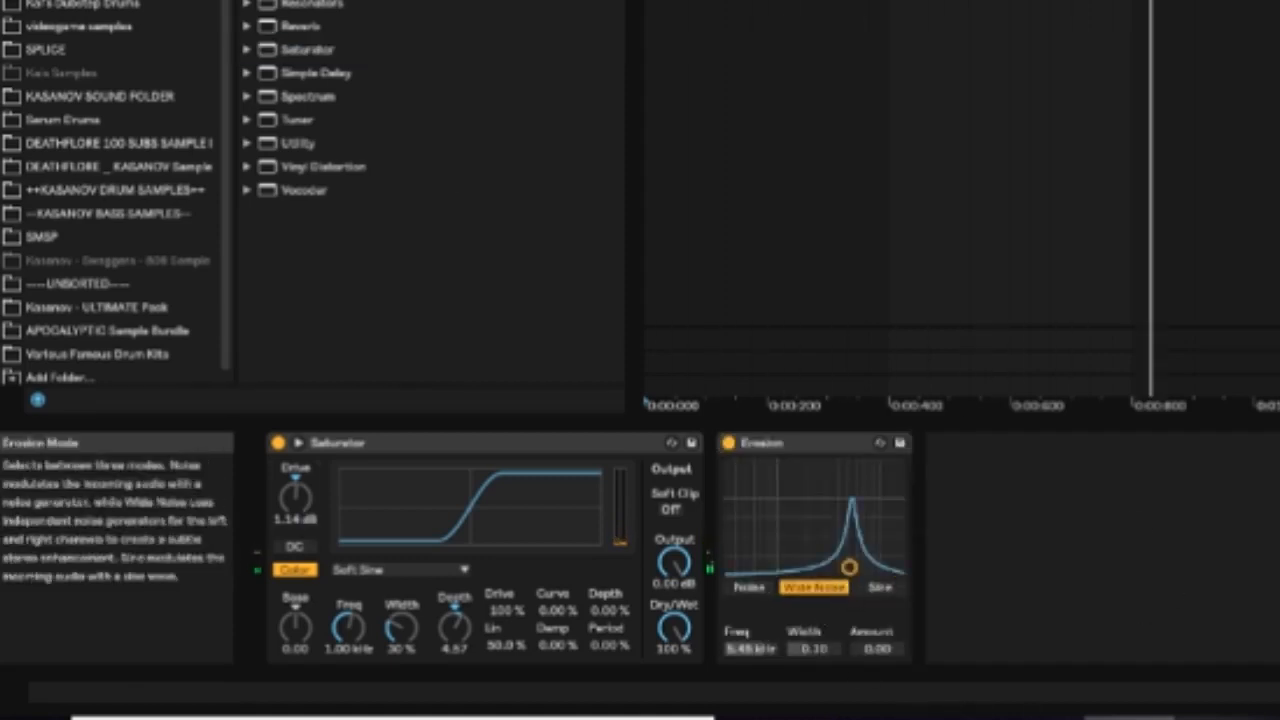
{"action": "left_click_drag", "start_coordinate": [849, 567], "coordinate": [873, 501]}
{"action": "left_click_drag", "start_coordinate": [877, 649], "coordinate": [877, 685]}
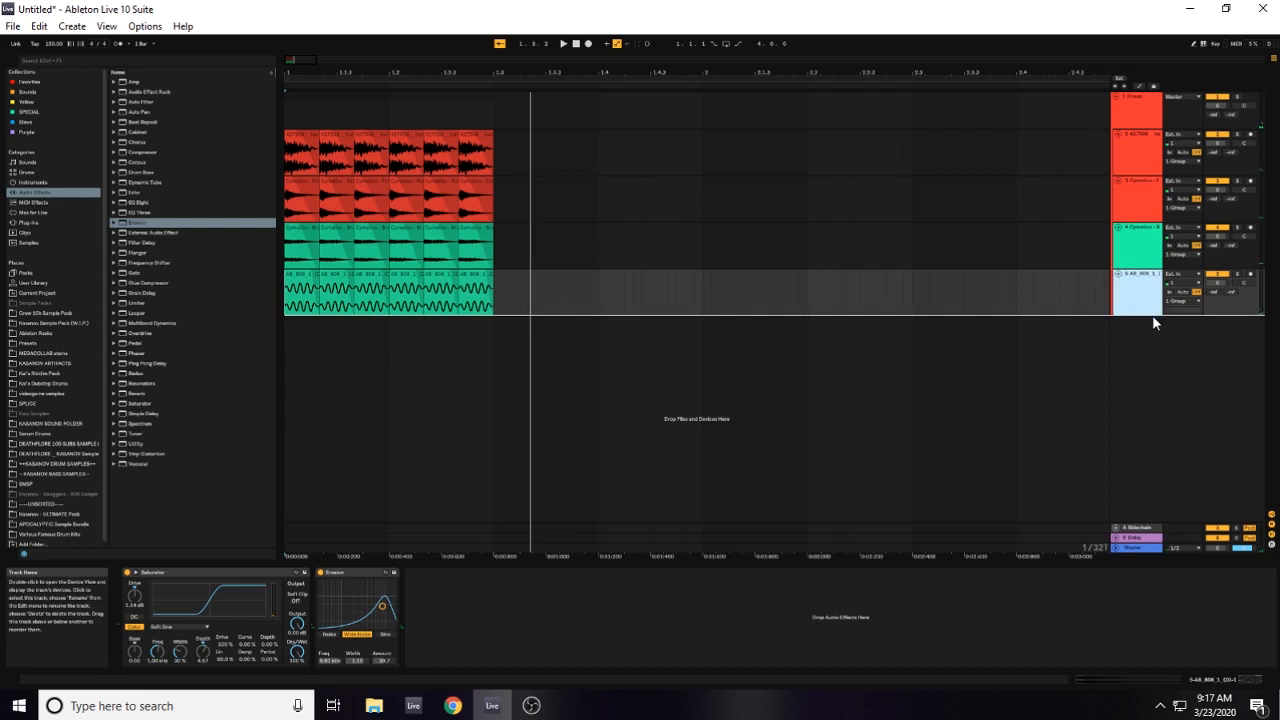
Move the 808 track out of the group so that it outputs directly to Master.
{"action": "left_click_drag", "start_coordinate": [1152, 315], "coordinate": [1153, 318]}
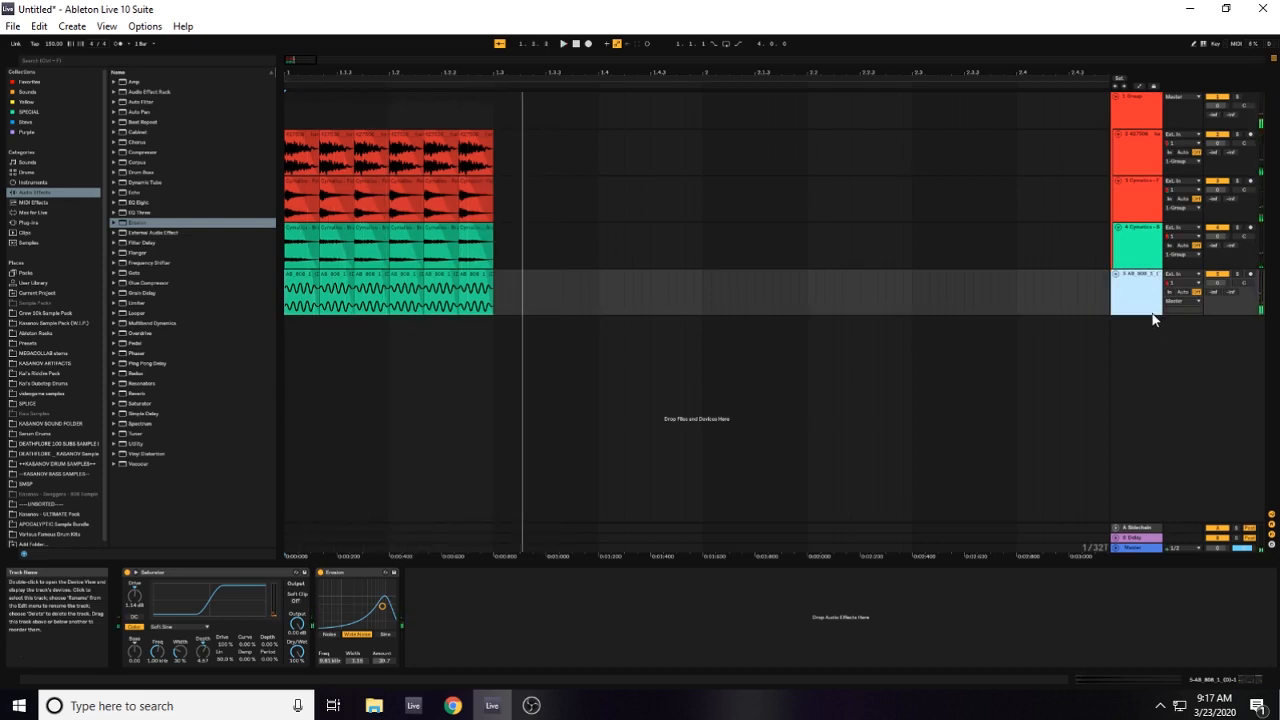
Copy the last clip segment across all four tracks and paste repeated copies starting at beat 1.4.
{"action": "mouse_move", "coordinate": [300, 63]}
{"action": "left_mouse_down"}
{"action": "mouse_move", "coordinate": [304, 116]}
{"action": "mouse_move", "coordinate": [291, 64]}
{"action": "mouse_move", "coordinate": [303, 42]}
{"action": "left_mouse_up"}
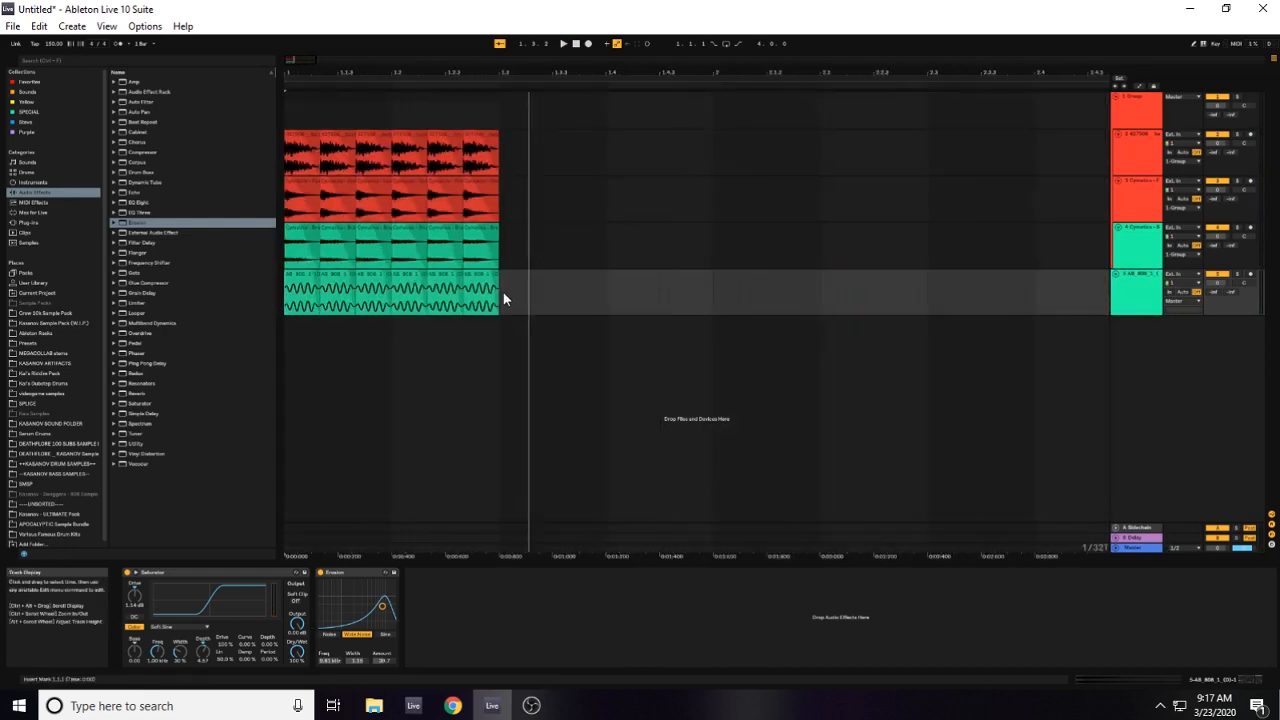
{"action": "left_click_drag", "start_coordinate": [506, 292], "coordinate": [464, 155]}
{"action": "left_click", "coordinate": [604, 166]}
{"action": "key", "text": "ctrl+v"}
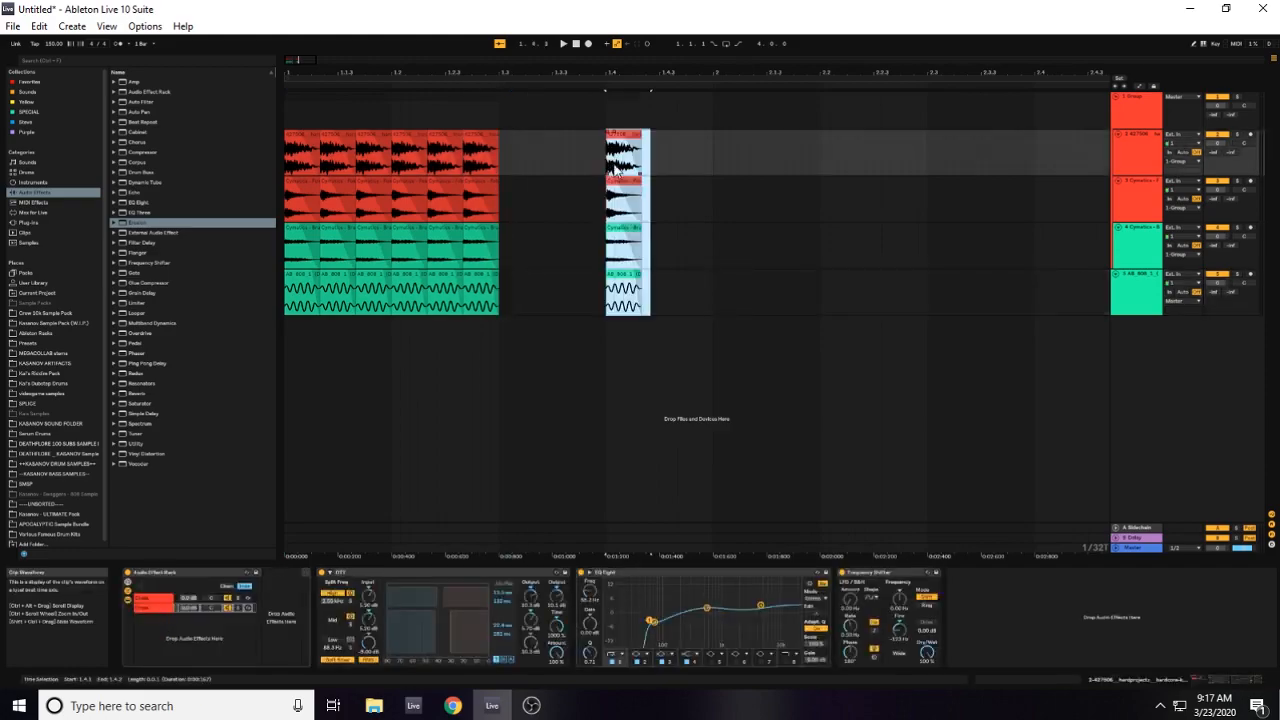
{"action": "key", "text": "ctrl+v"}
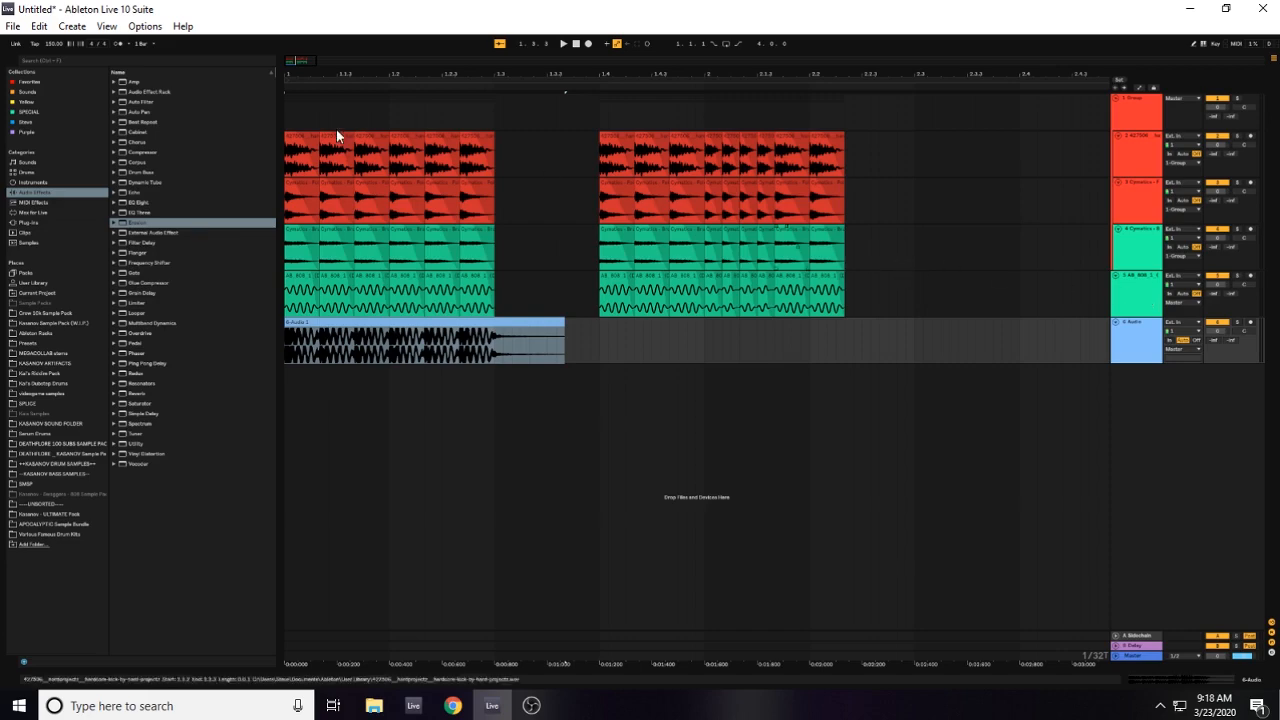
{"action": "mouse_move", "coordinate": [308, 76]}
{"action": "left_mouse_down"}
{"action": "mouse_move", "coordinate": [308, 45]}
{"action": "mouse_move", "coordinate": [300, 85]}
{"action": "mouse_move", "coordinate": [240, 100]}
{"action": "mouse_move", "coordinate": [420, 100]}
{"action": "mouse_move", "coordinate": [300, 57]}
{"action": "left_mouse_up"}
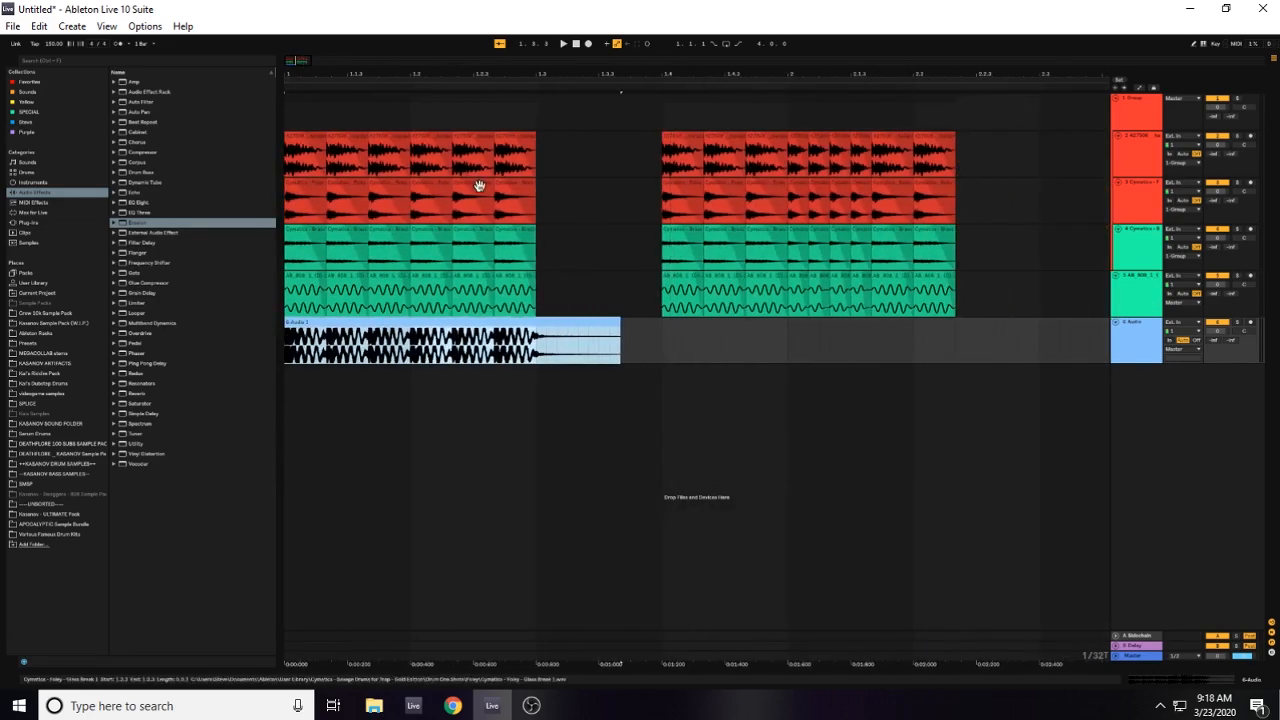